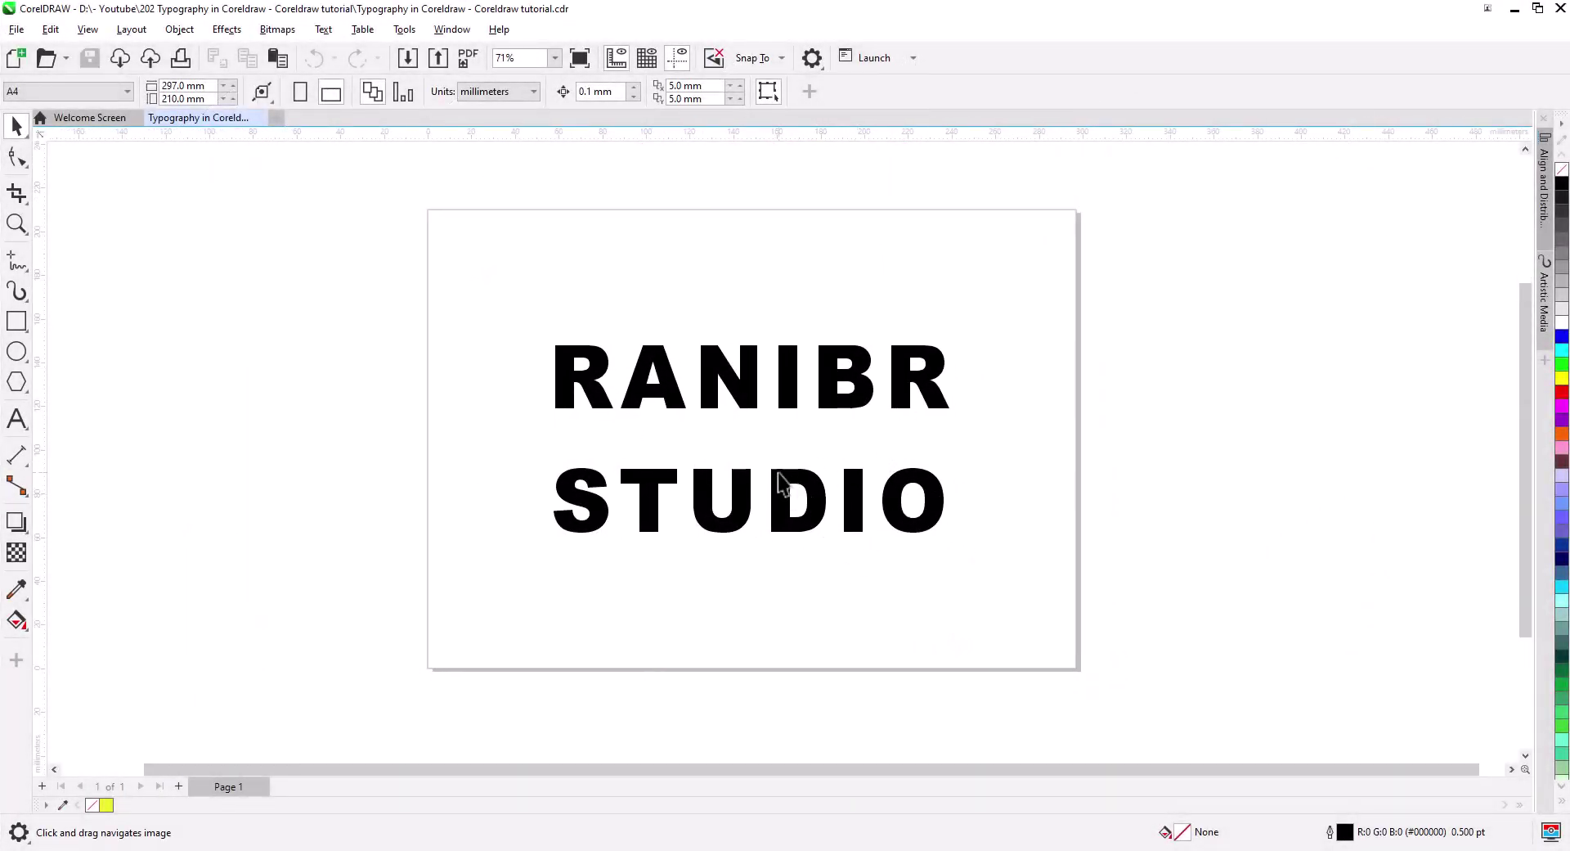
Step: Select the black two-line RANIBR STUDIO text on the page
left_click(657, 475)
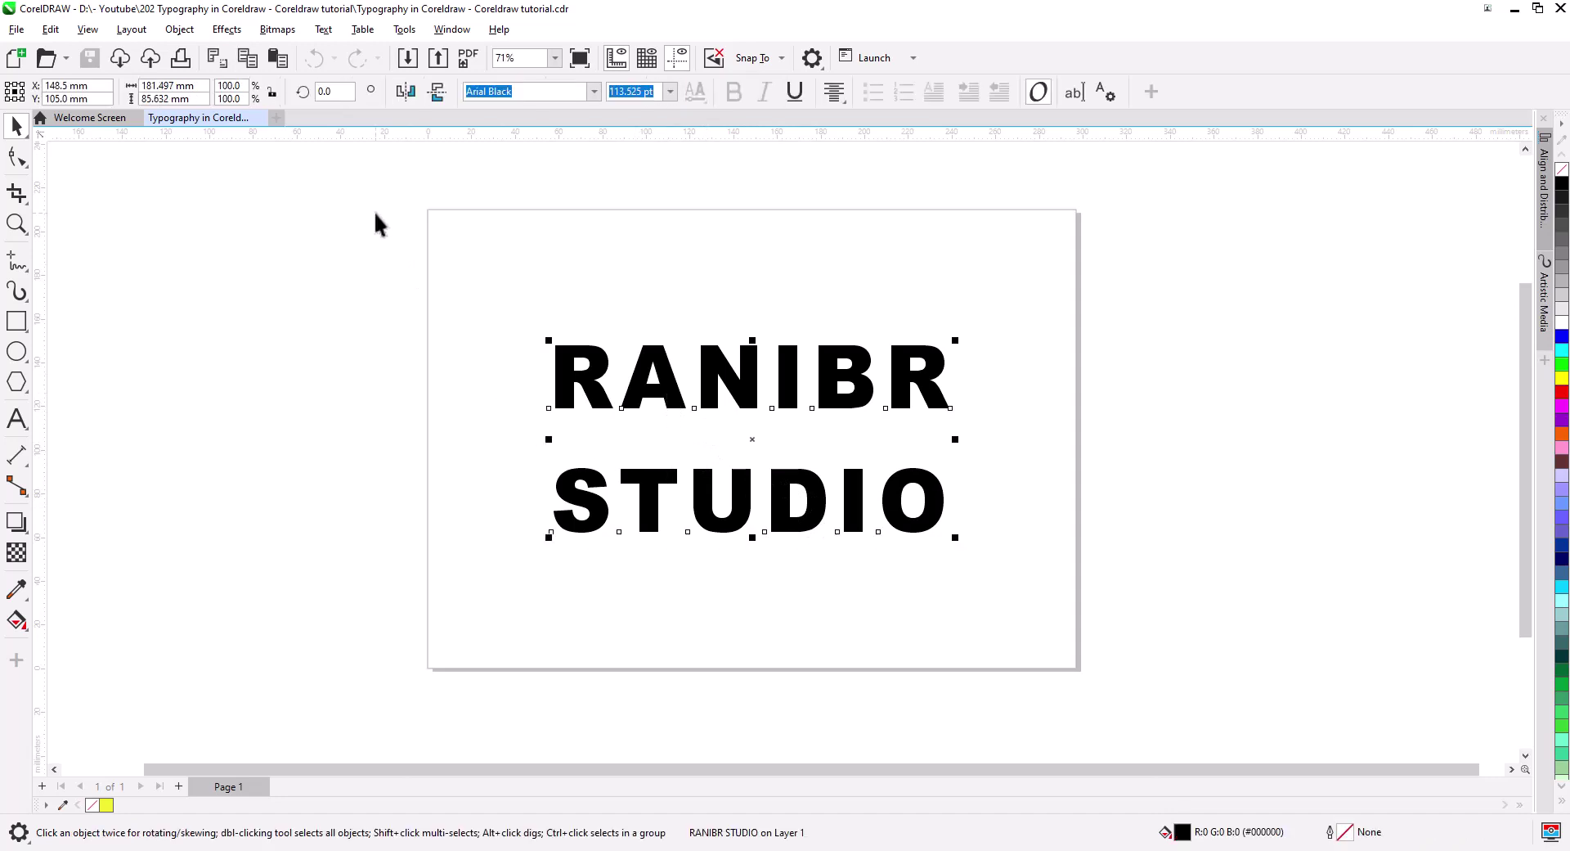
Step: Move a black copy of the text off the page to the left, and fill the original red
left_click(277, 59)
left_click_drag(909, 382, 274, 484)
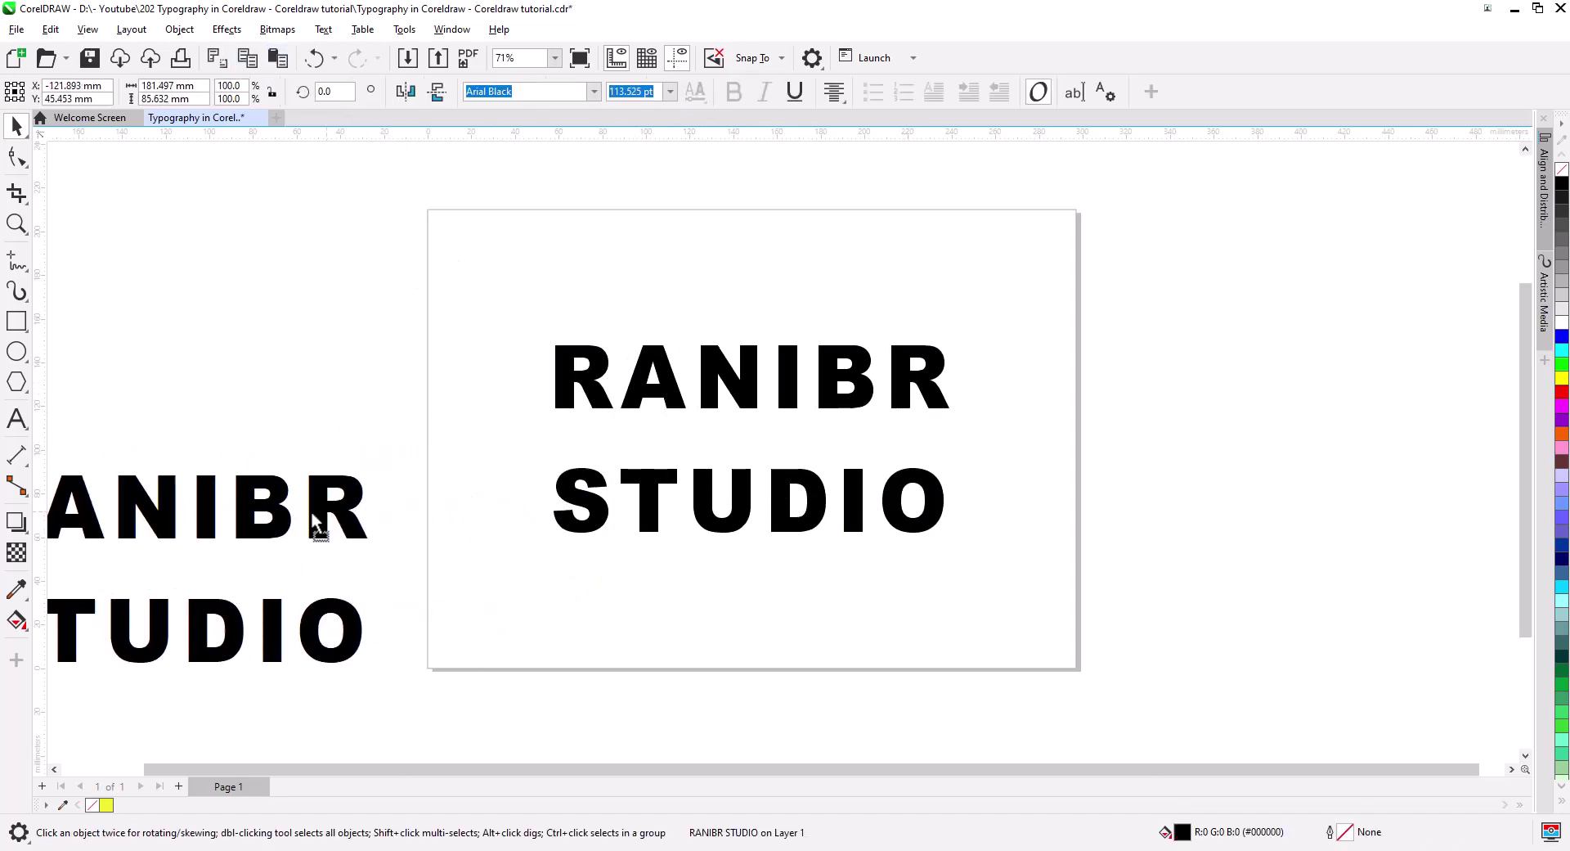
left_click(596, 402)
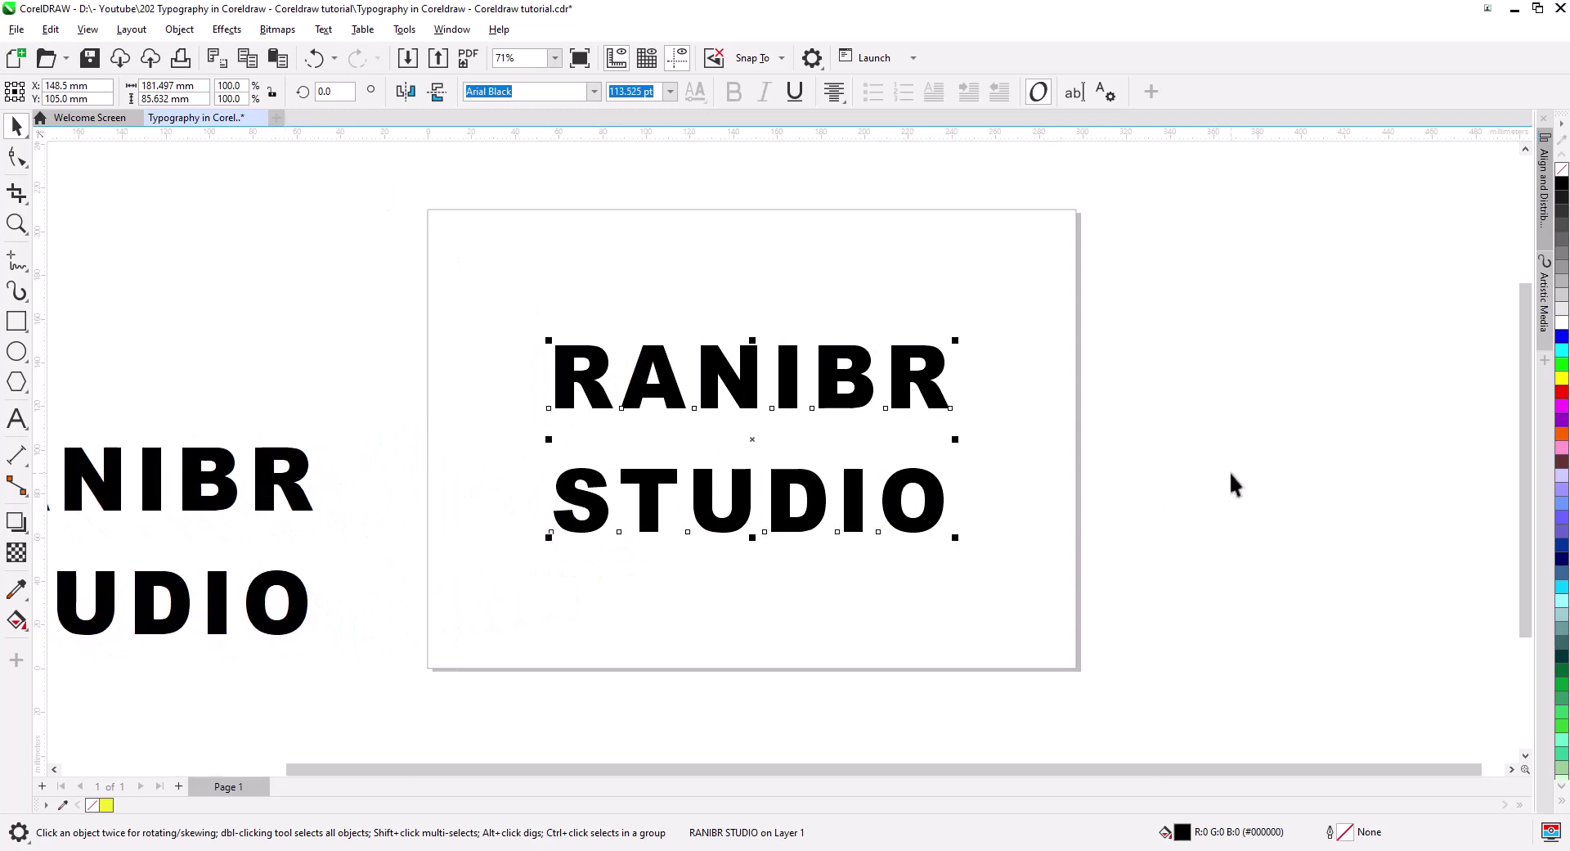
left_click(1558, 392)
Step: Weld the red RANIBR STUDIO letters into one curve object
scroll(728, 405, "up", 1)
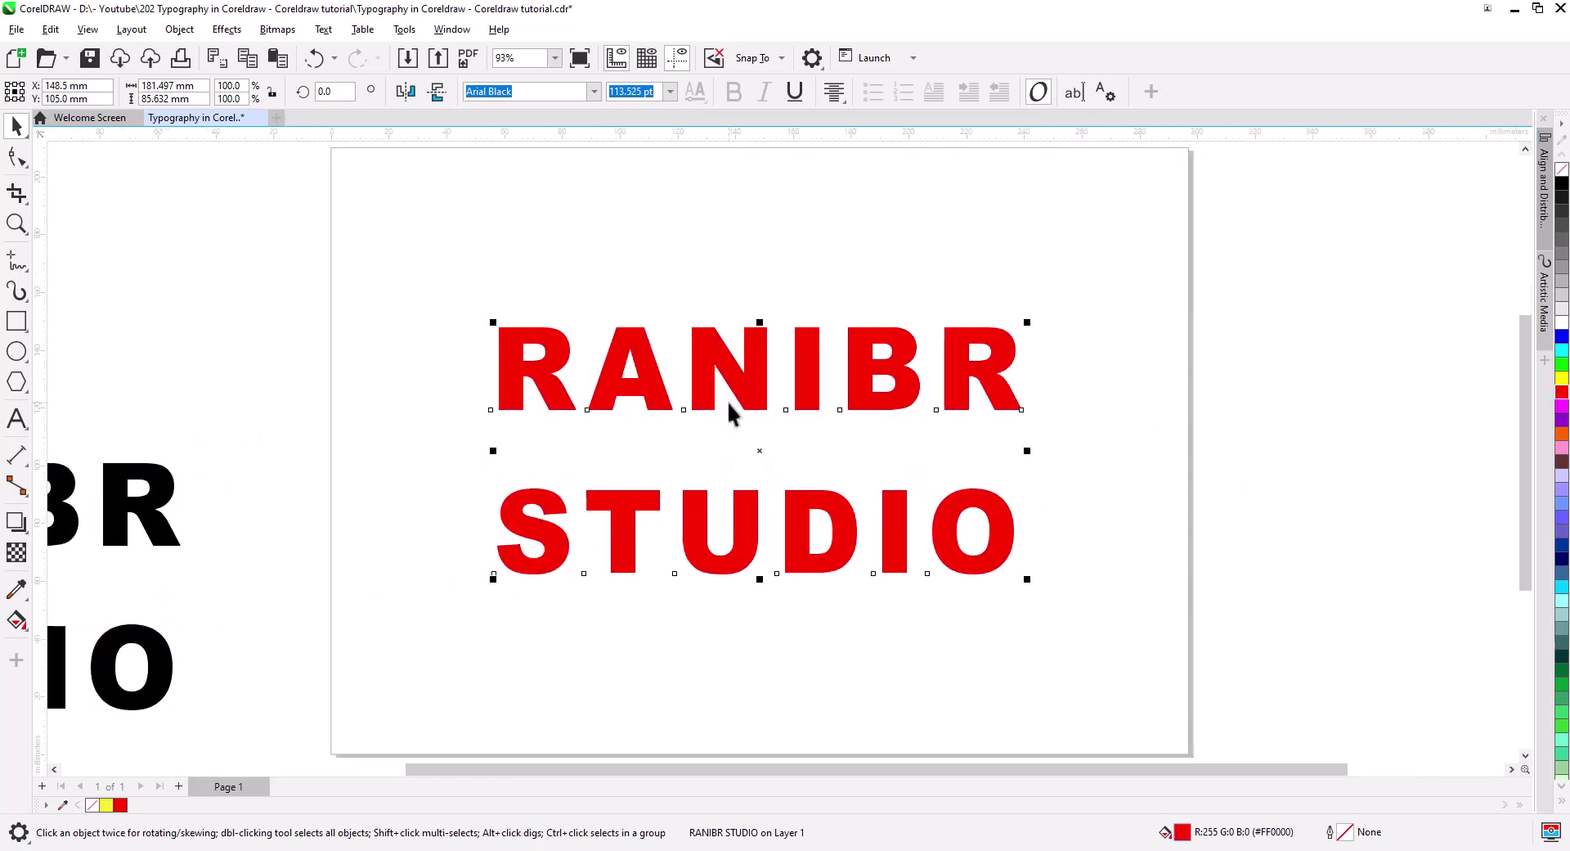
scroll(763, 430, "up", 1)
scroll(799, 456, "up", 1)
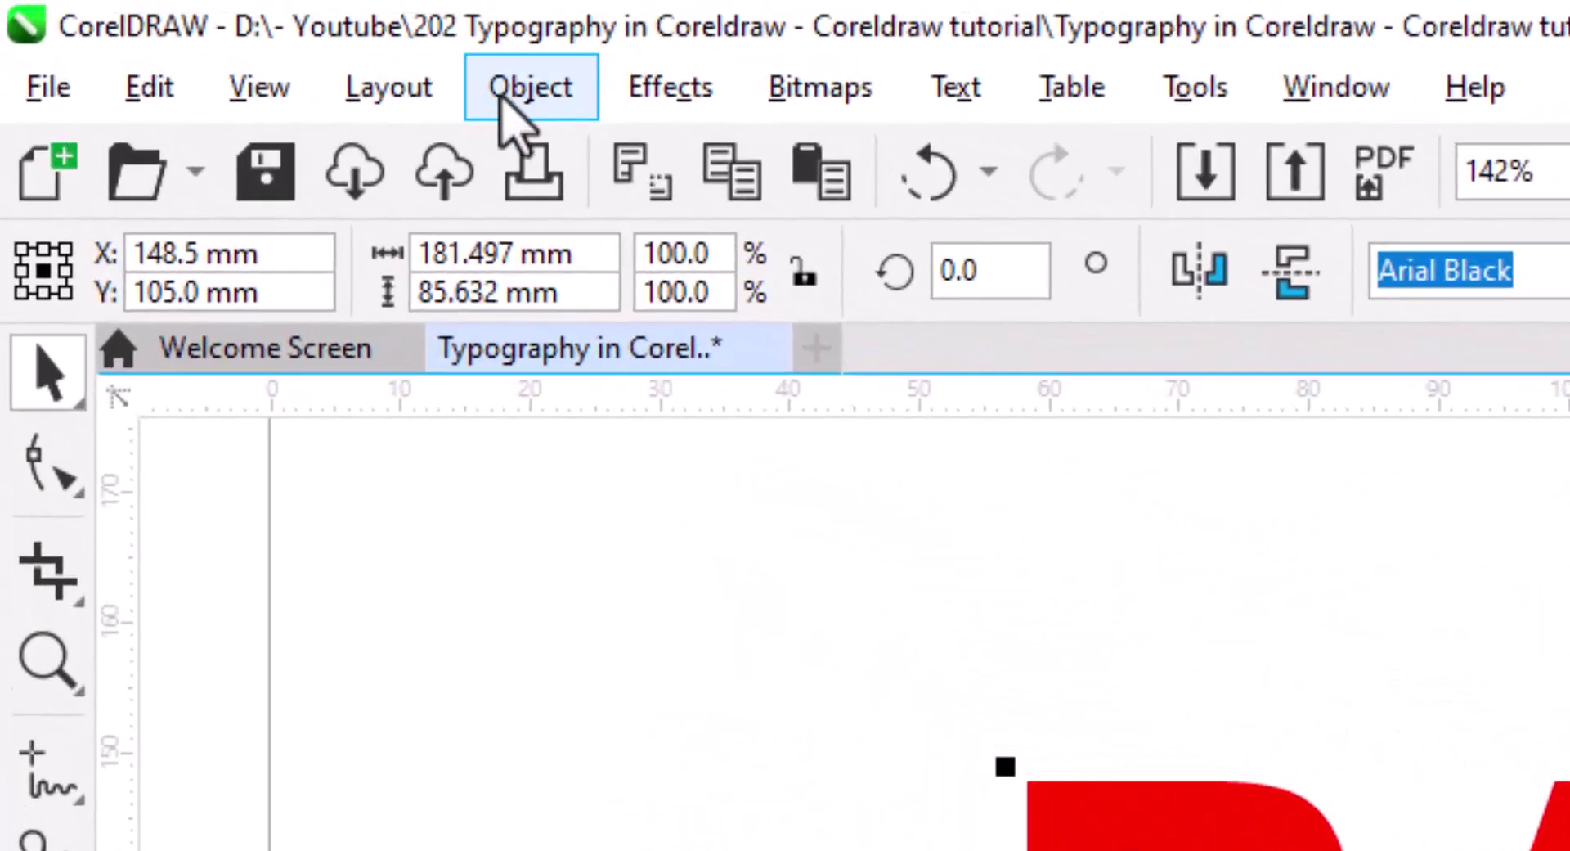
left_click(508, 115)
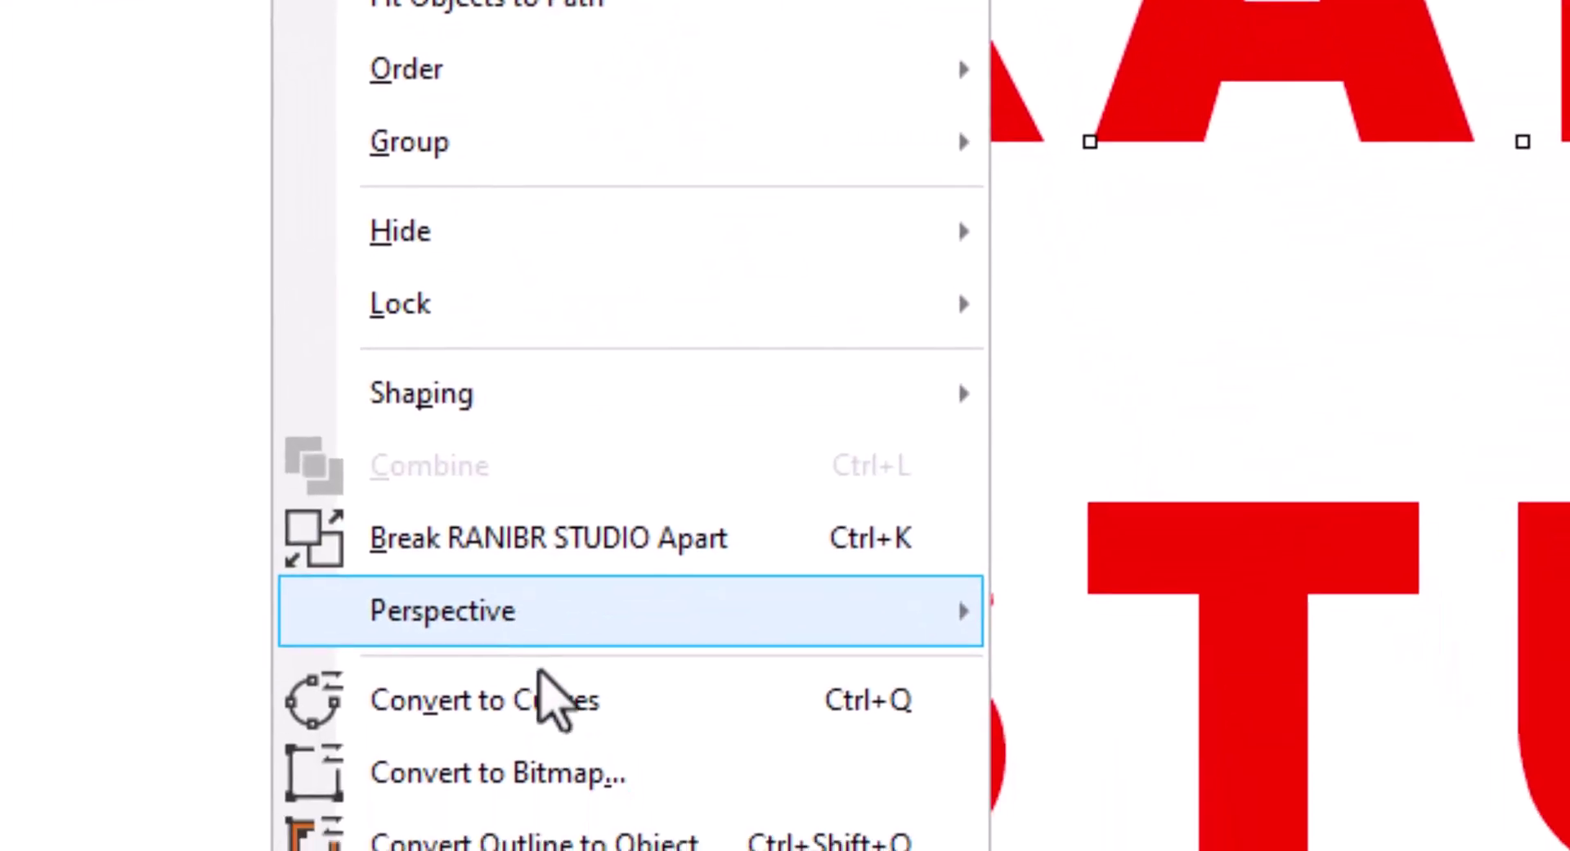
mouse_move(630, 392)
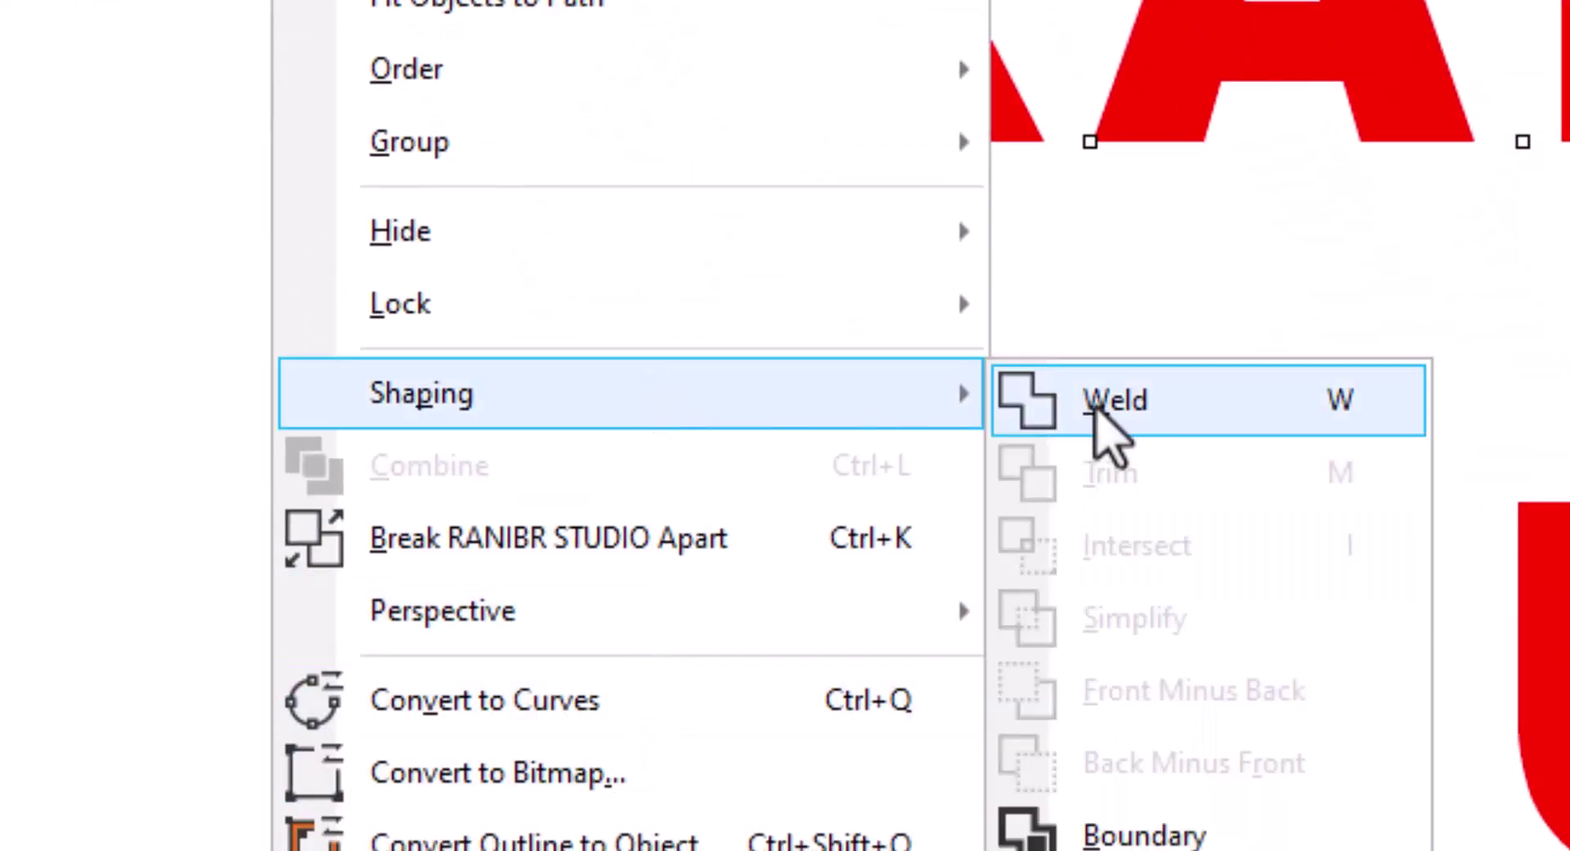
left_click(1092, 399)
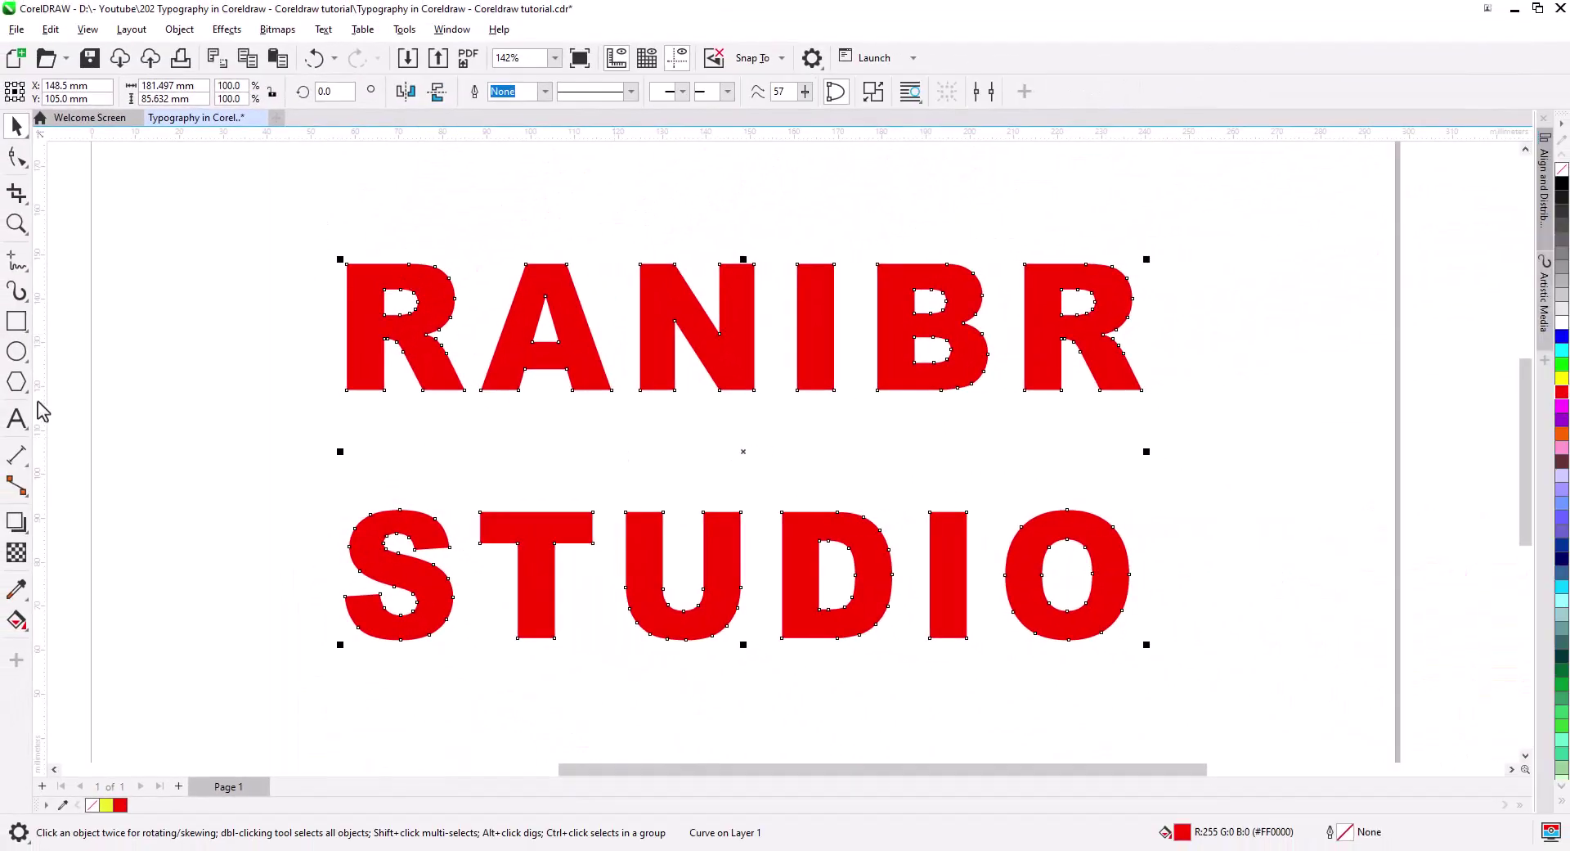
Step: Add an inner shadow offset to the lower right on the red letters, with feather 10
left_click(17, 522)
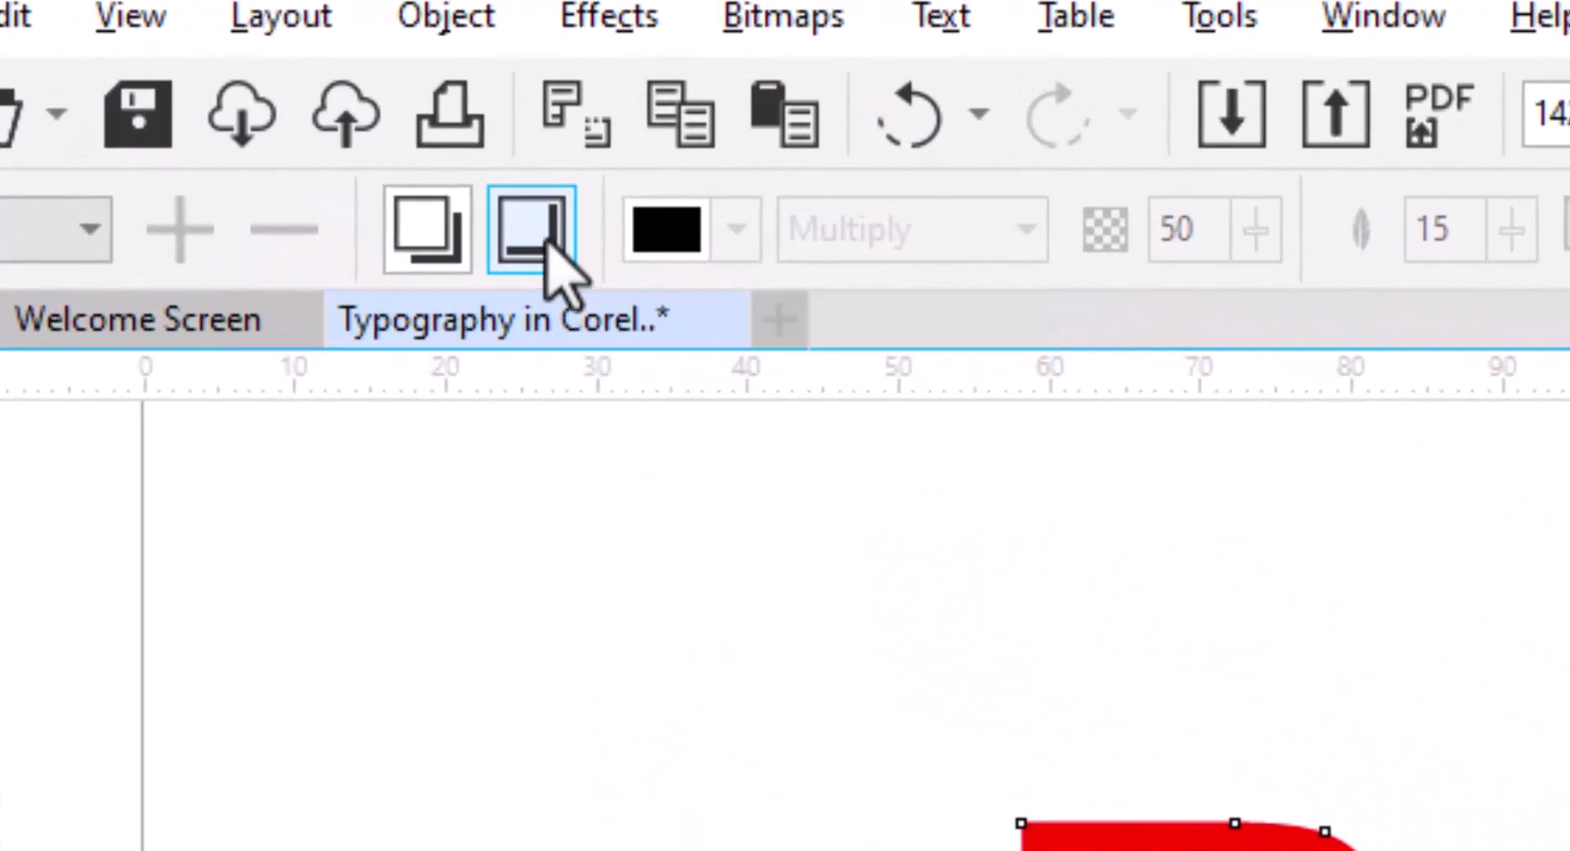
left_click(546, 245)
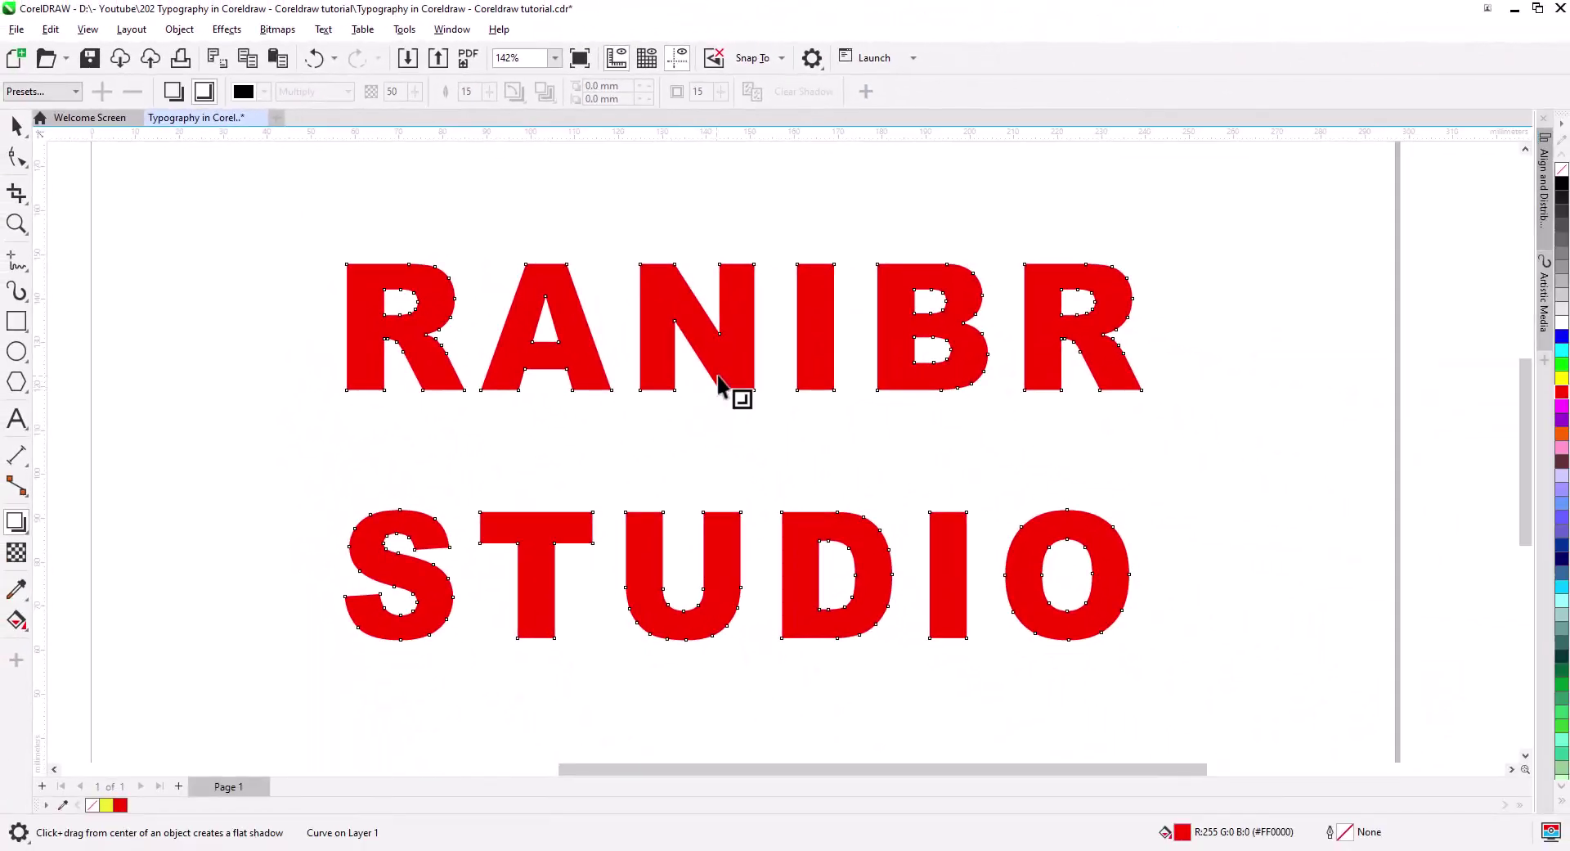
left_click_drag(743, 452, 823, 497)
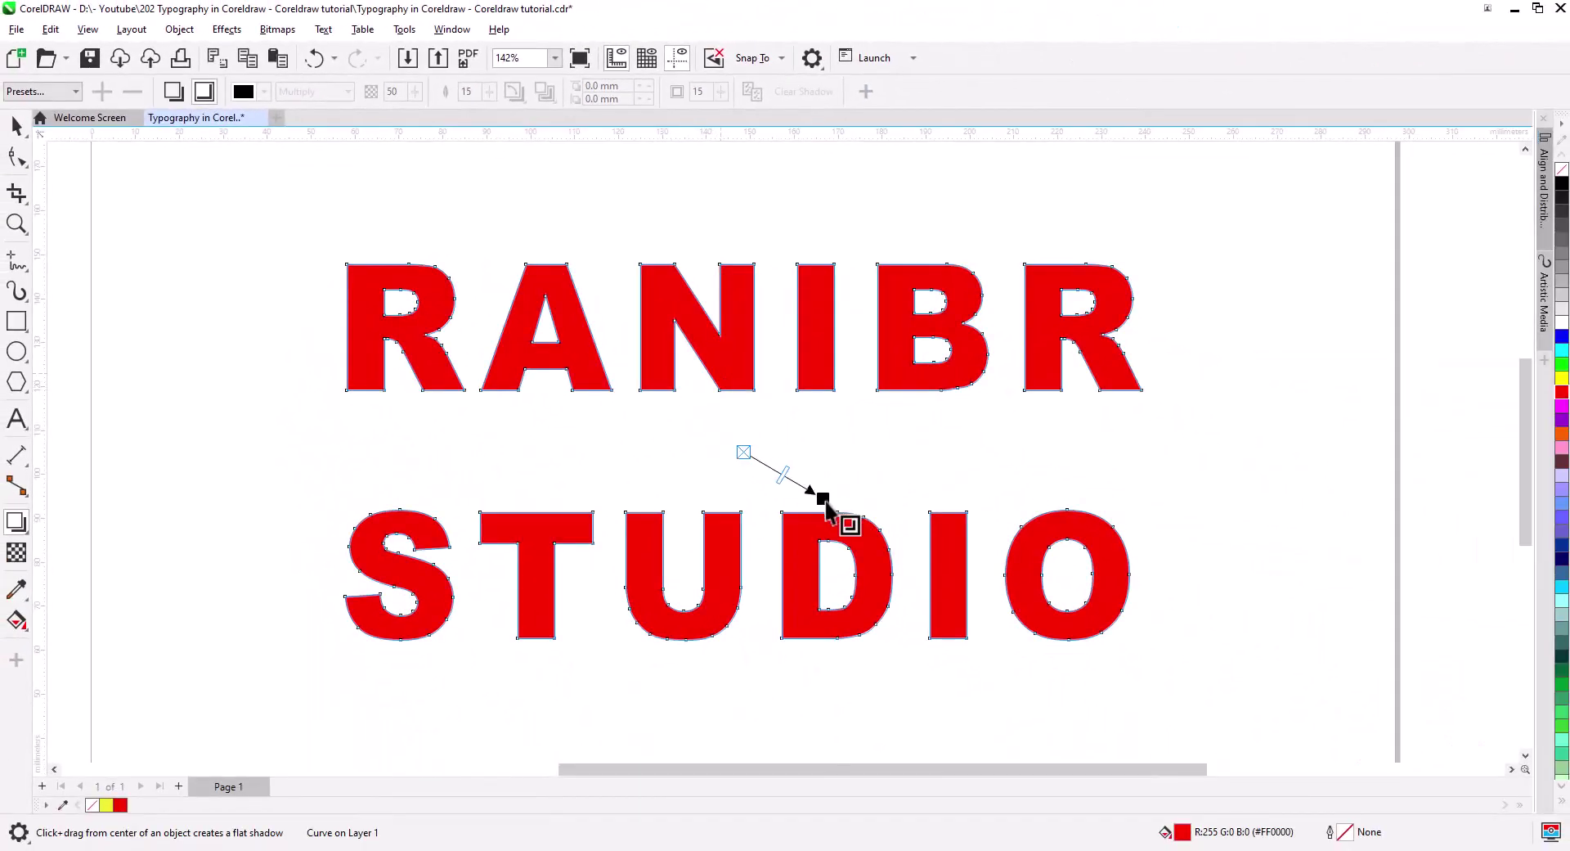
left_click_drag(909, 577, 925, 646)
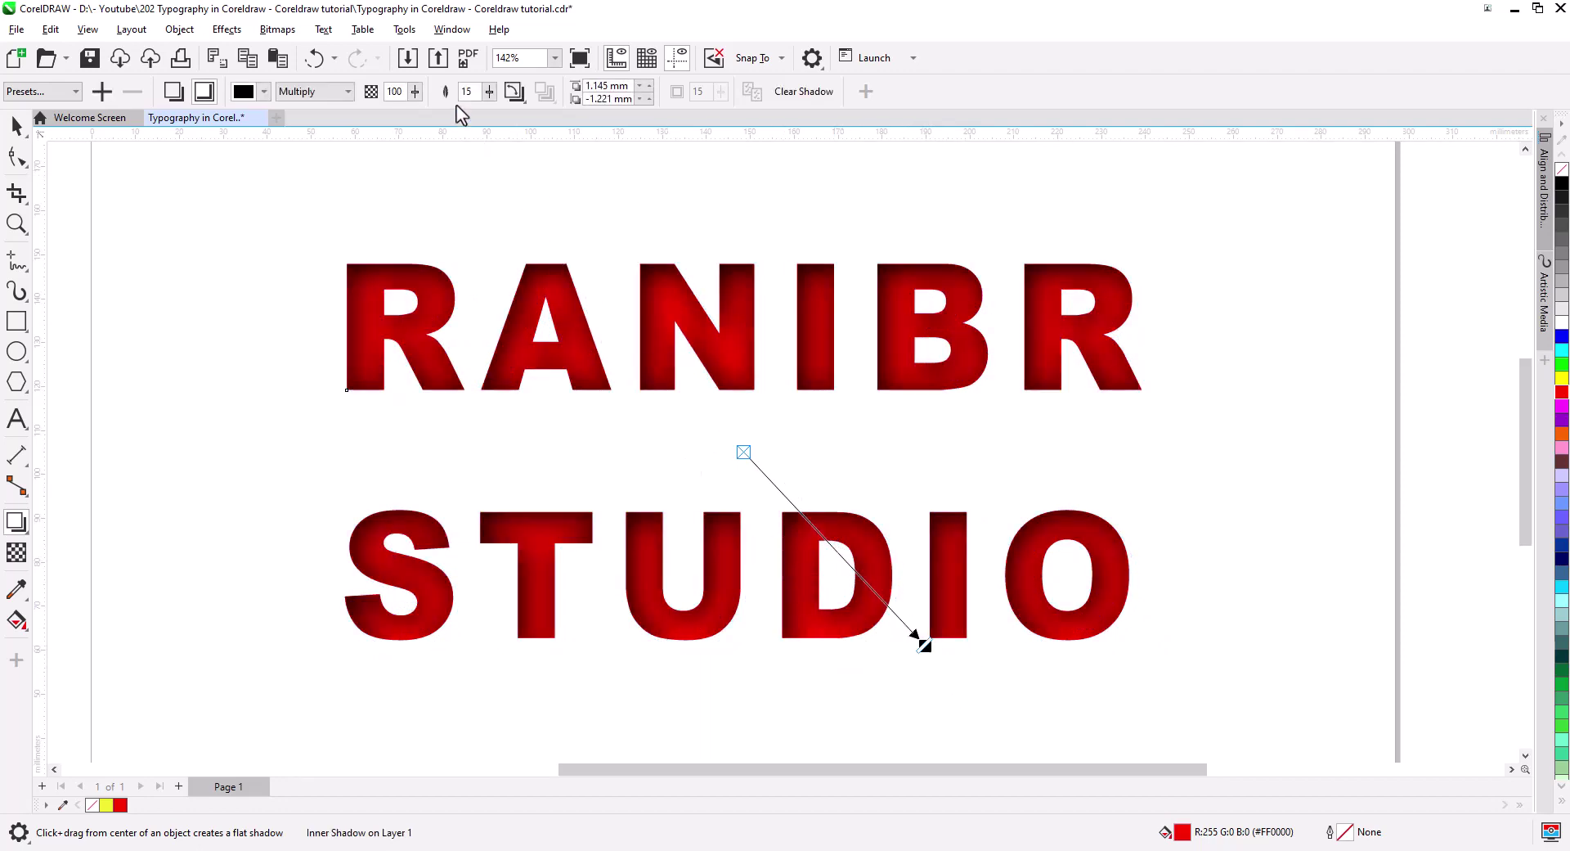
type("10")
key("Return")
scroll(602, 410, "down", 2)
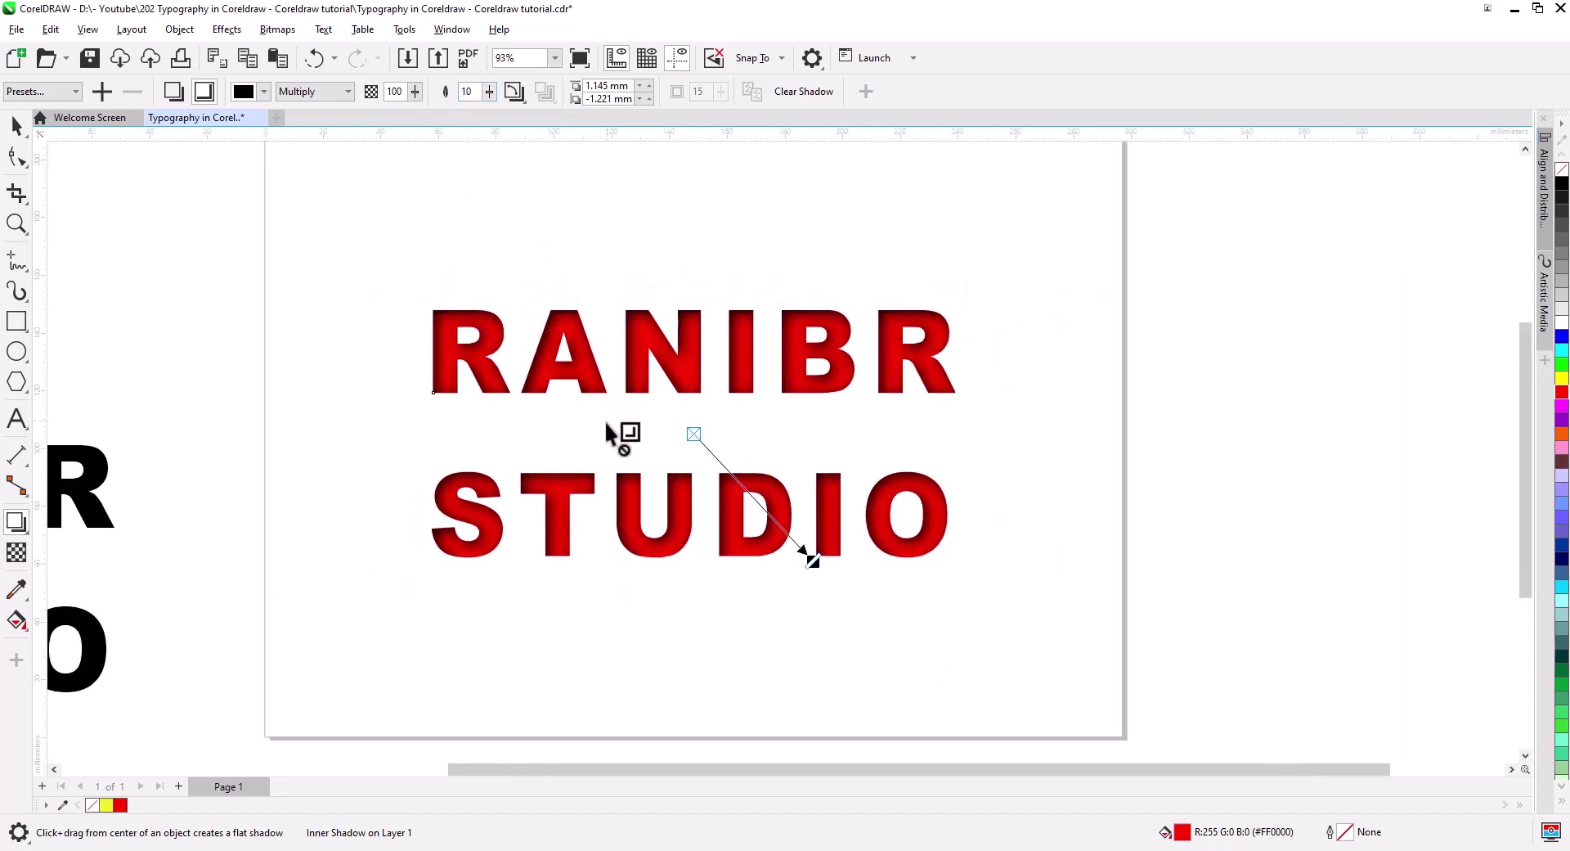
left_click(16, 127)
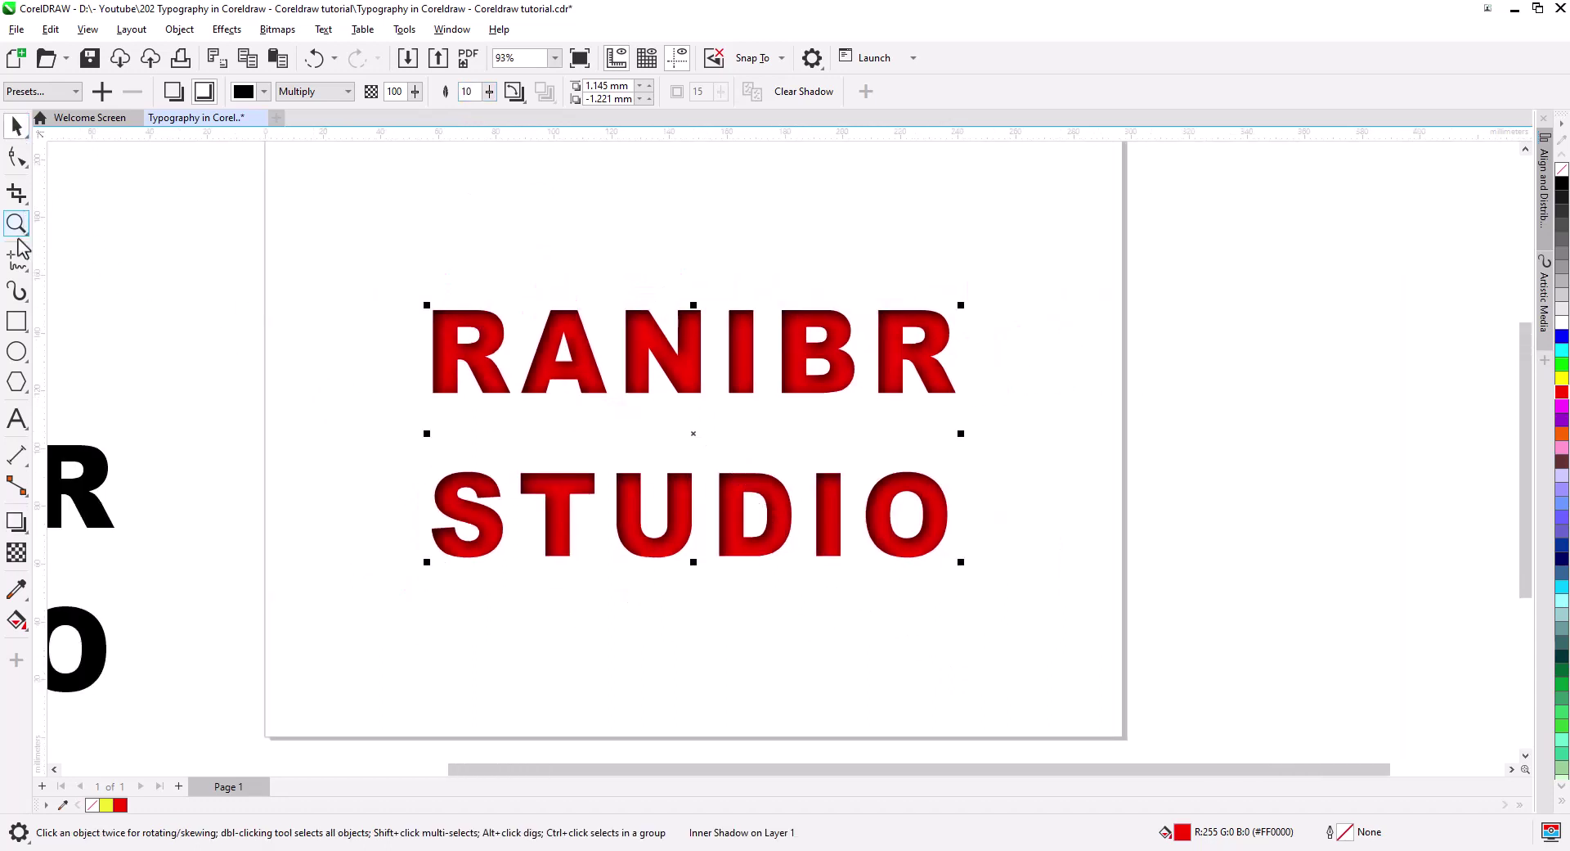
Step: Add a page-sized 297 × 210 mm rectangle filled light grey (R179 G179 B179) as backdrop
double_click(11, 321)
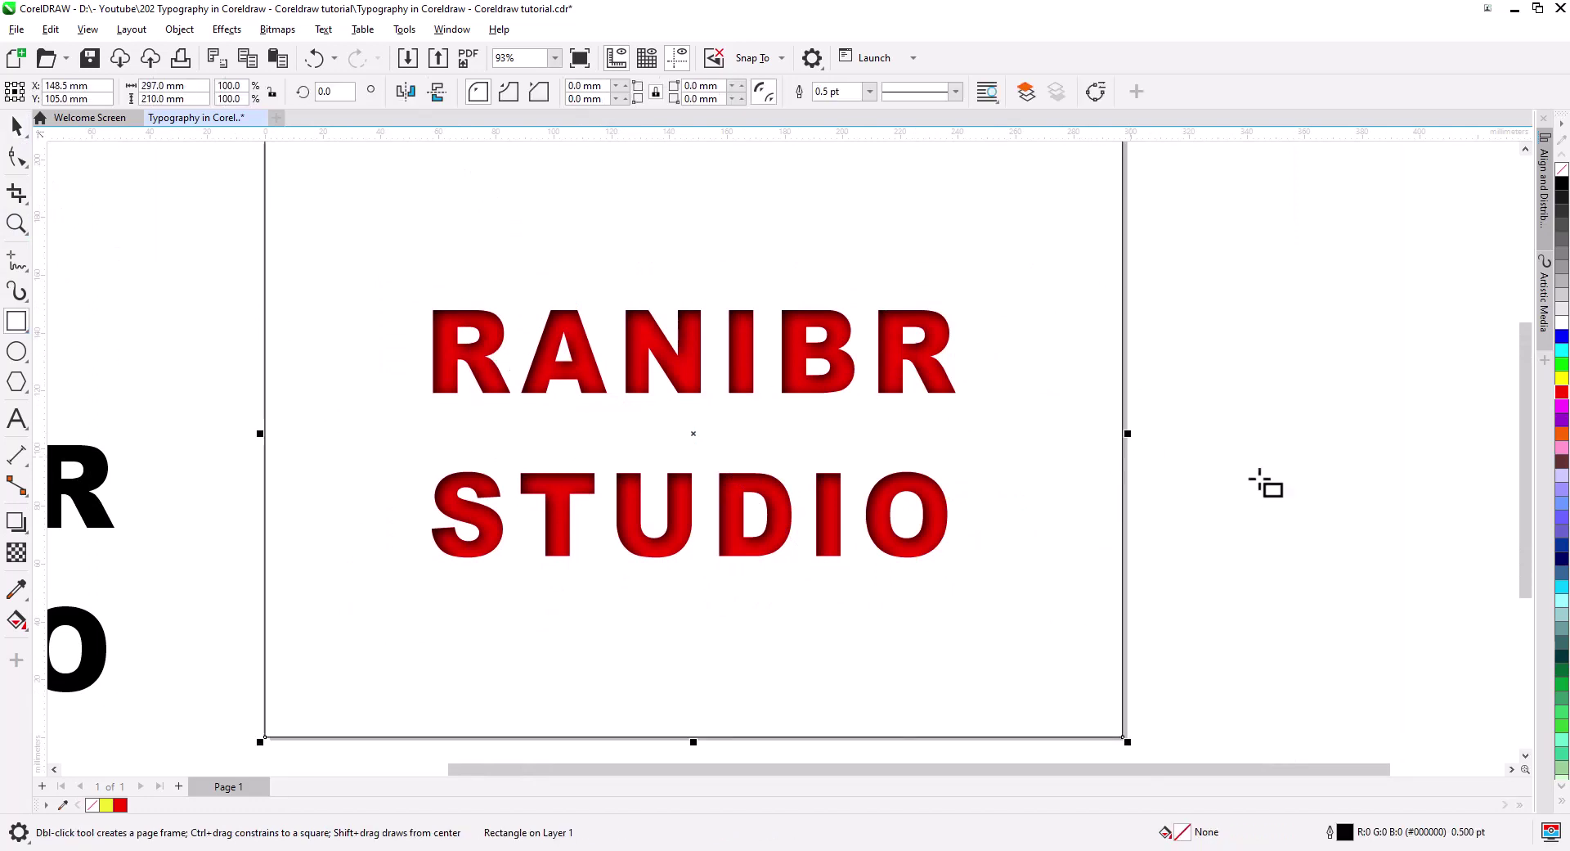
left_click(1564, 285)
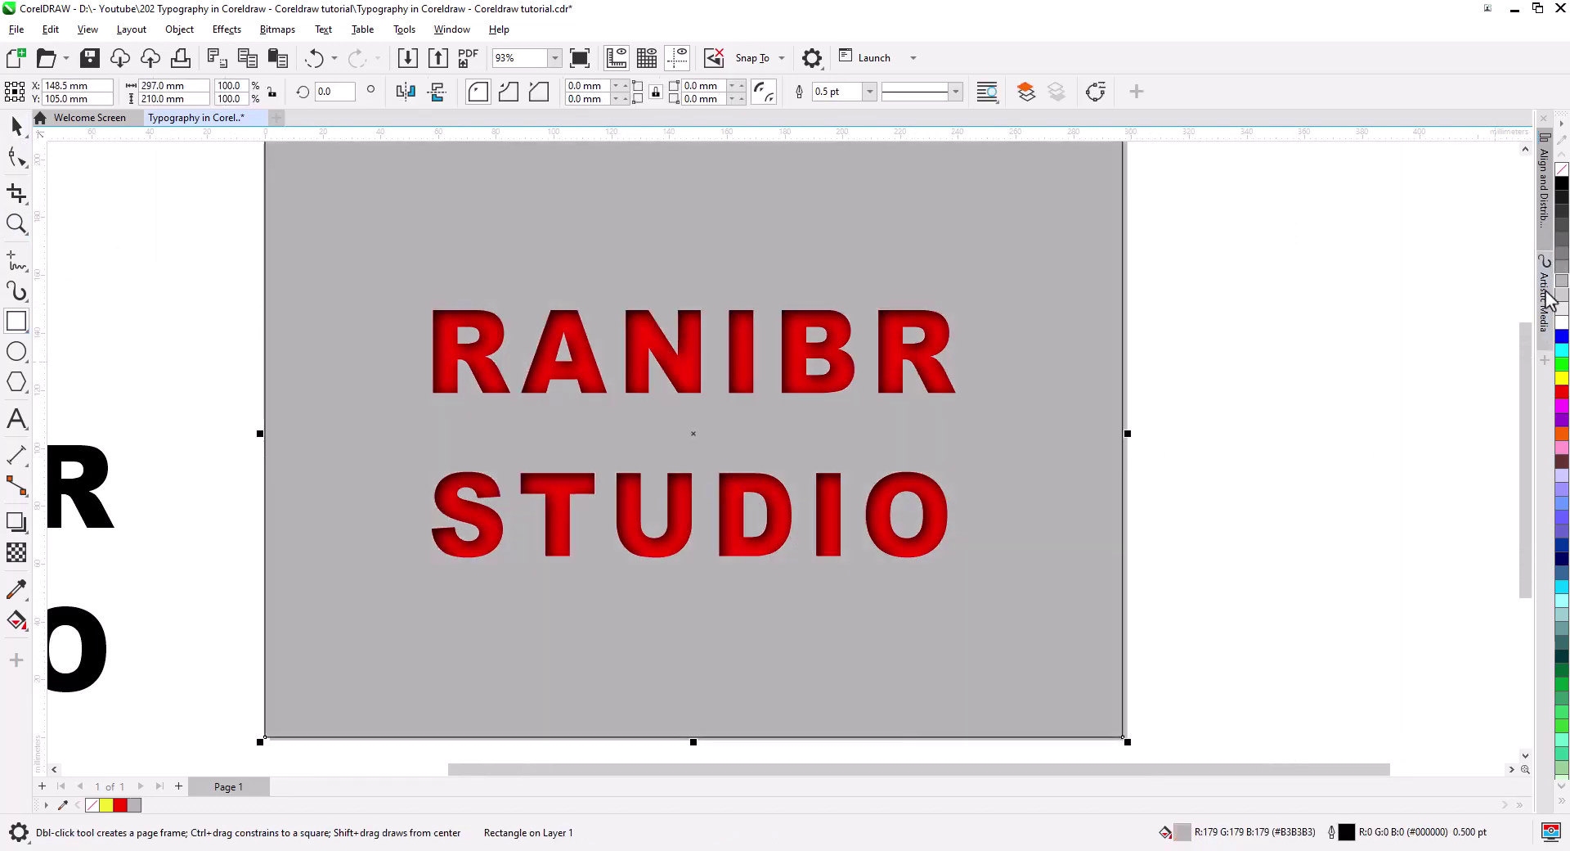
left_click(18, 126)
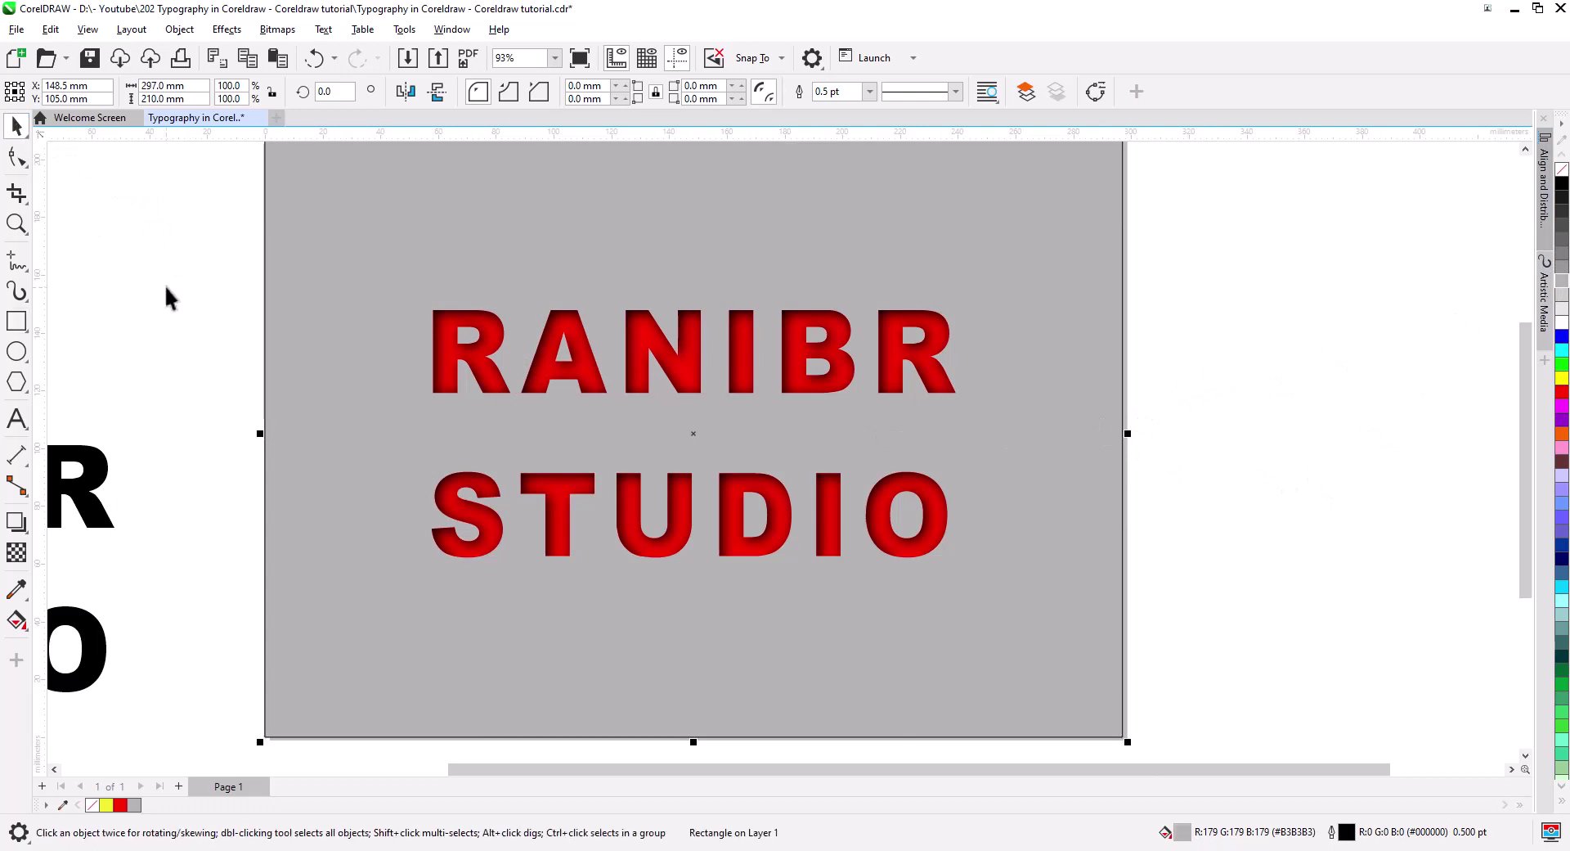
left_click(164, 296)
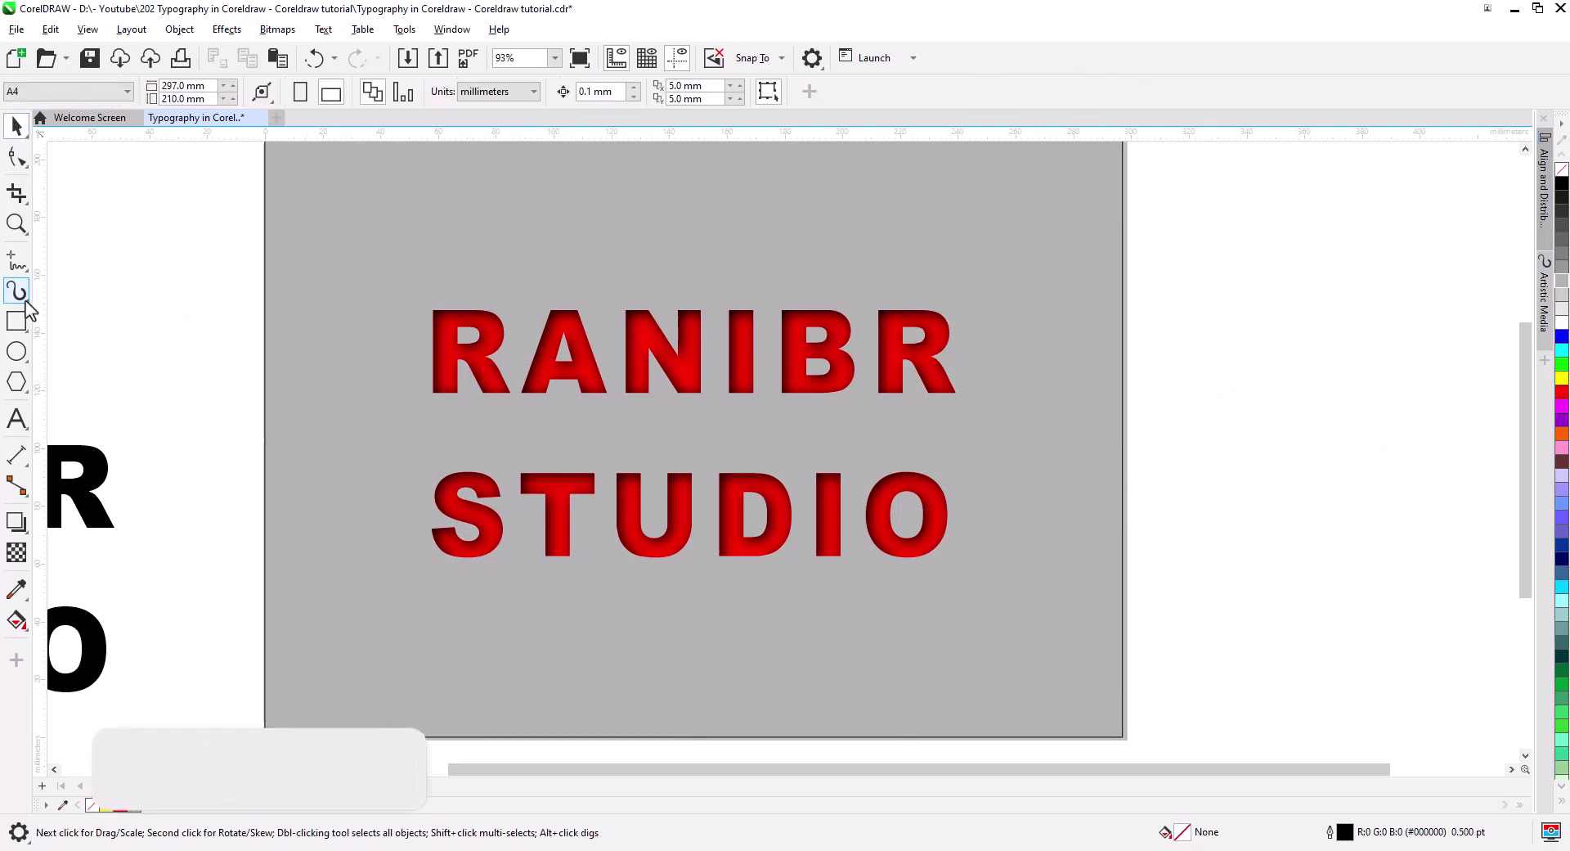
Step: Zoom on RA, draw a letter-height rectangle over the R stem, and mirror it left
left_click(17, 223)
left_click_drag(415, 287, 538, 397)
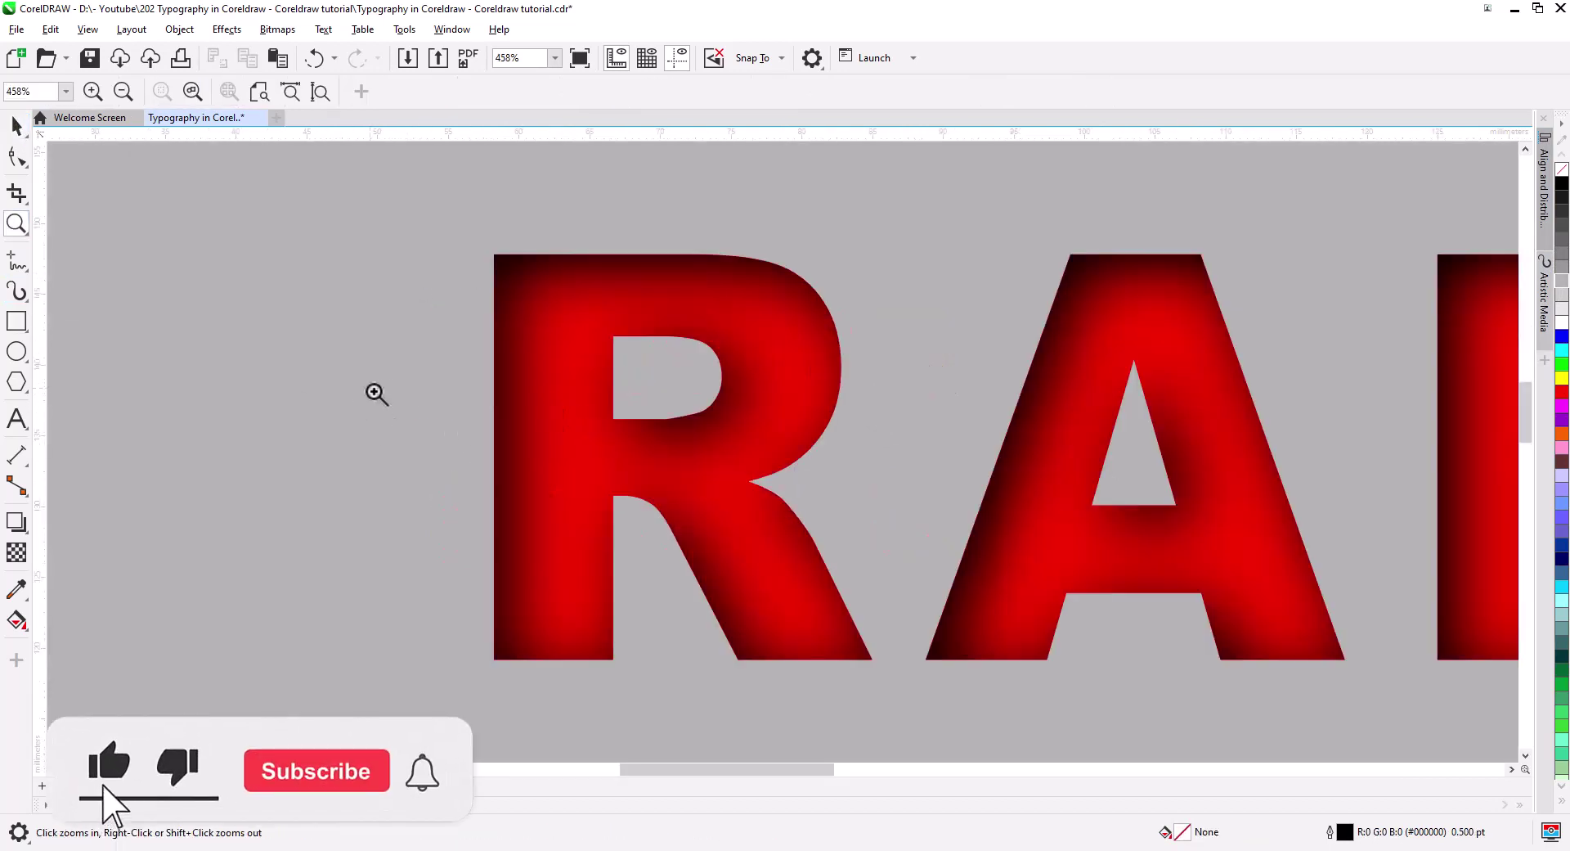
left_click(16, 321)
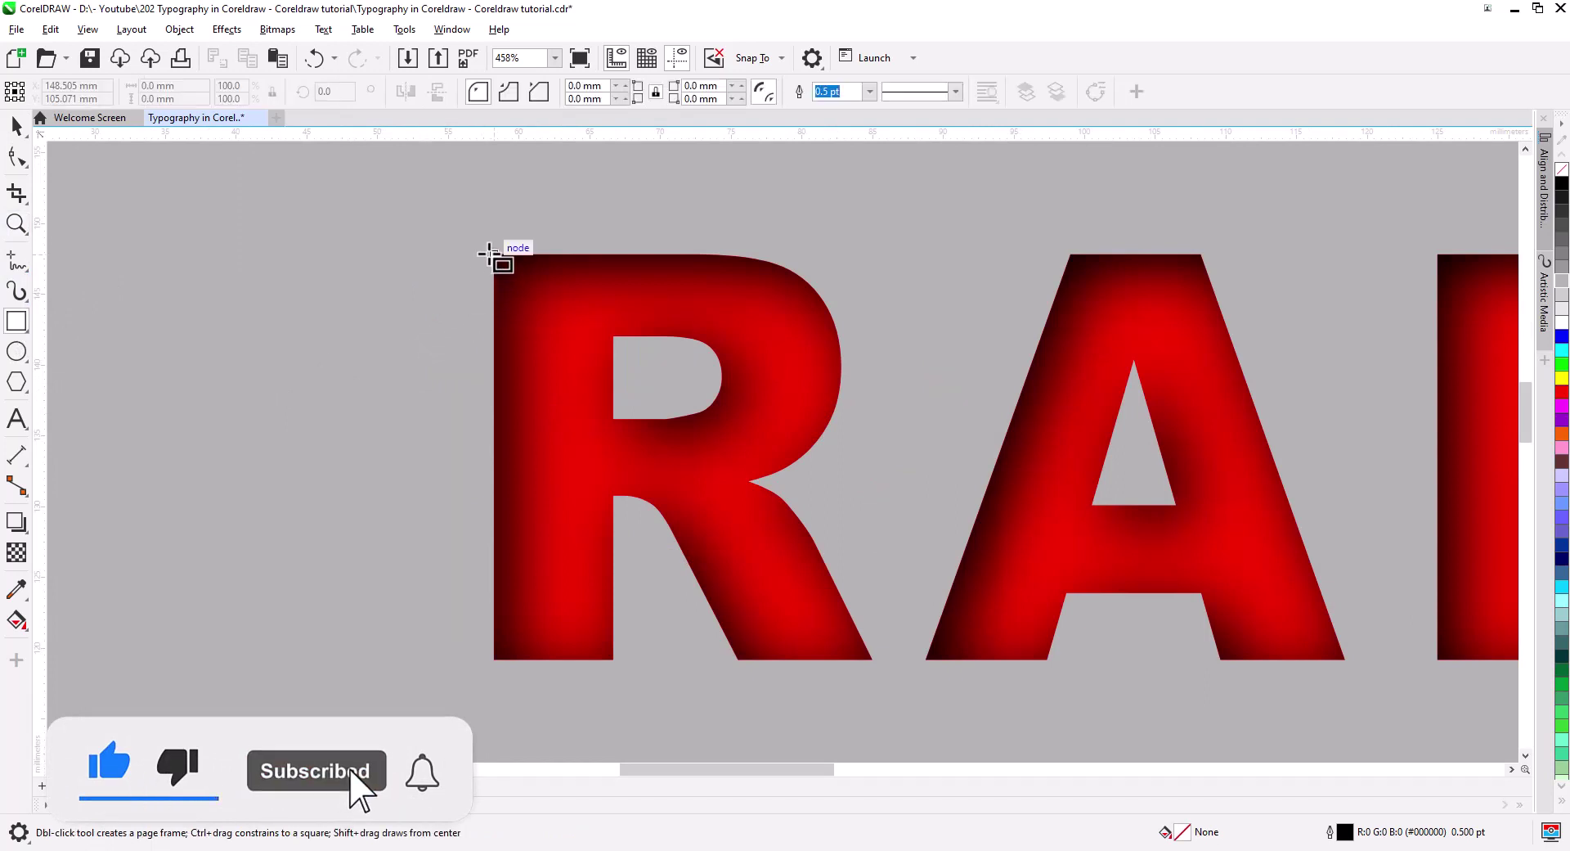
left_click_drag(494, 254, 595, 659)
key("space")
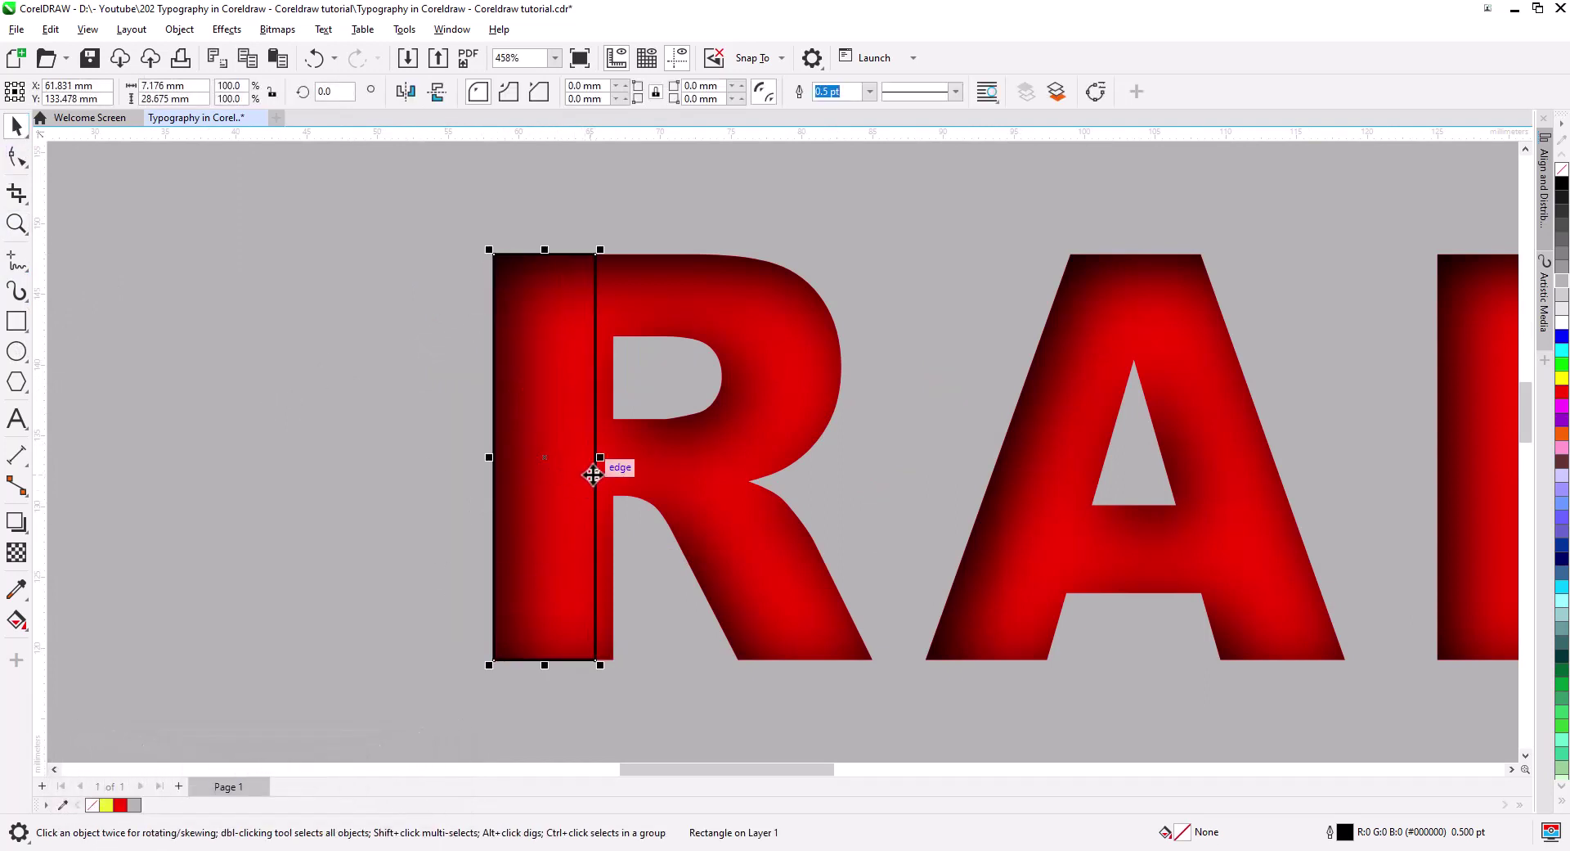
left_click_drag(600, 457, 309, 459)
Step: Place a copy of the rectangle to the left of STUDIO, level with that line
scroll(368, 480, "down", 1)
scroll(409, 521, "down", 3)
scroll(417, 491, "down", 2)
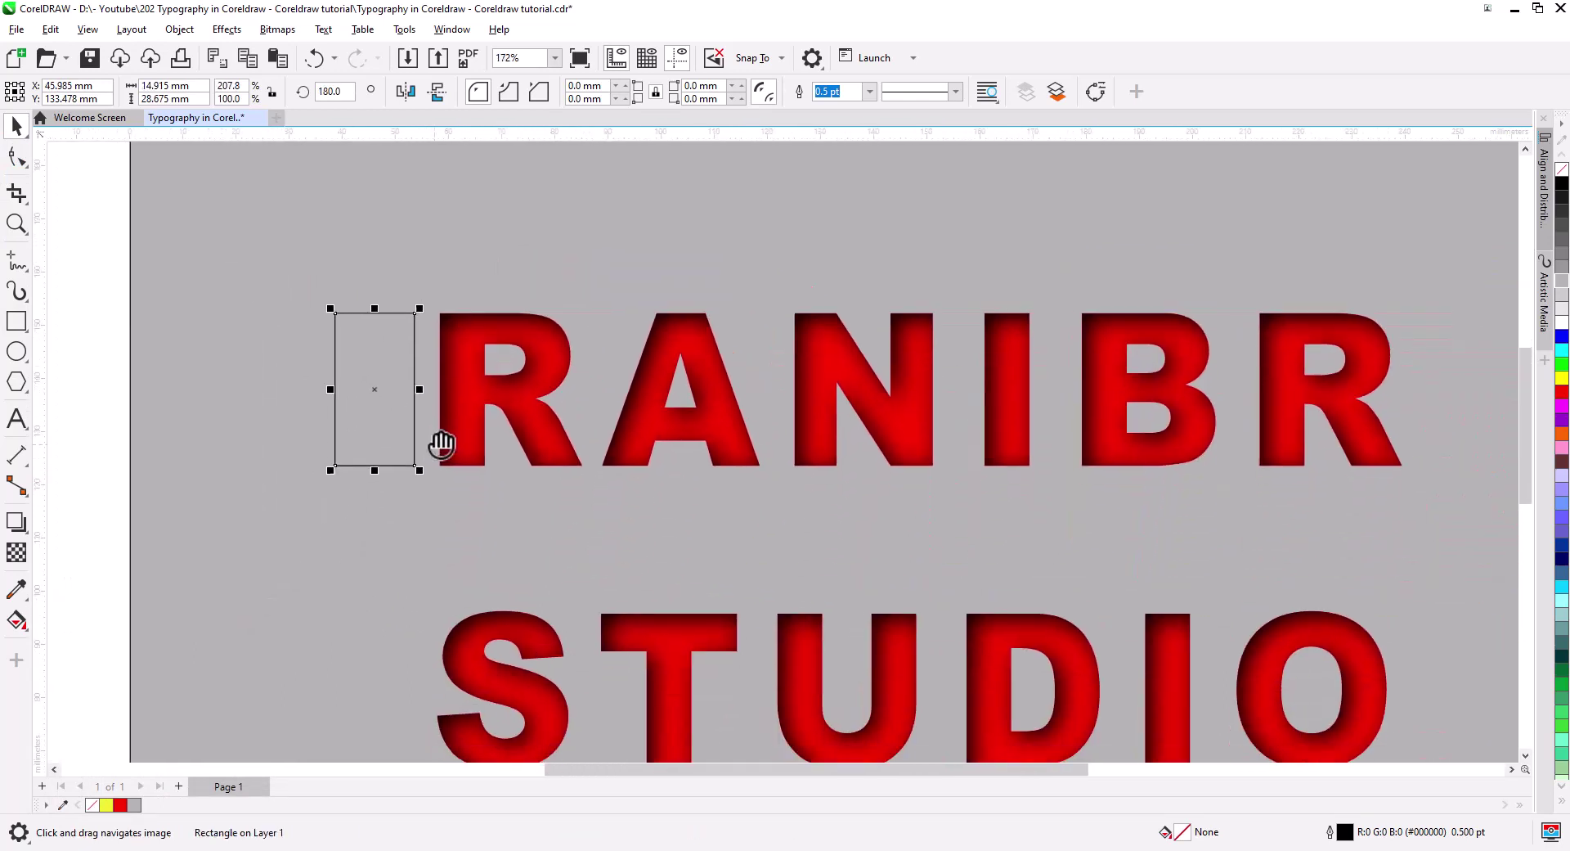
scroll(433, 393, "down", 1)
left_click(391, 245)
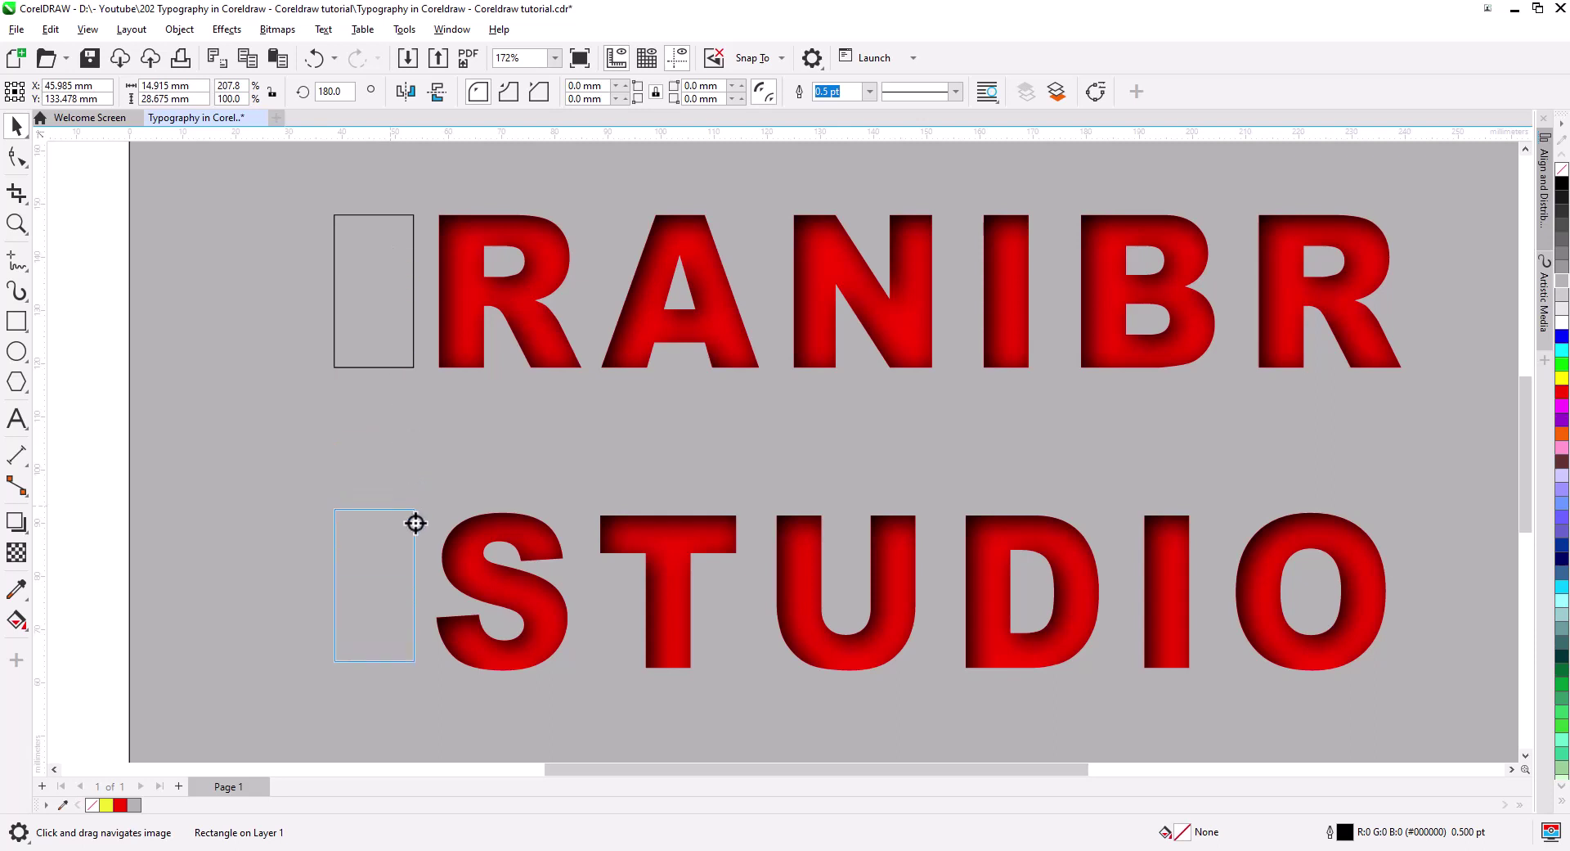
left_click_drag(416, 523, 664, 533)
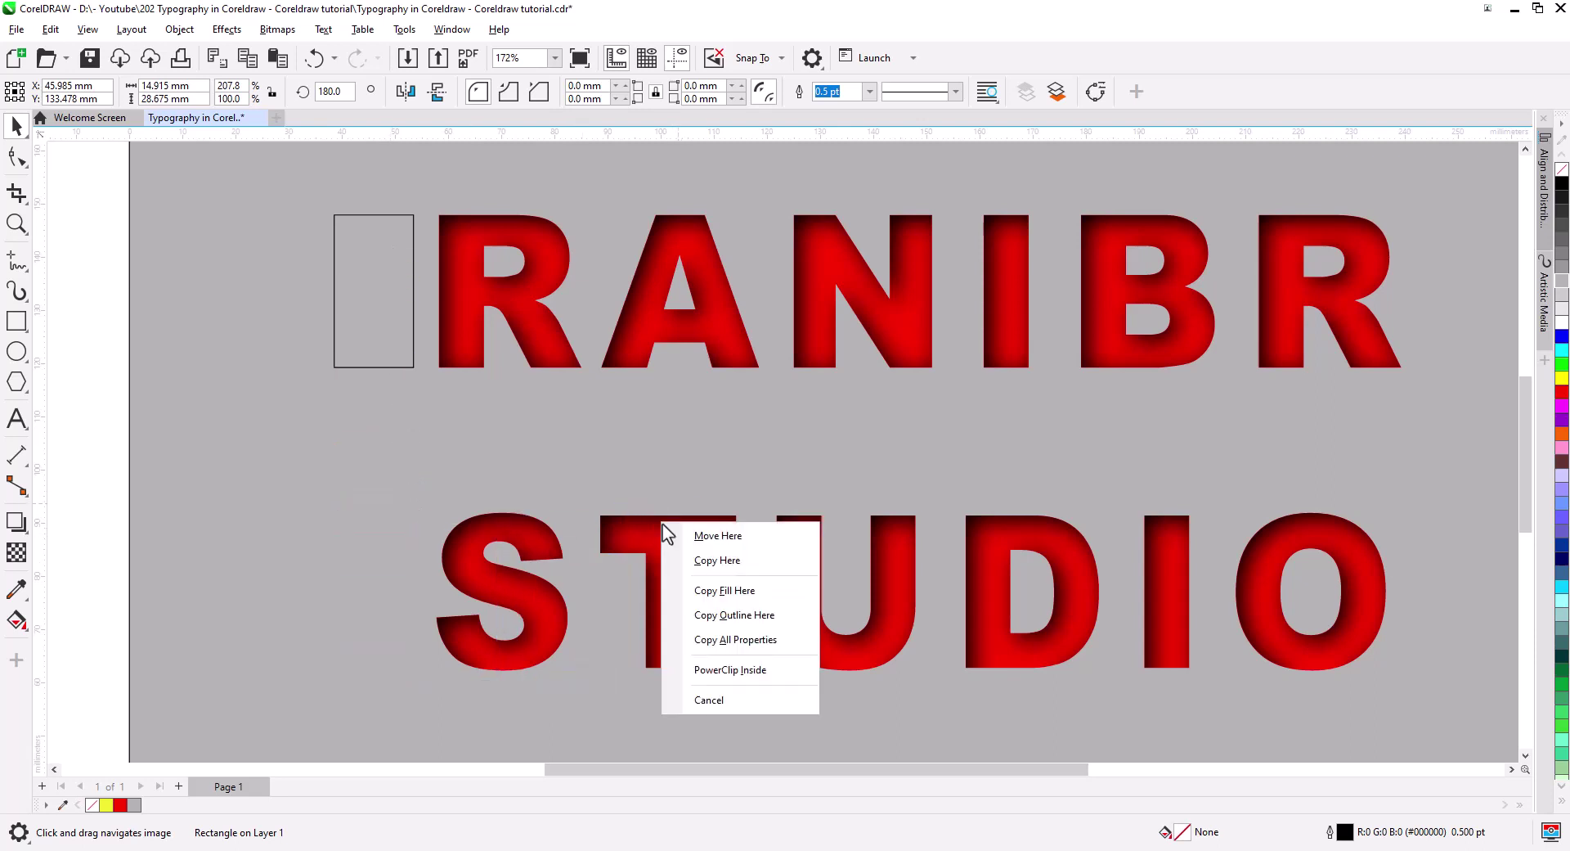
left_click(677, 560)
left_click_drag(656, 502, 655, 514)
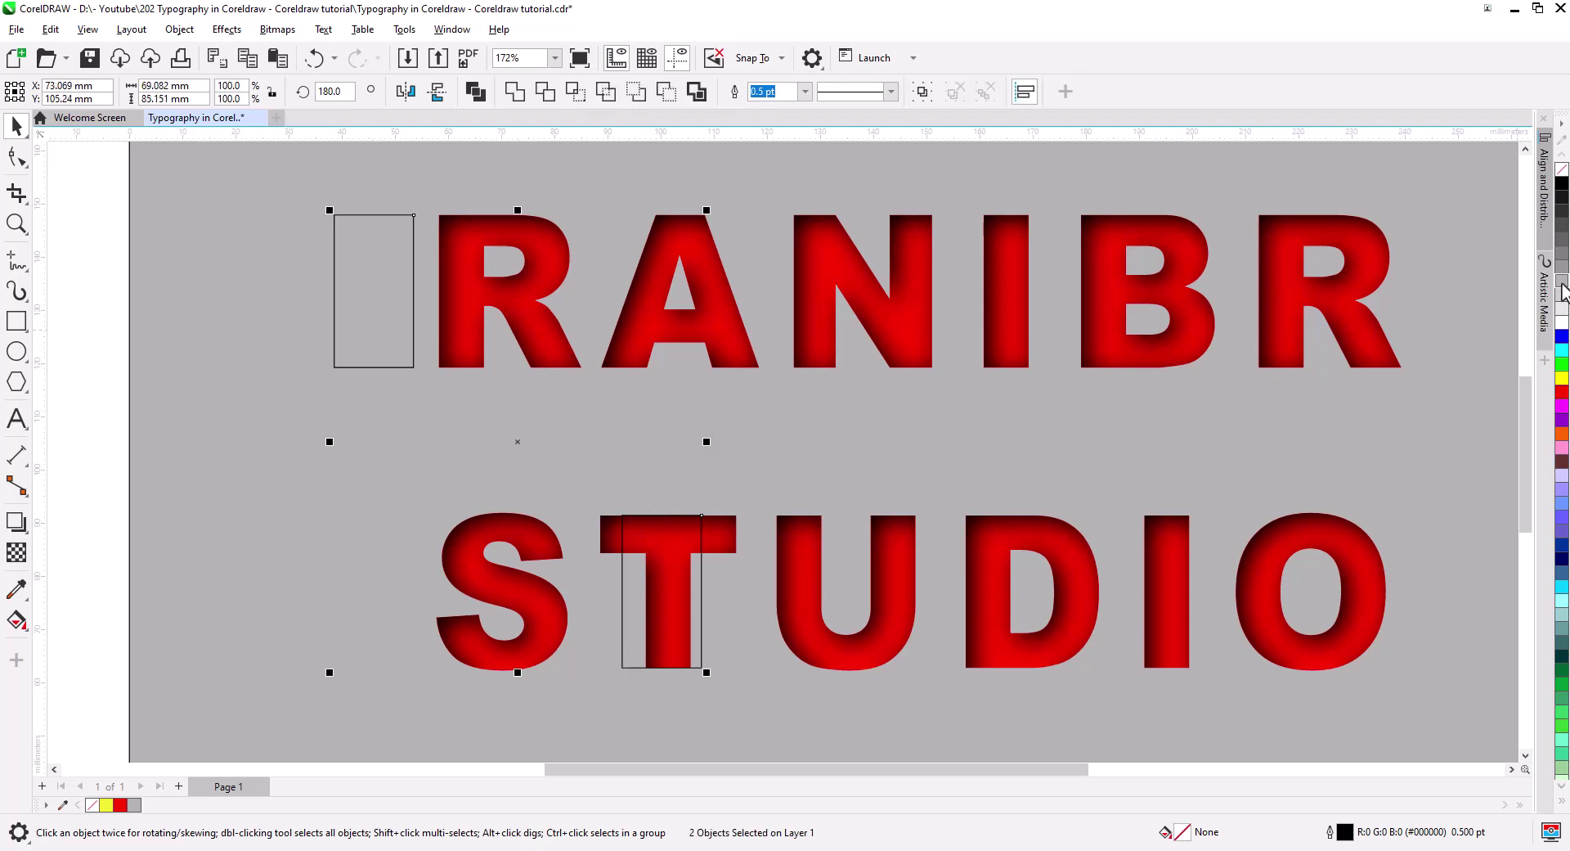
Step: Centre-align the lower rectangle under the upper one with Align and Distribute
left_click(1542, 204)
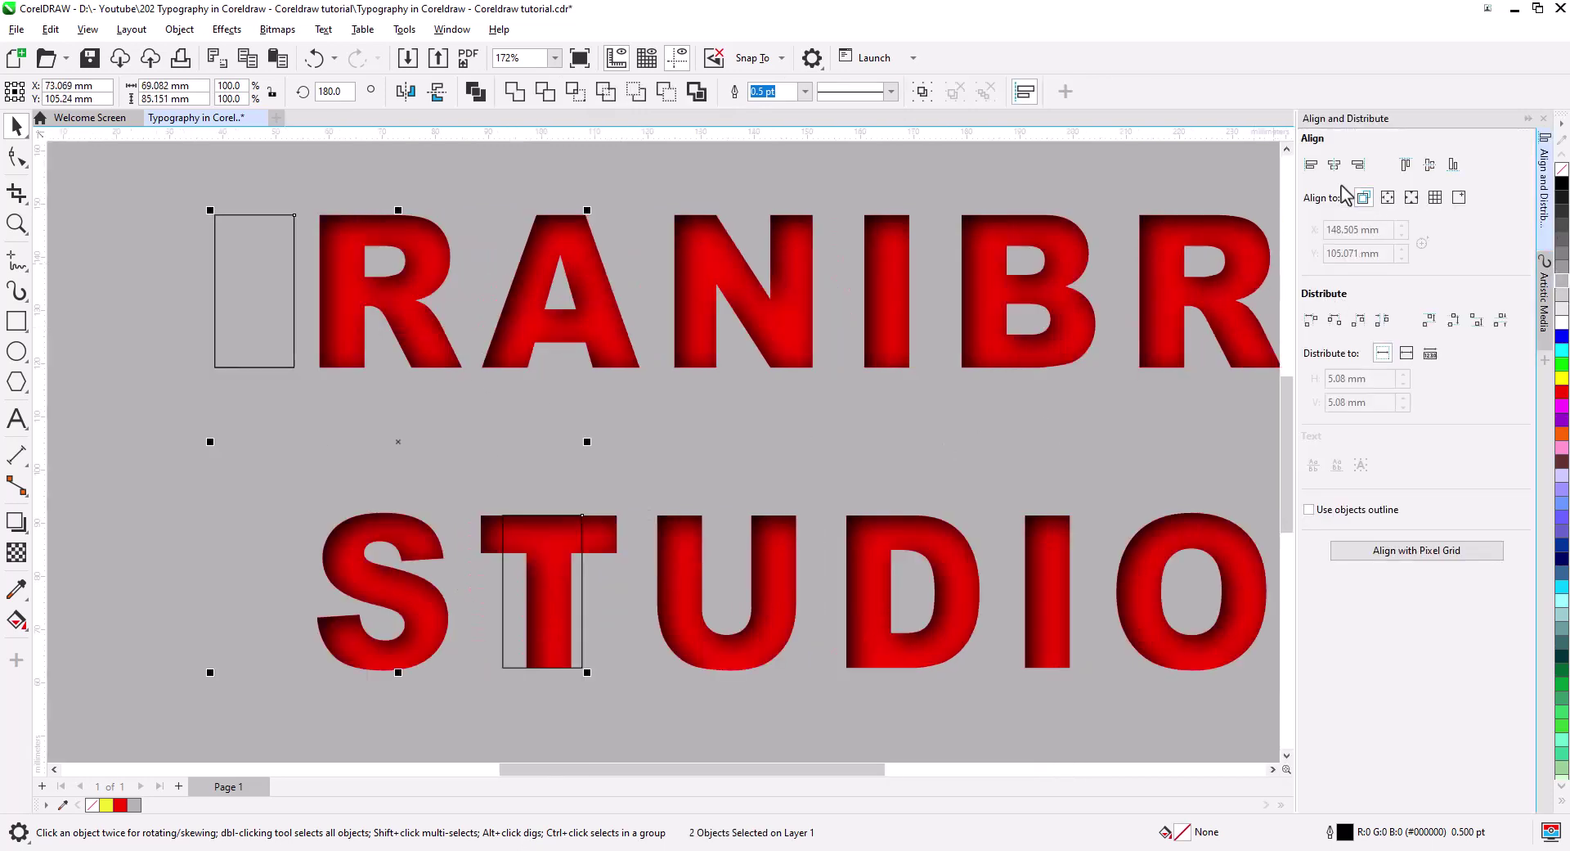
left_click(1333, 166)
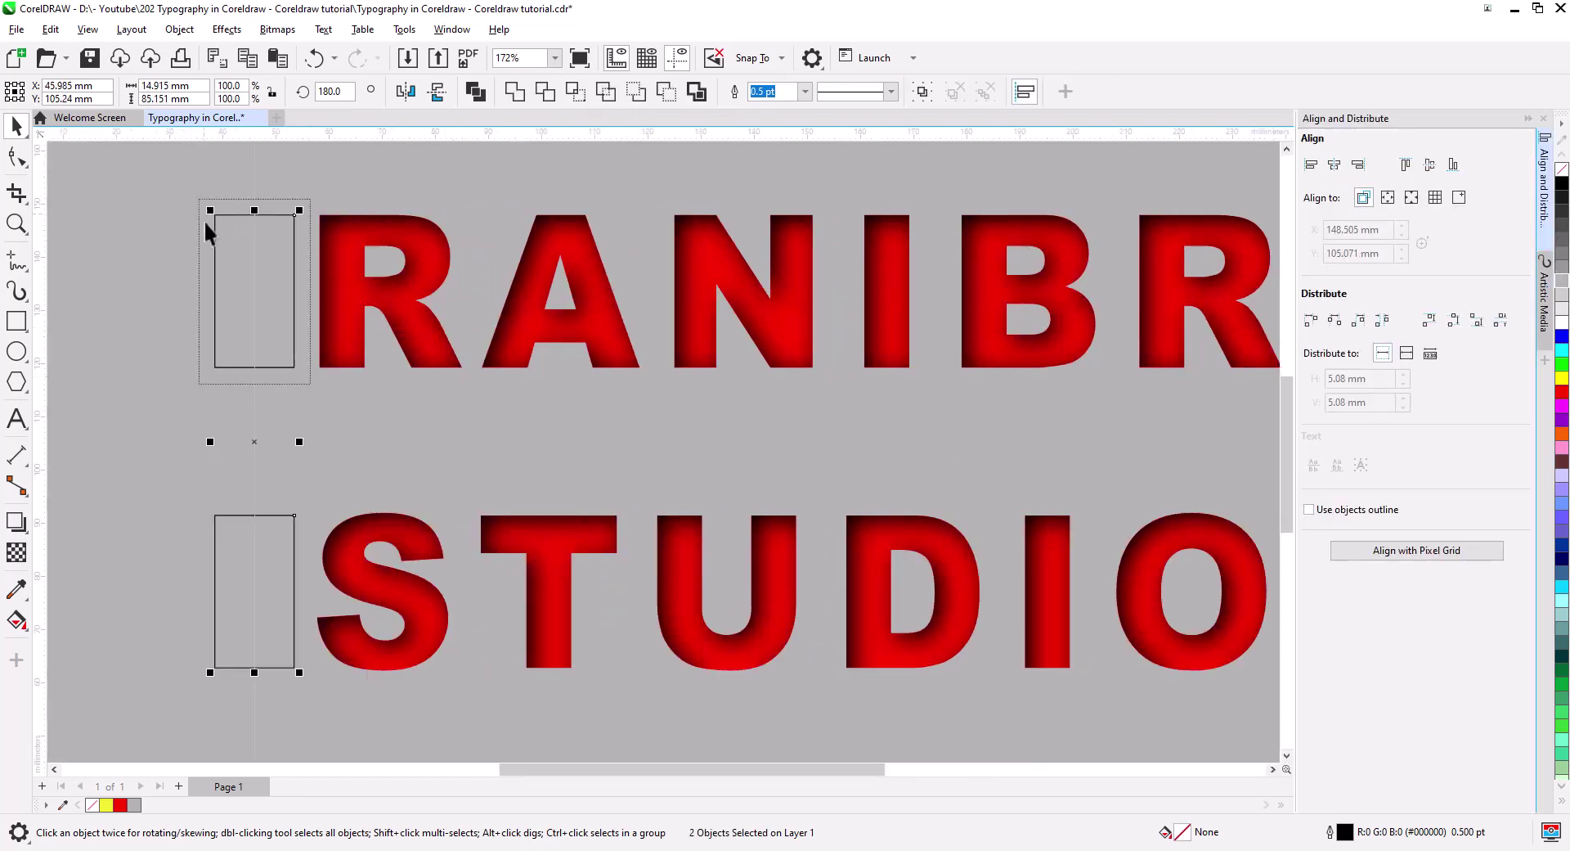
scroll(206, 232, "up", 2)
scroll(245, 260, "up", 2)
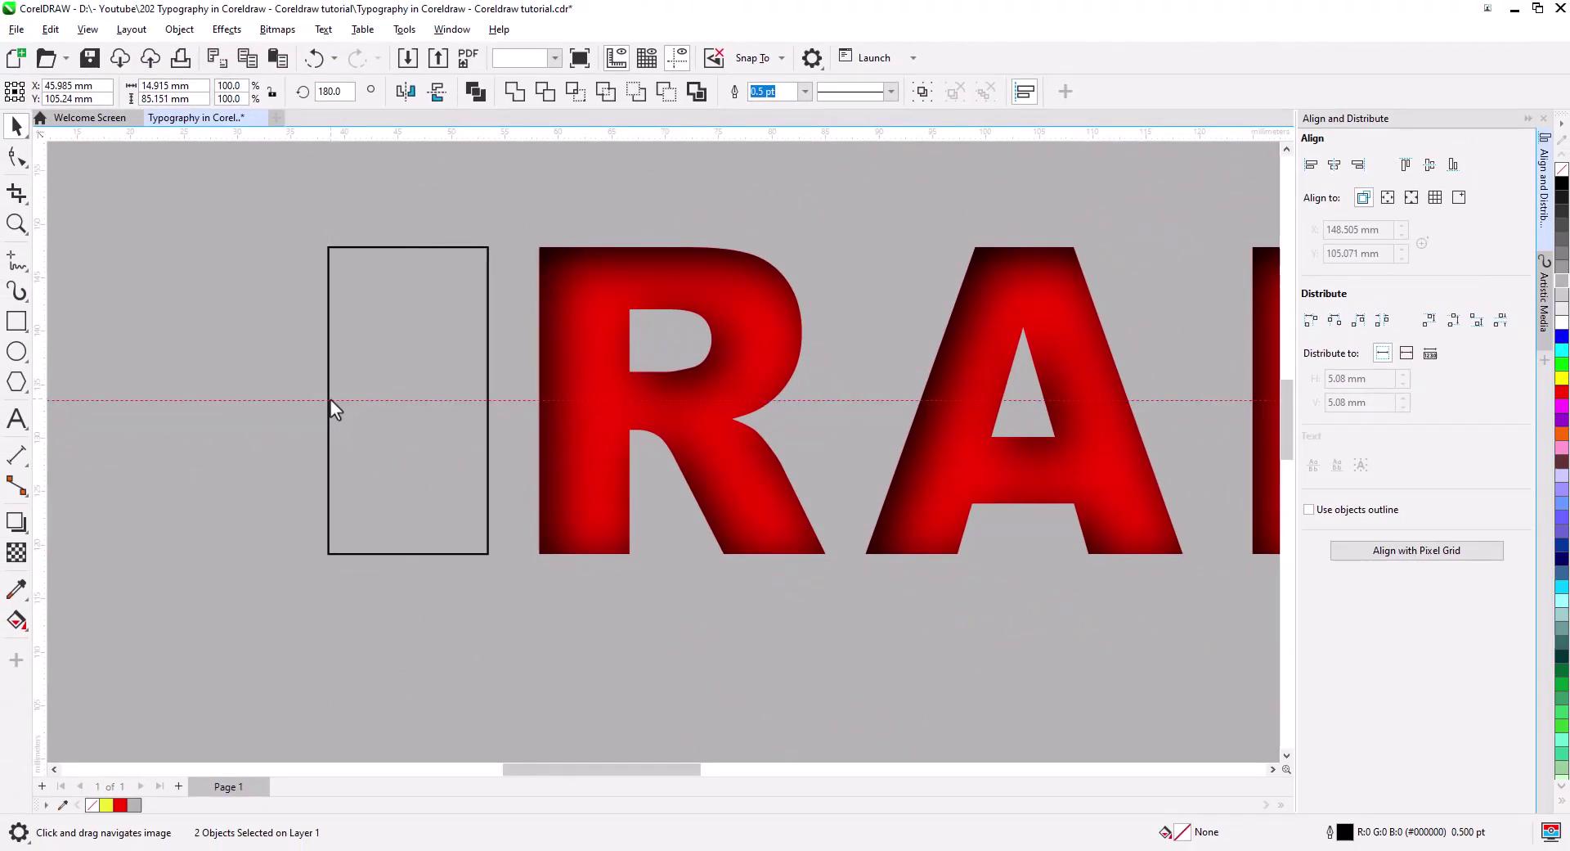
Step: Add horizontal guidelines through the midpoints of the RANIBR and STUDIO rectangles
left_click(331, 399)
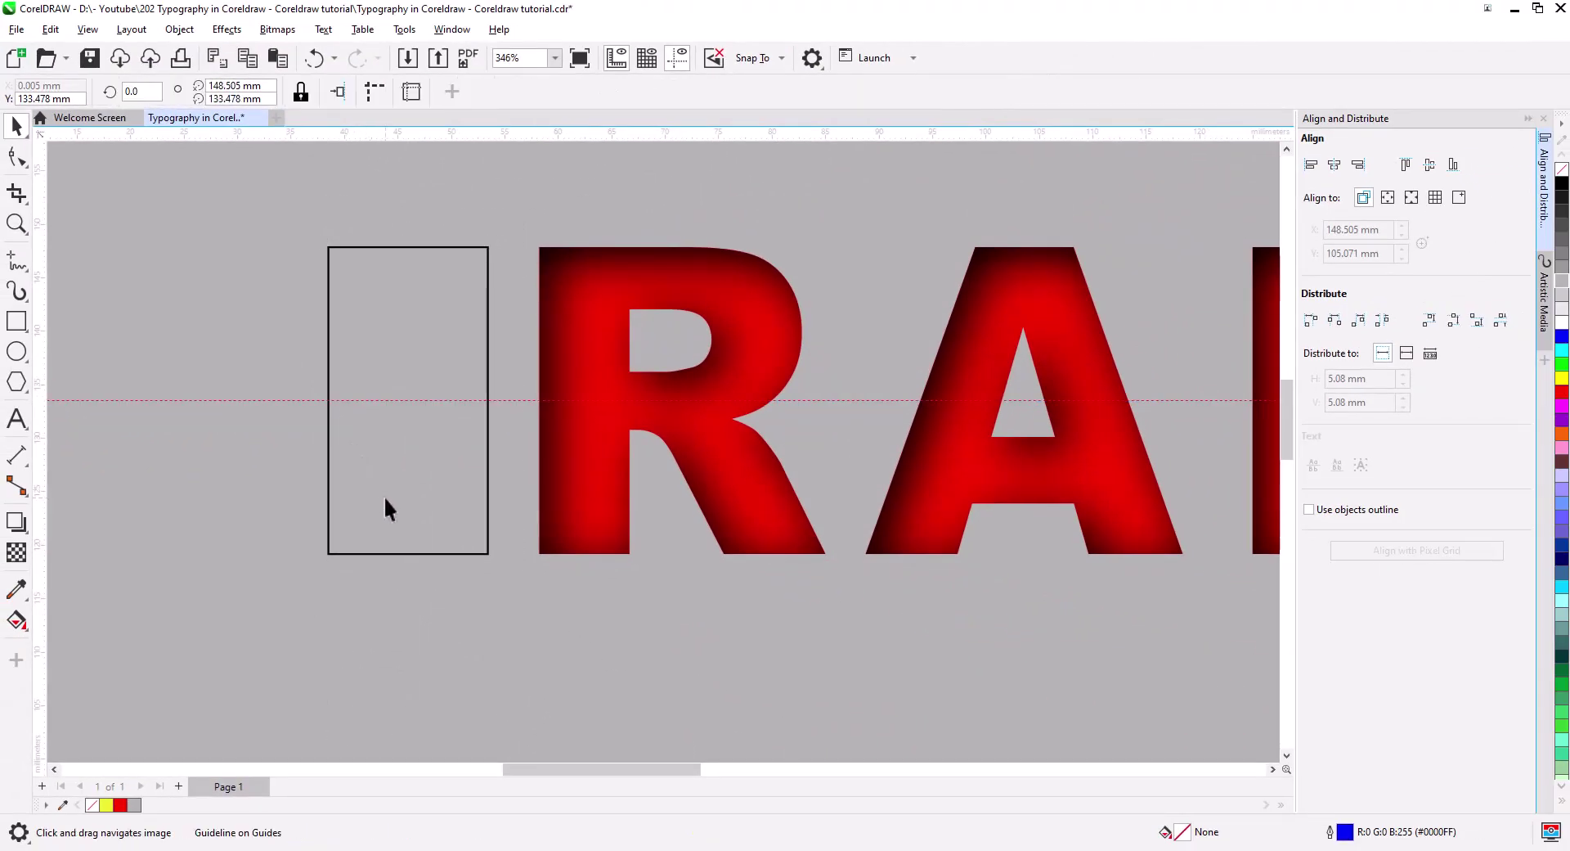
scroll(384, 496, "down", 5)
left_click_drag(335, 319, 344, 192)
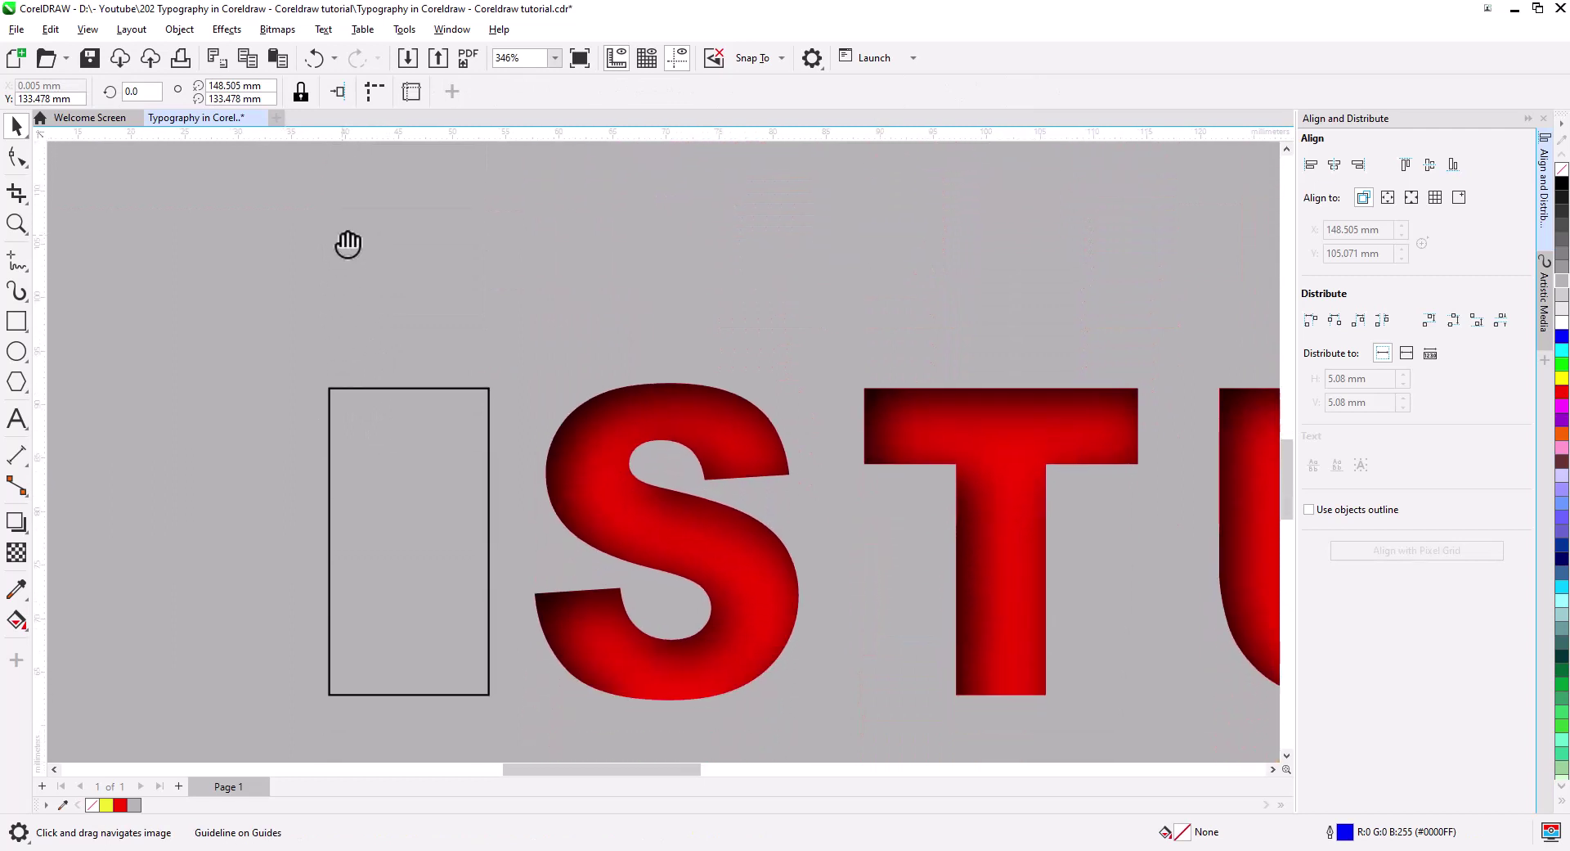
left_click_drag(378, 381, 327, 540)
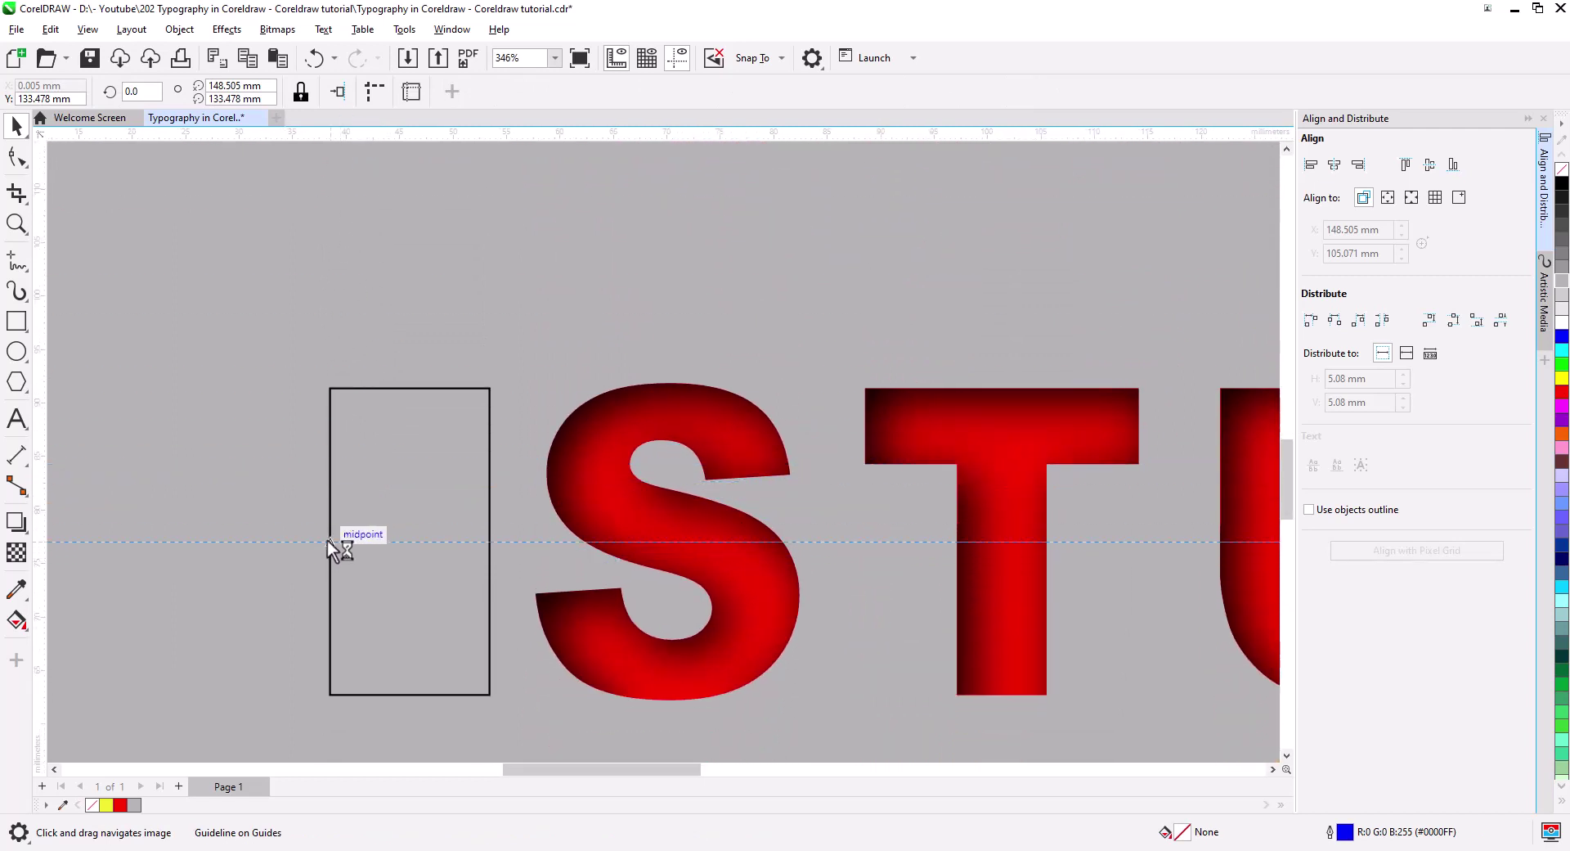
scroll(406, 491, "down", 2)
scroll(442, 523, "down", 2)
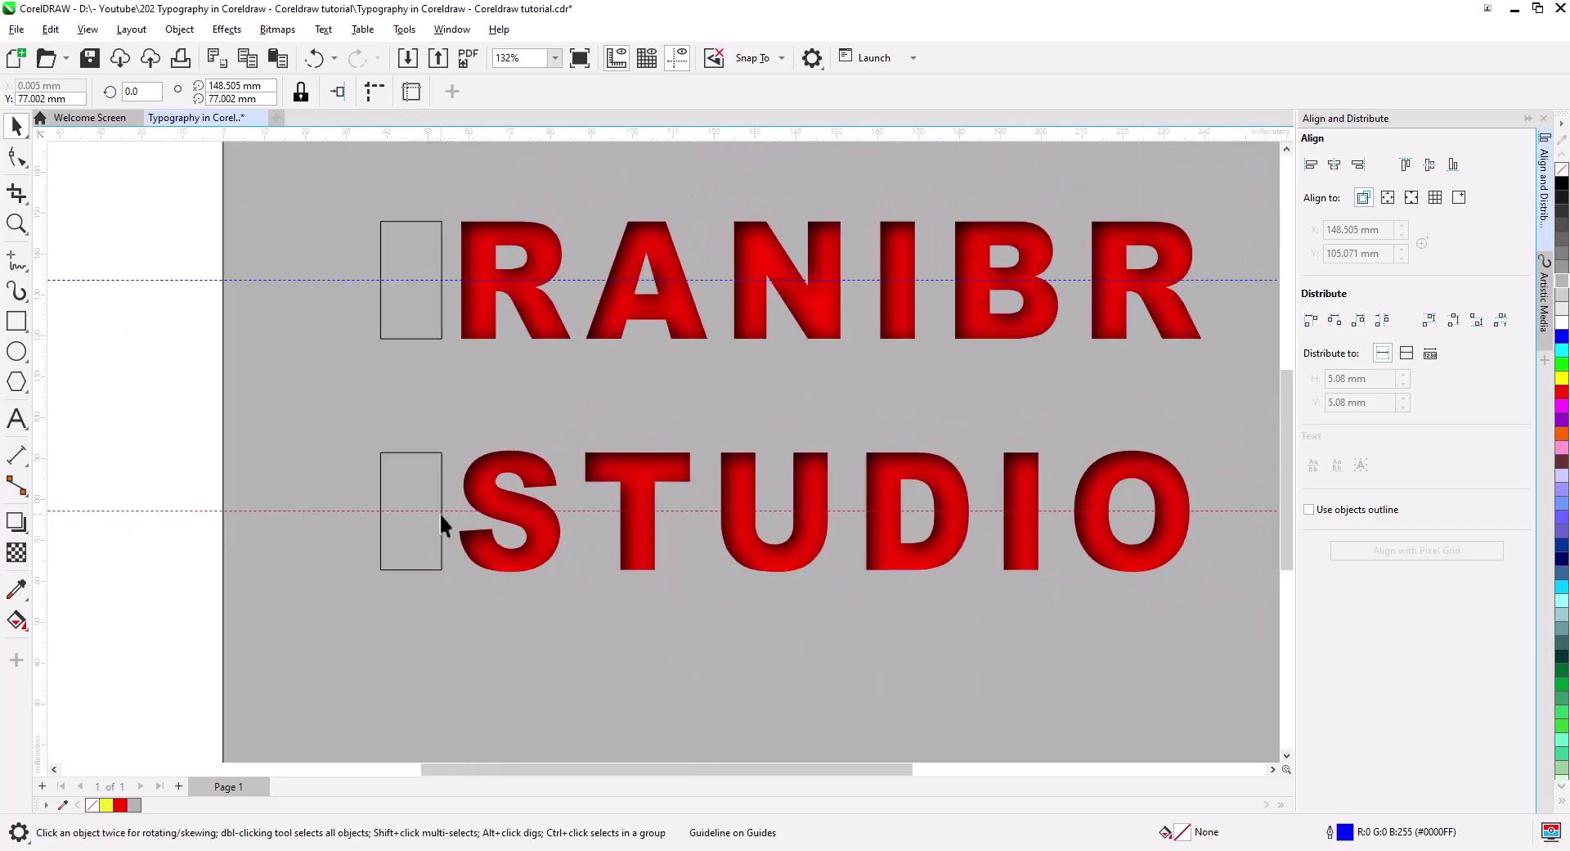
scroll(442, 523, "right", 2)
Step: Fill the welded lettering yellow and reselect it
left_click(579, 547)
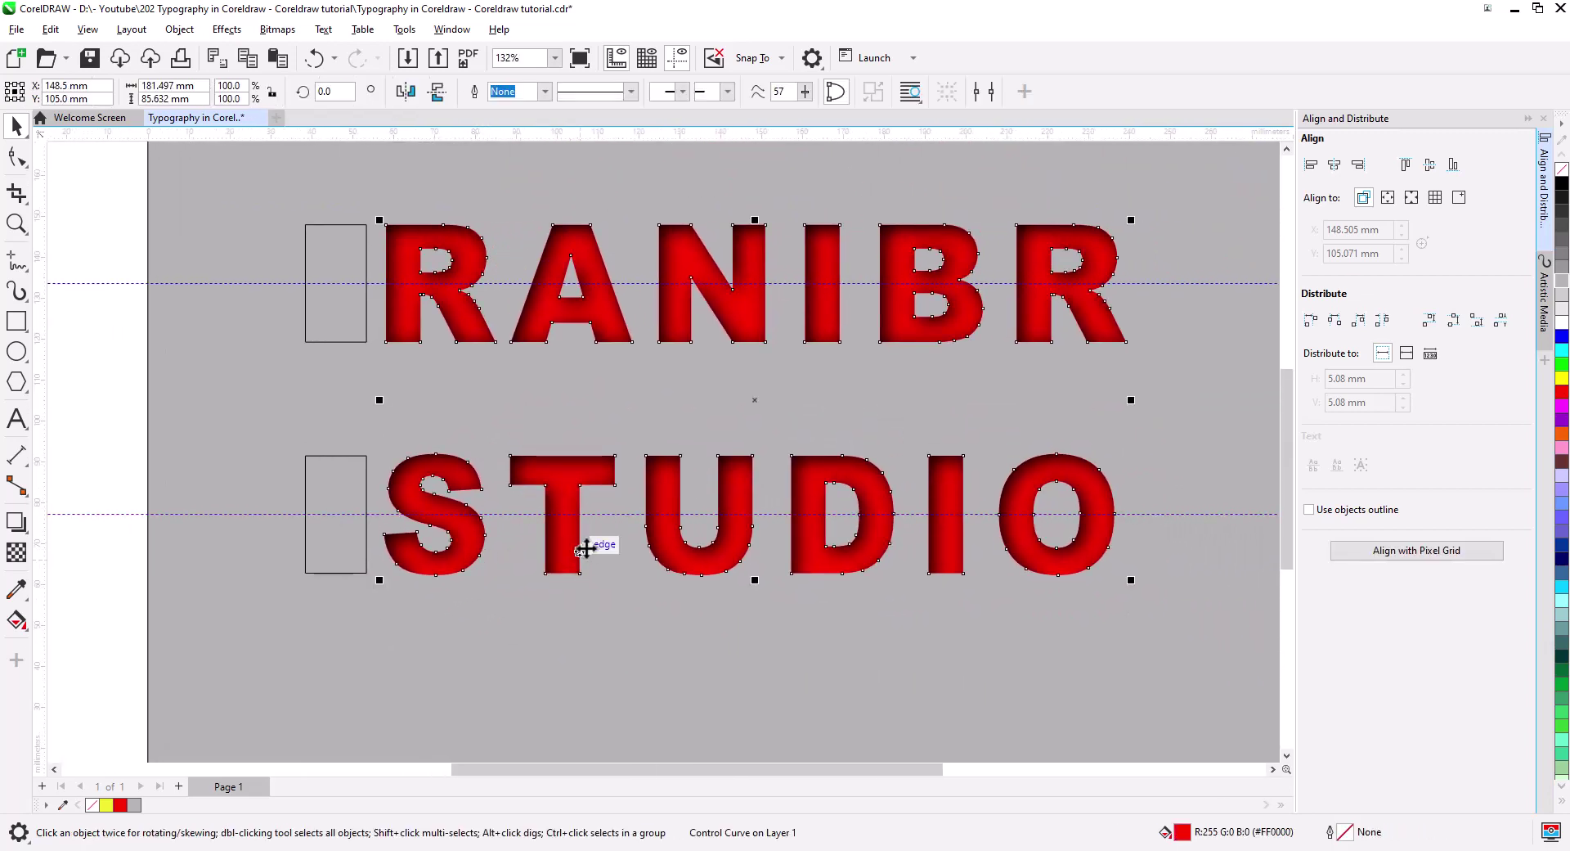
left_click(1561, 378)
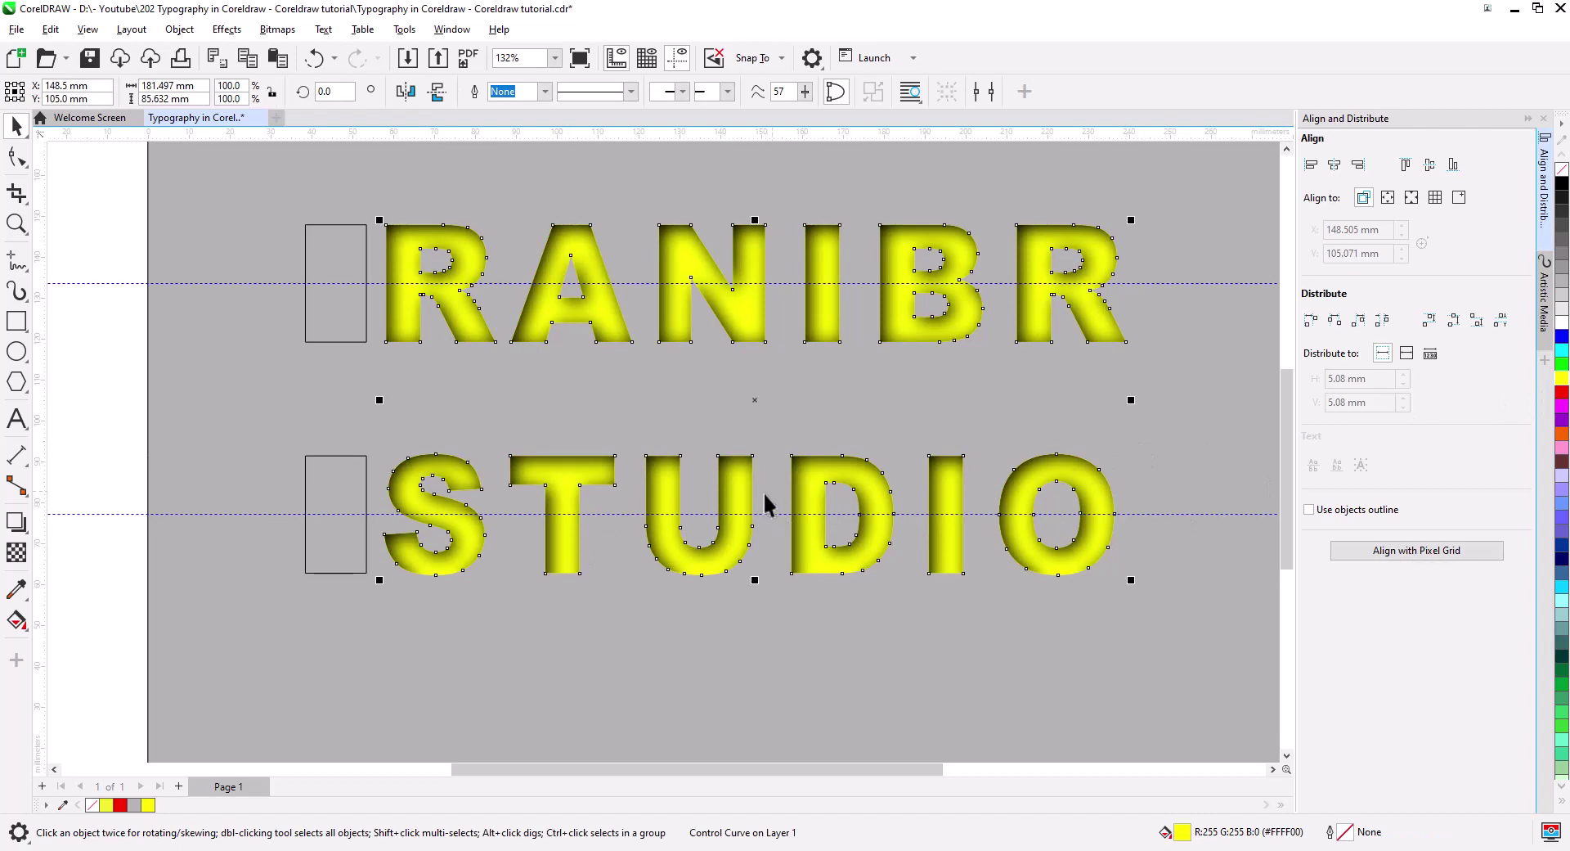
left_click(111, 399)
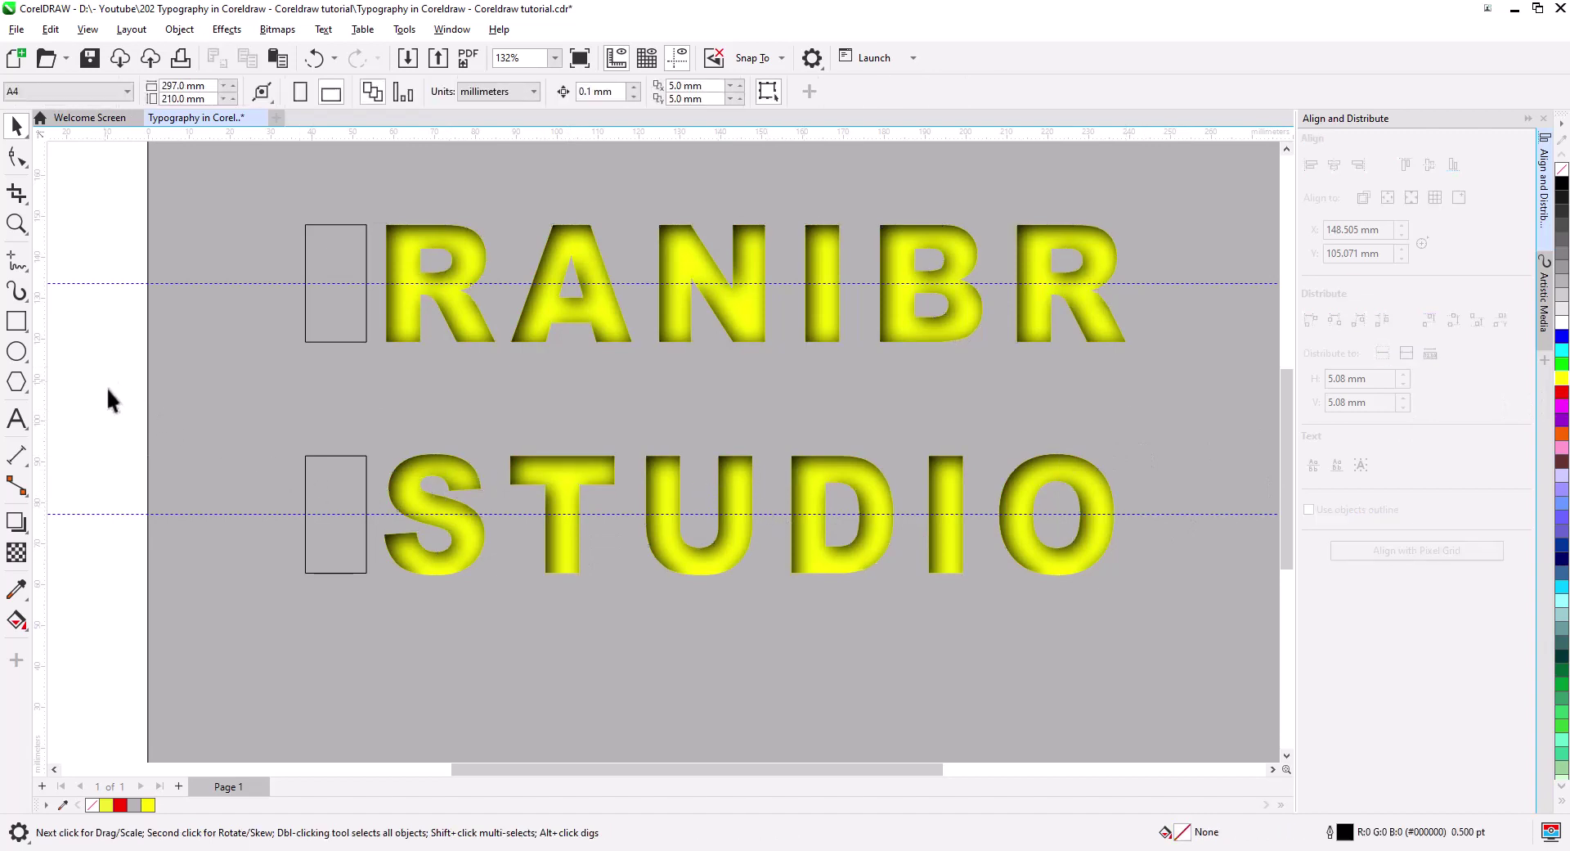
left_click(395, 493)
Step: Reset the inner shadow direction toward the lower right and shorten its offset slightly
left_click(16, 521)
left_click_drag(755, 400, 922, 578)
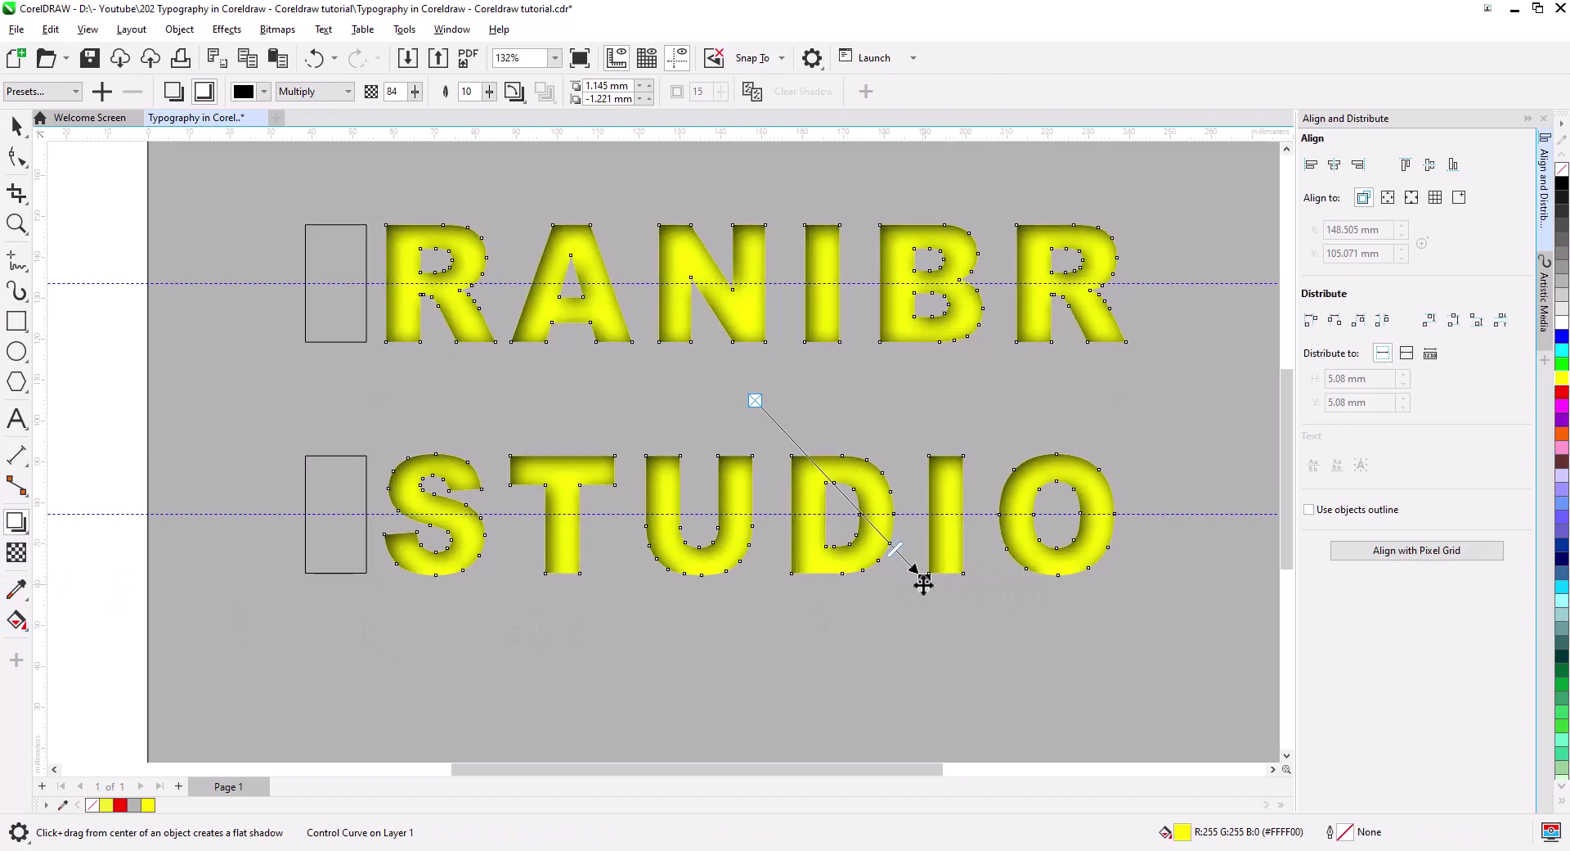
scroll(924, 580, "up", 1)
scroll(925, 579, "up", 1)
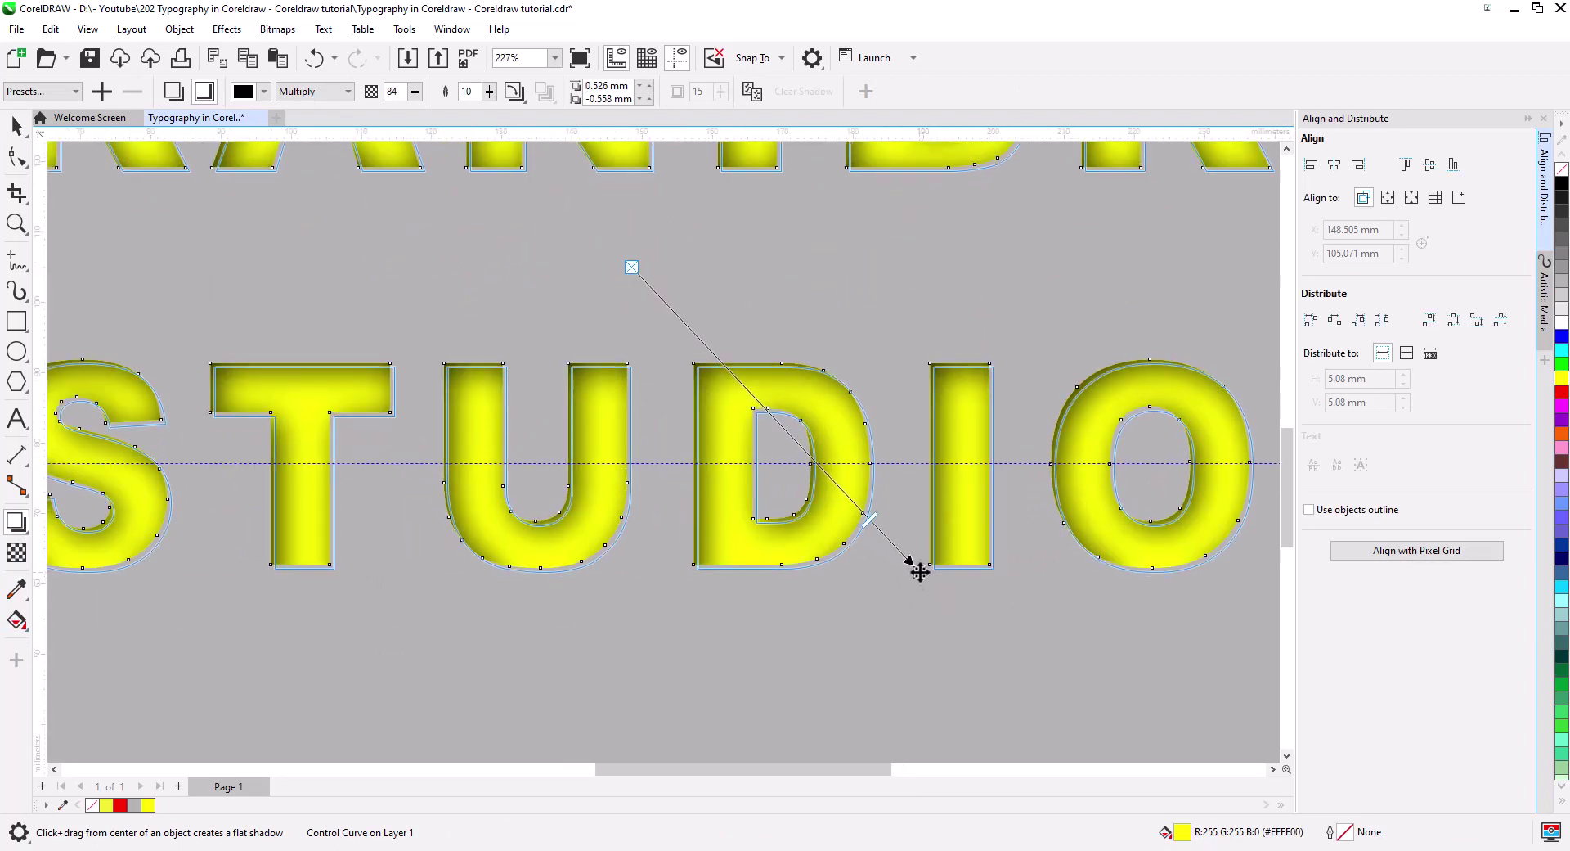
left_click_drag(924, 580, 924, 580)
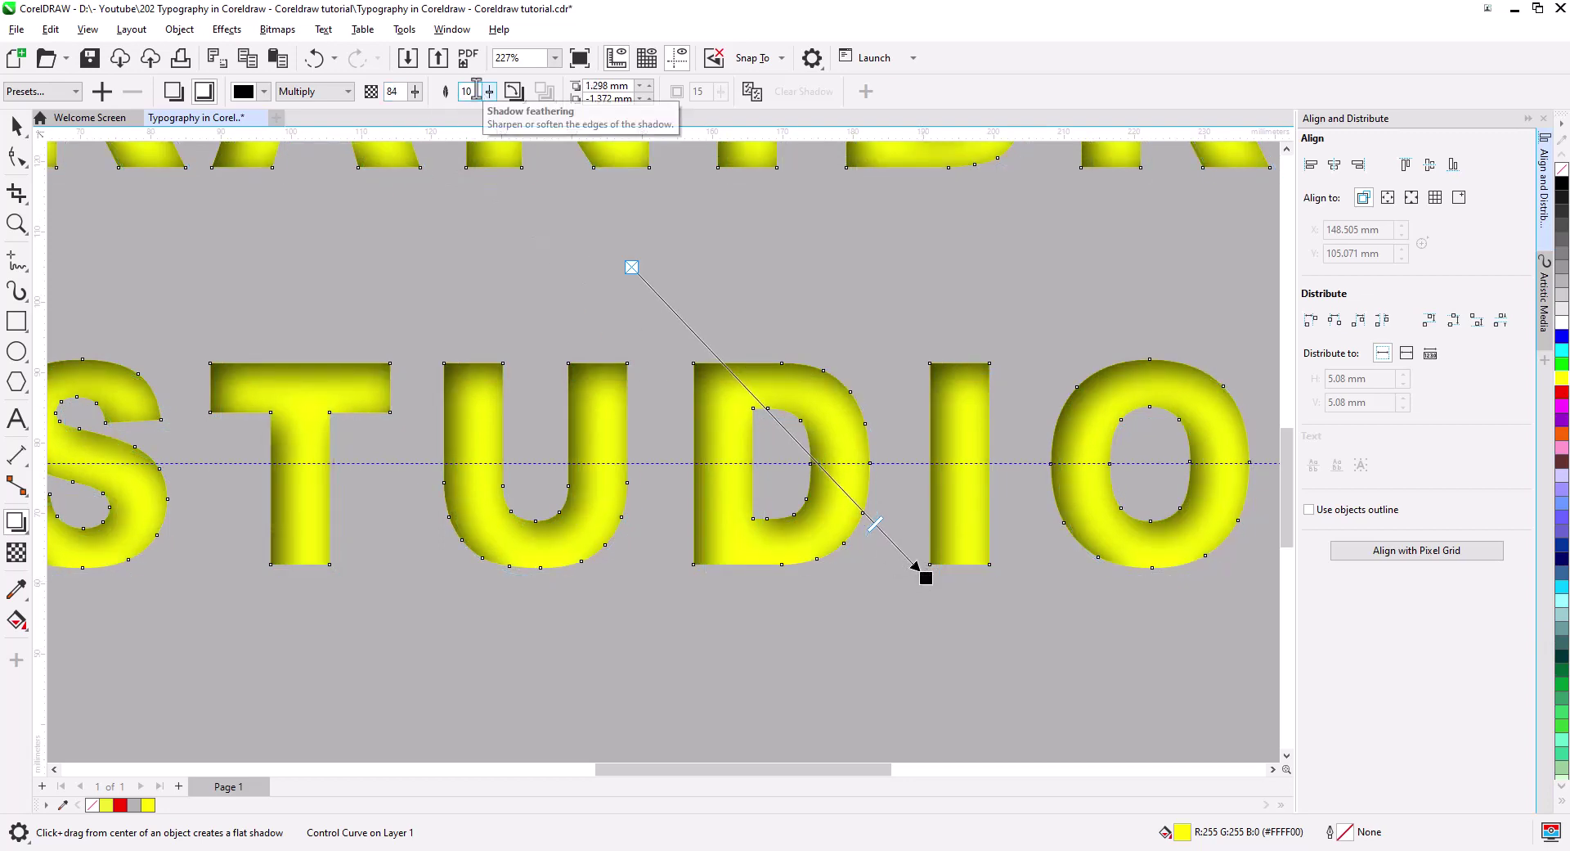
Step: Lower the inner shadow feathering to 8, then to 5
double_click(477, 91)
type("8")
key("Return")
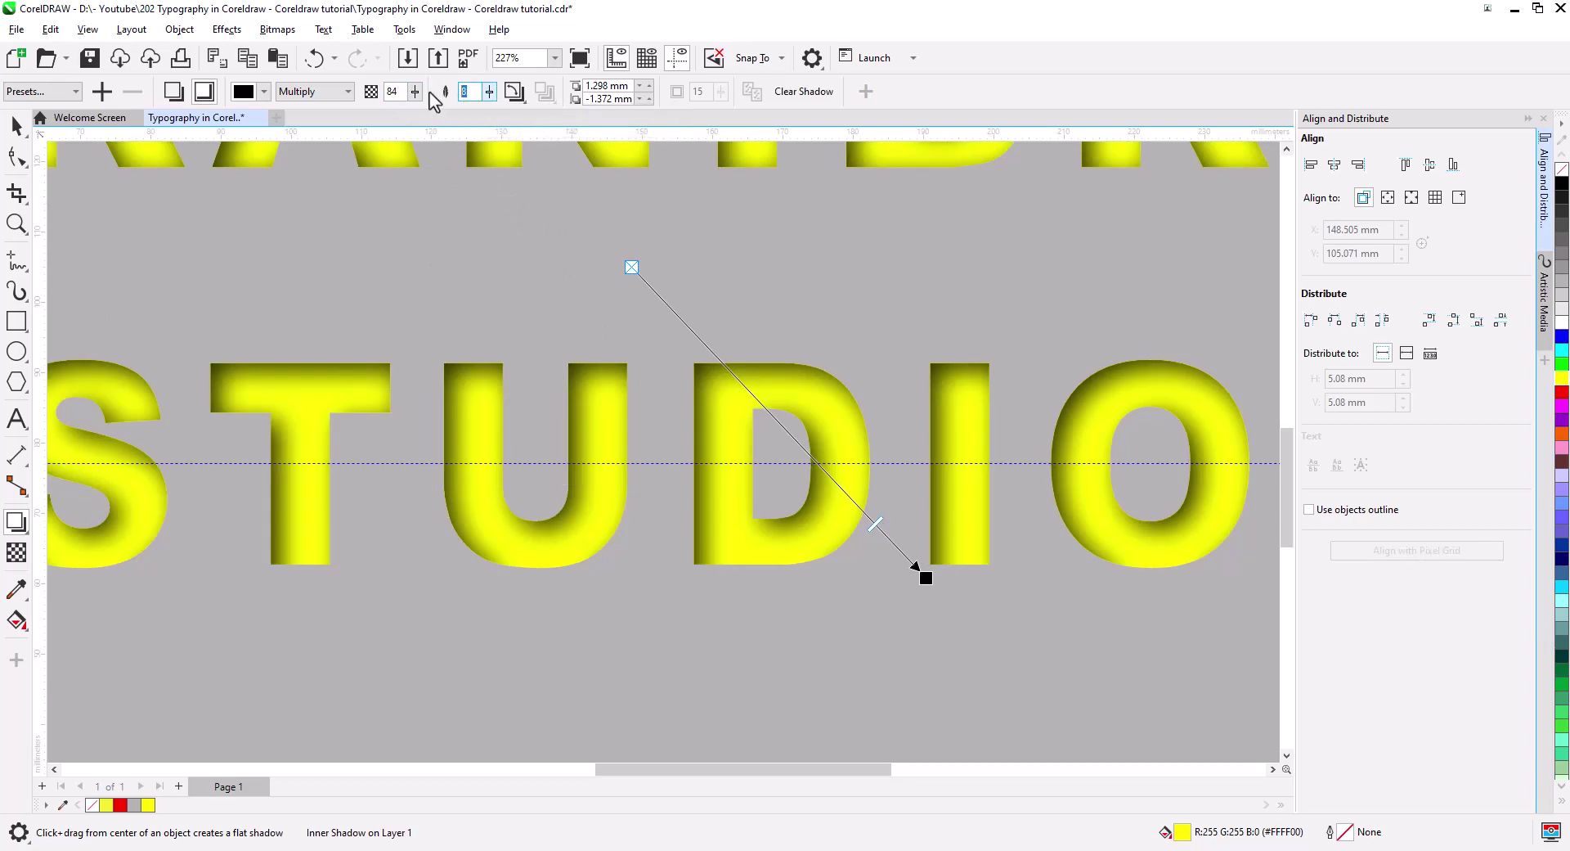
type("5")
key("Return")
scroll(665, 326, "down", 1)
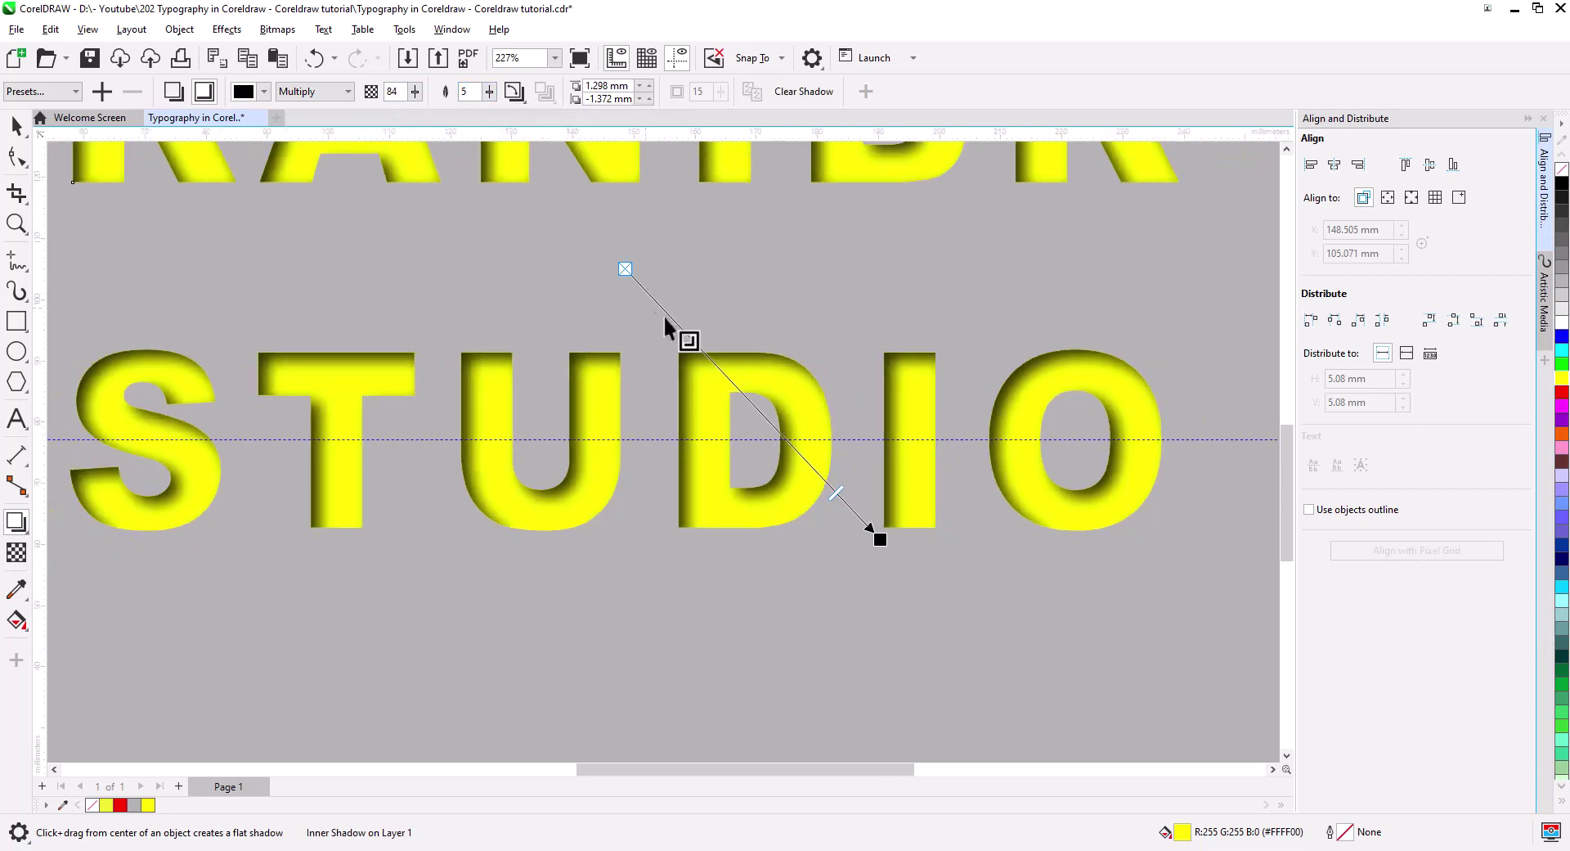
scroll(695, 375, "down", 2)
scroll(677, 354, "down", 1)
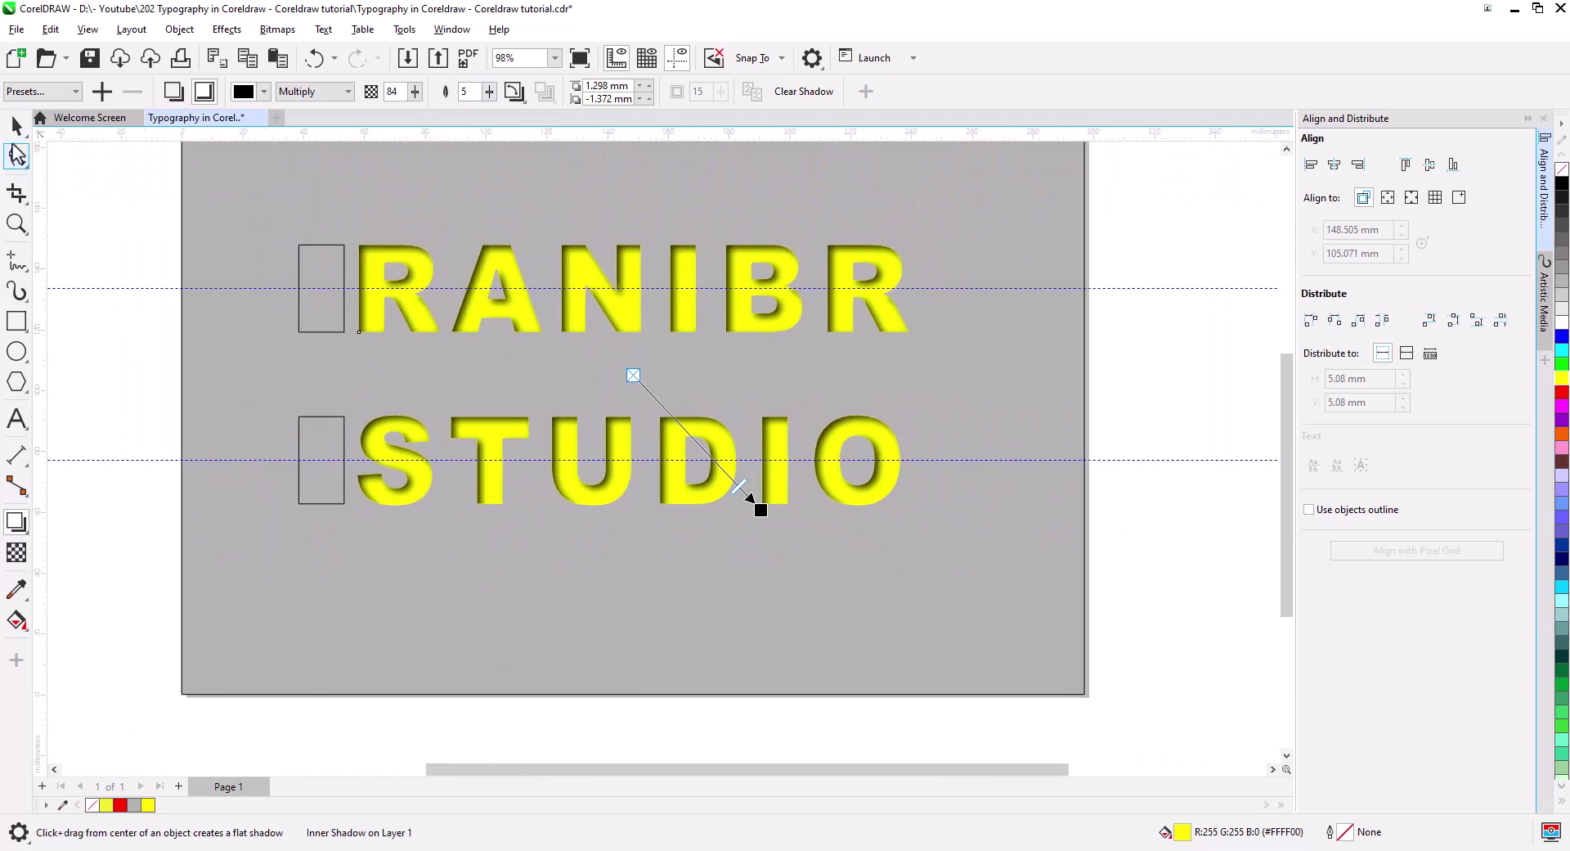
left_click(17, 125)
left_click(292, 354)
Step: Lay the black text copy exactly over the yellow letters and break it into two lines
scroll(203, 457, "down", 1)
left_click_drag(203, 457, 940, 360)
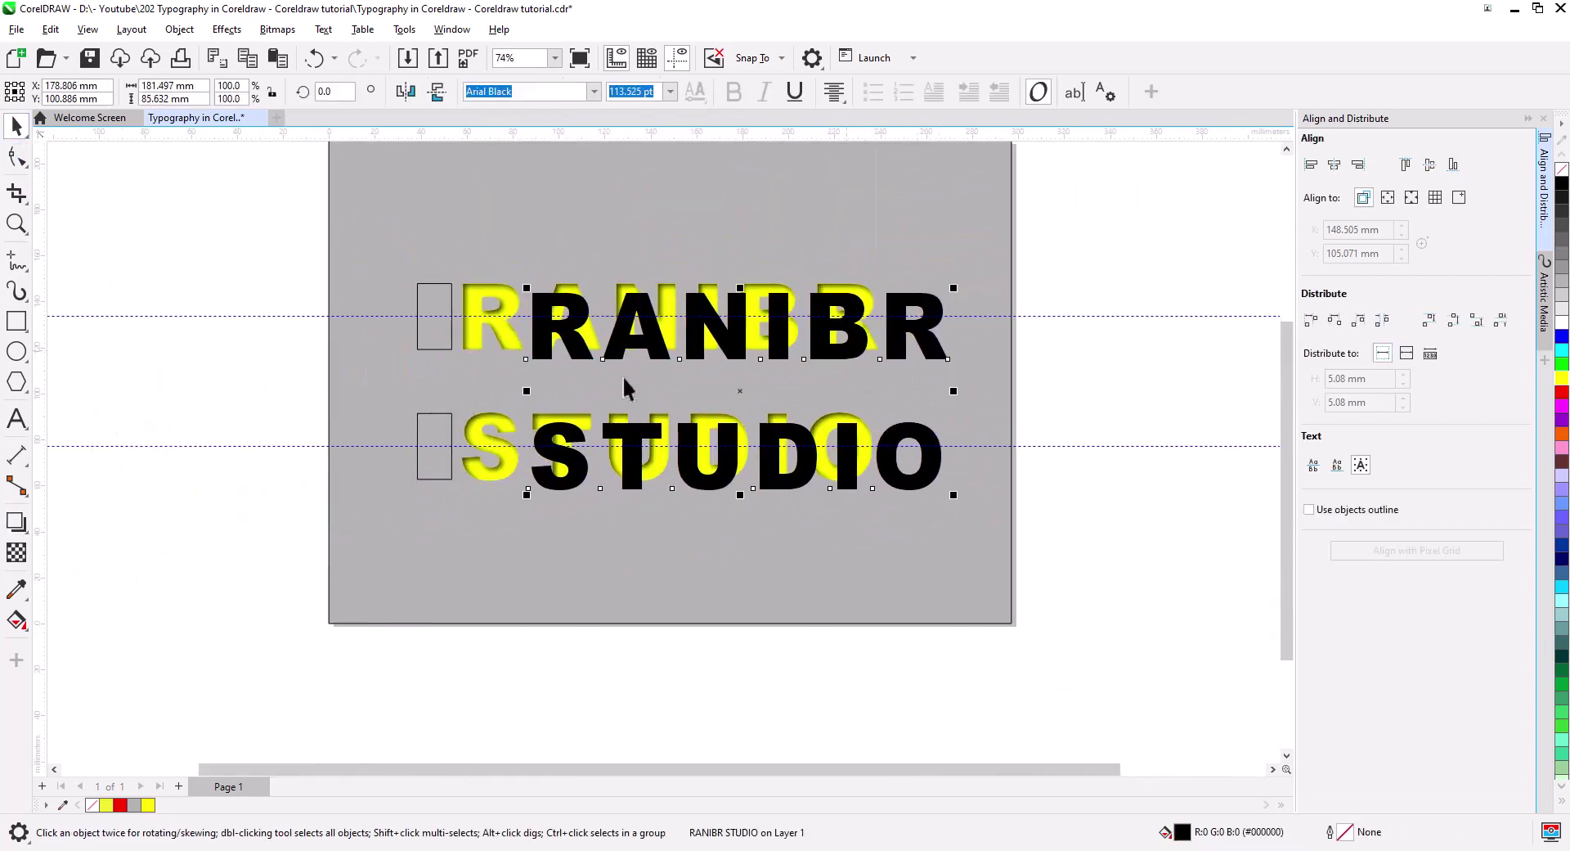
scroll(497, 332, "up", 1)
scroll(529, 374, "up", 3)
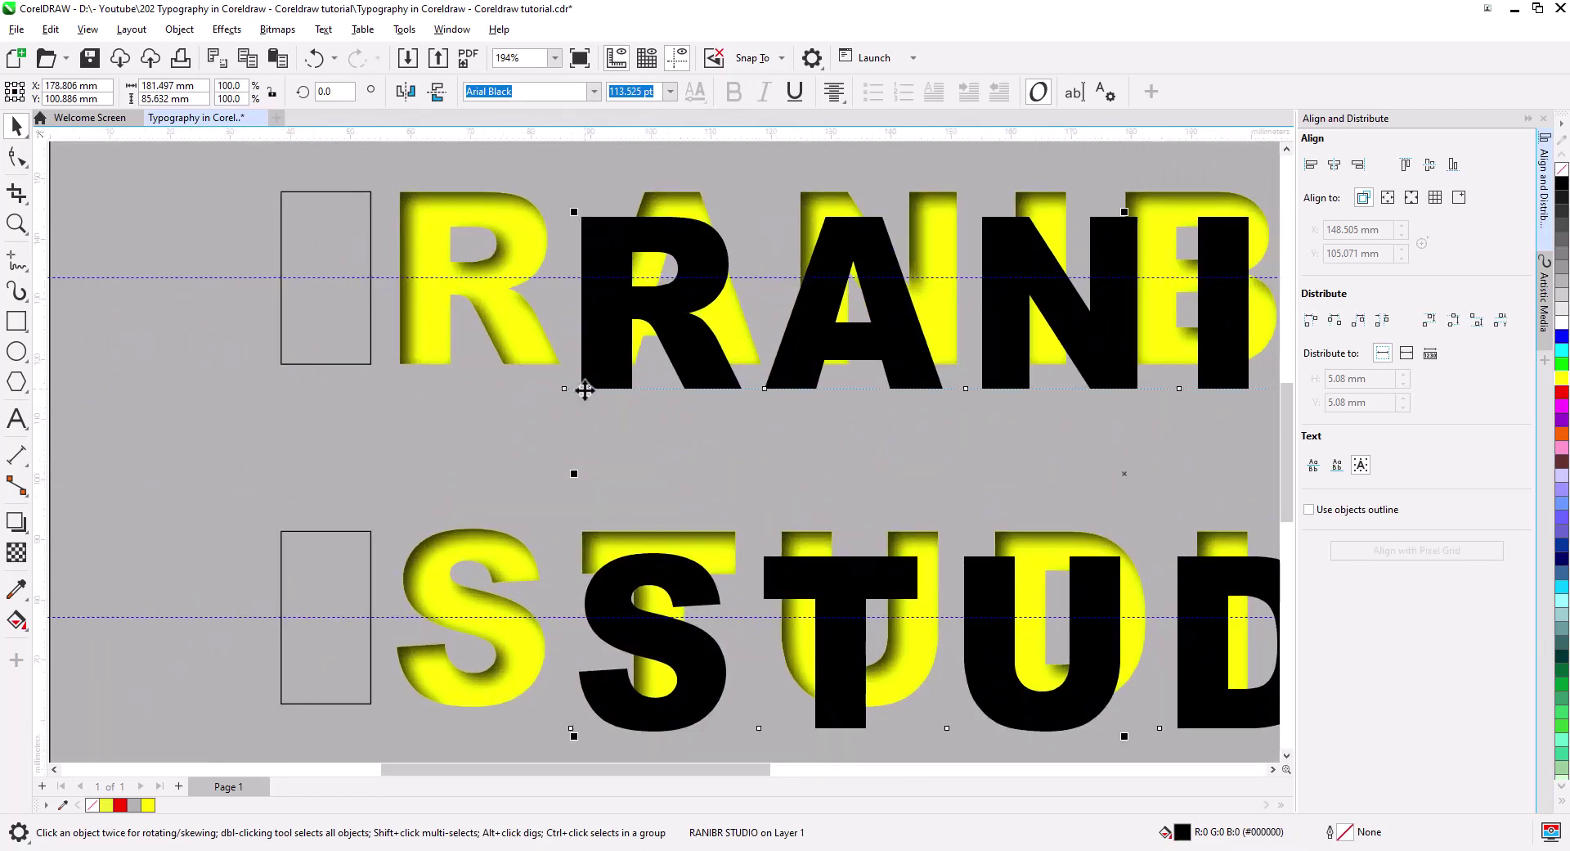
left_click_drag(583, 387, 401, 358)
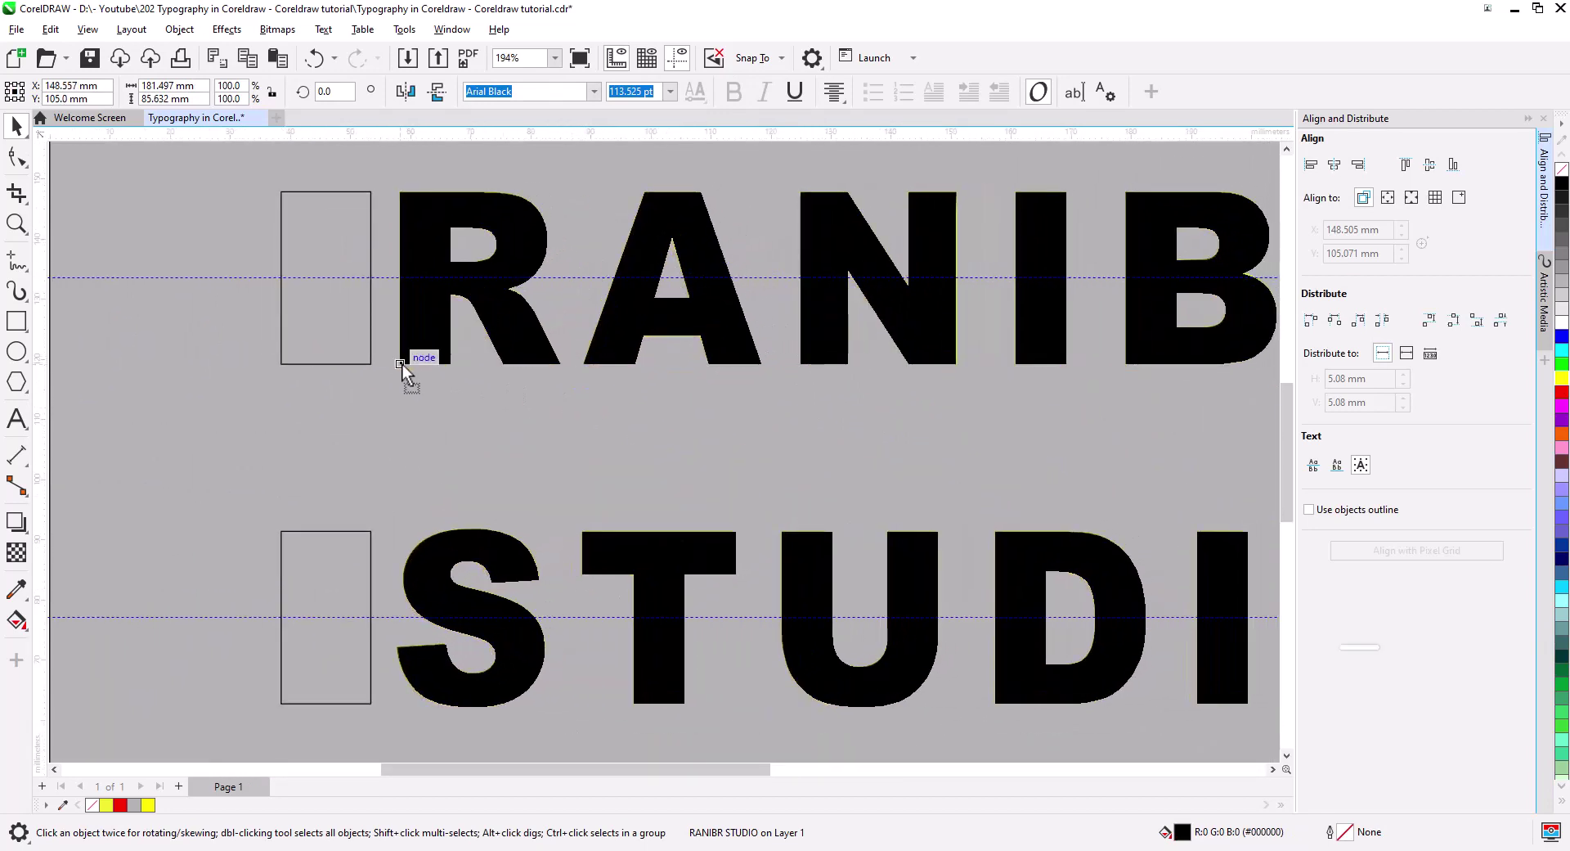
left_click_drag(643, 448, 432, 449)
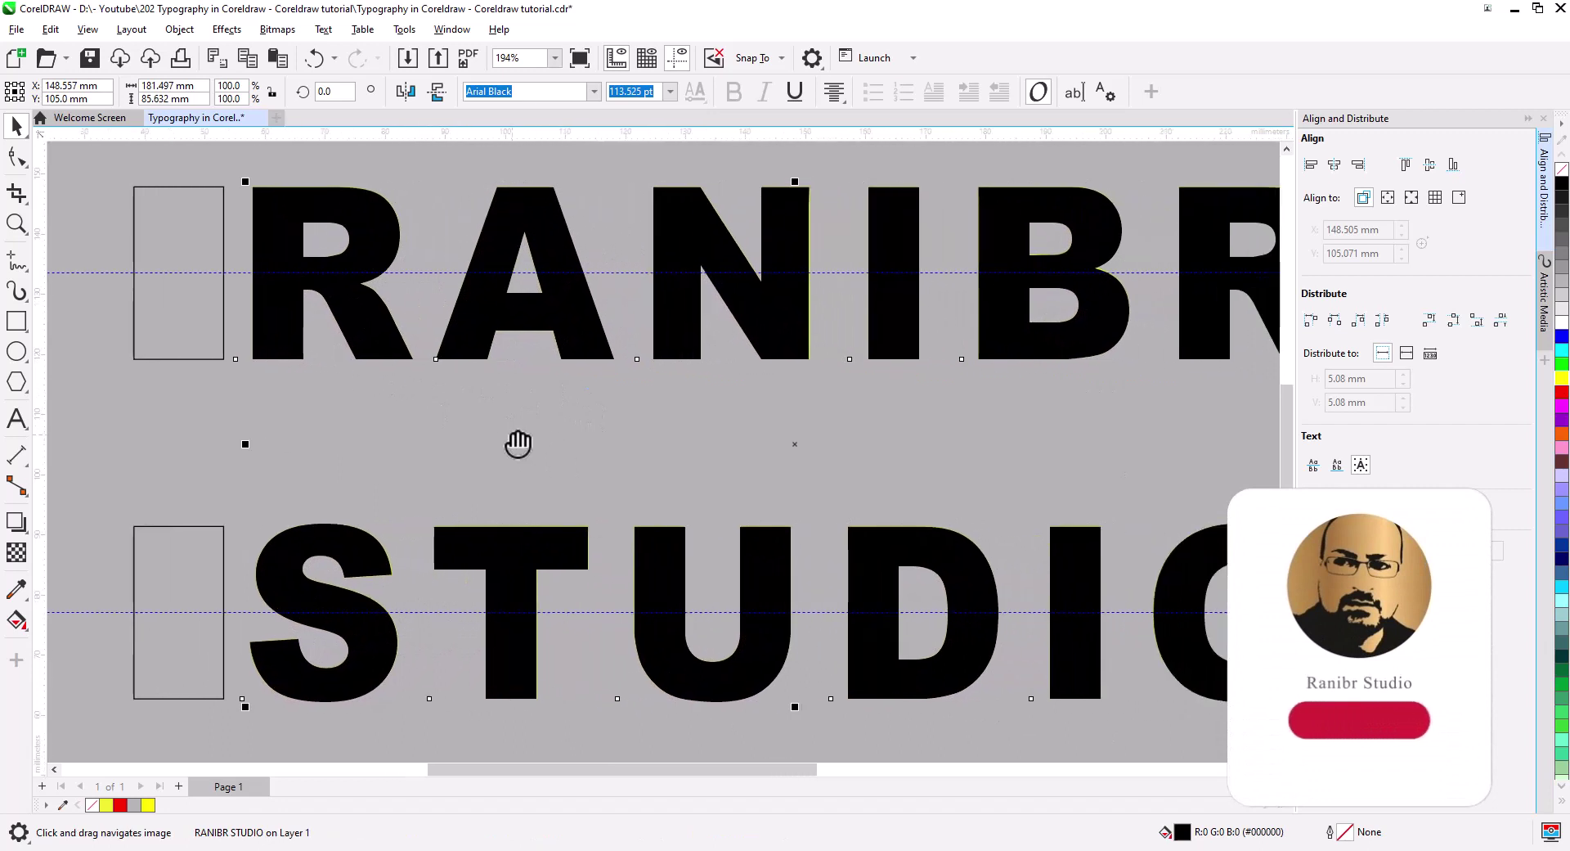
key("ctrl+k")
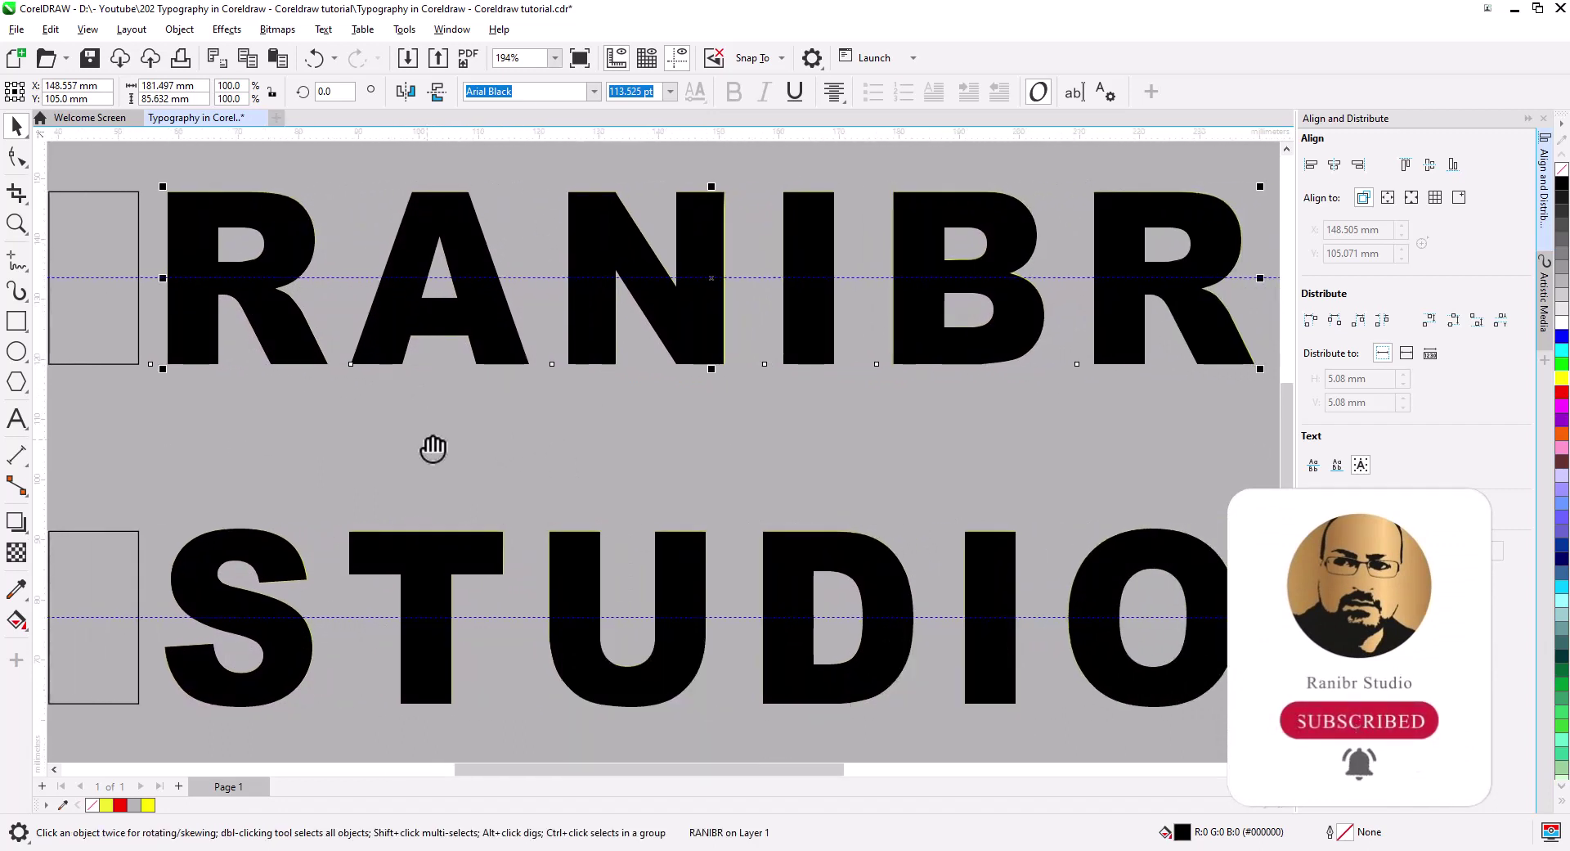
Step: Split the black RANIBR and STUDIO lines into individual letters, then select the R
key("ctrl+k")
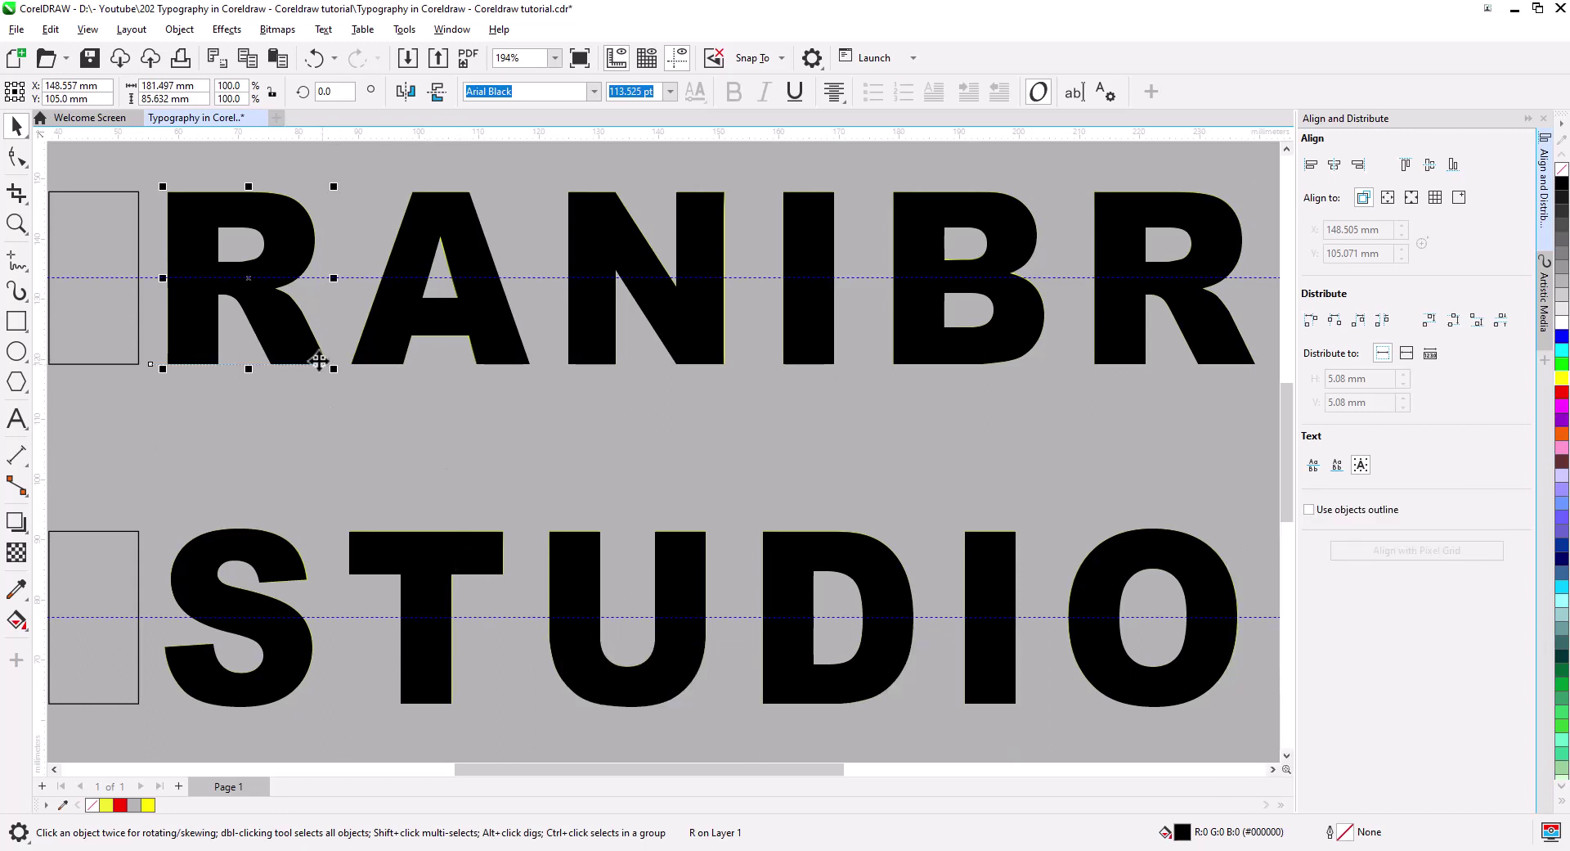
left_click(319, 359)
left_click(288, 358)
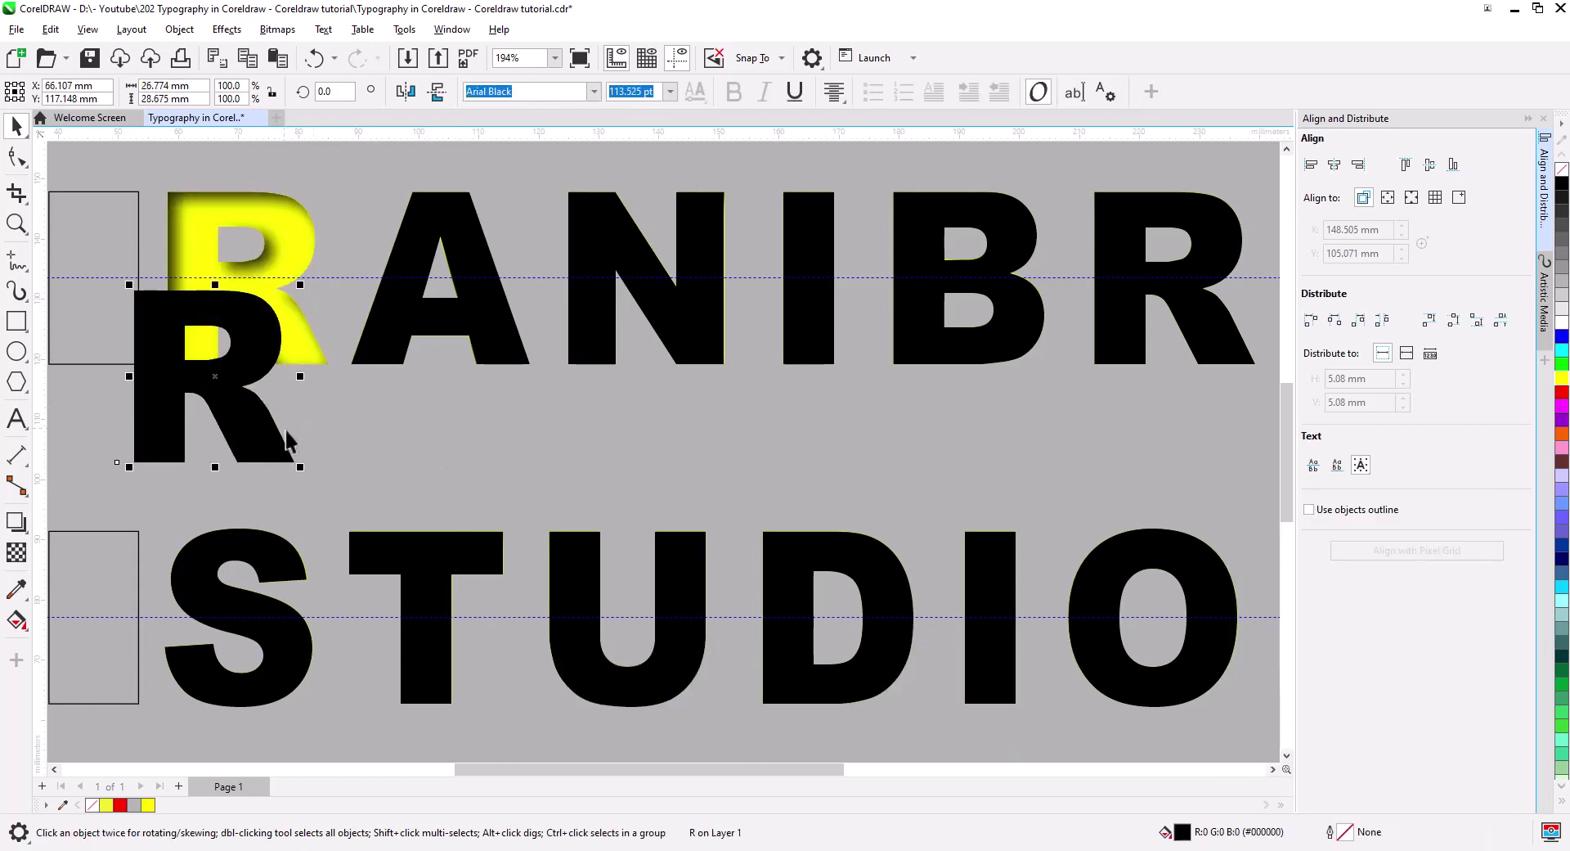
left_click(458, 595)
key("ctrl+k")
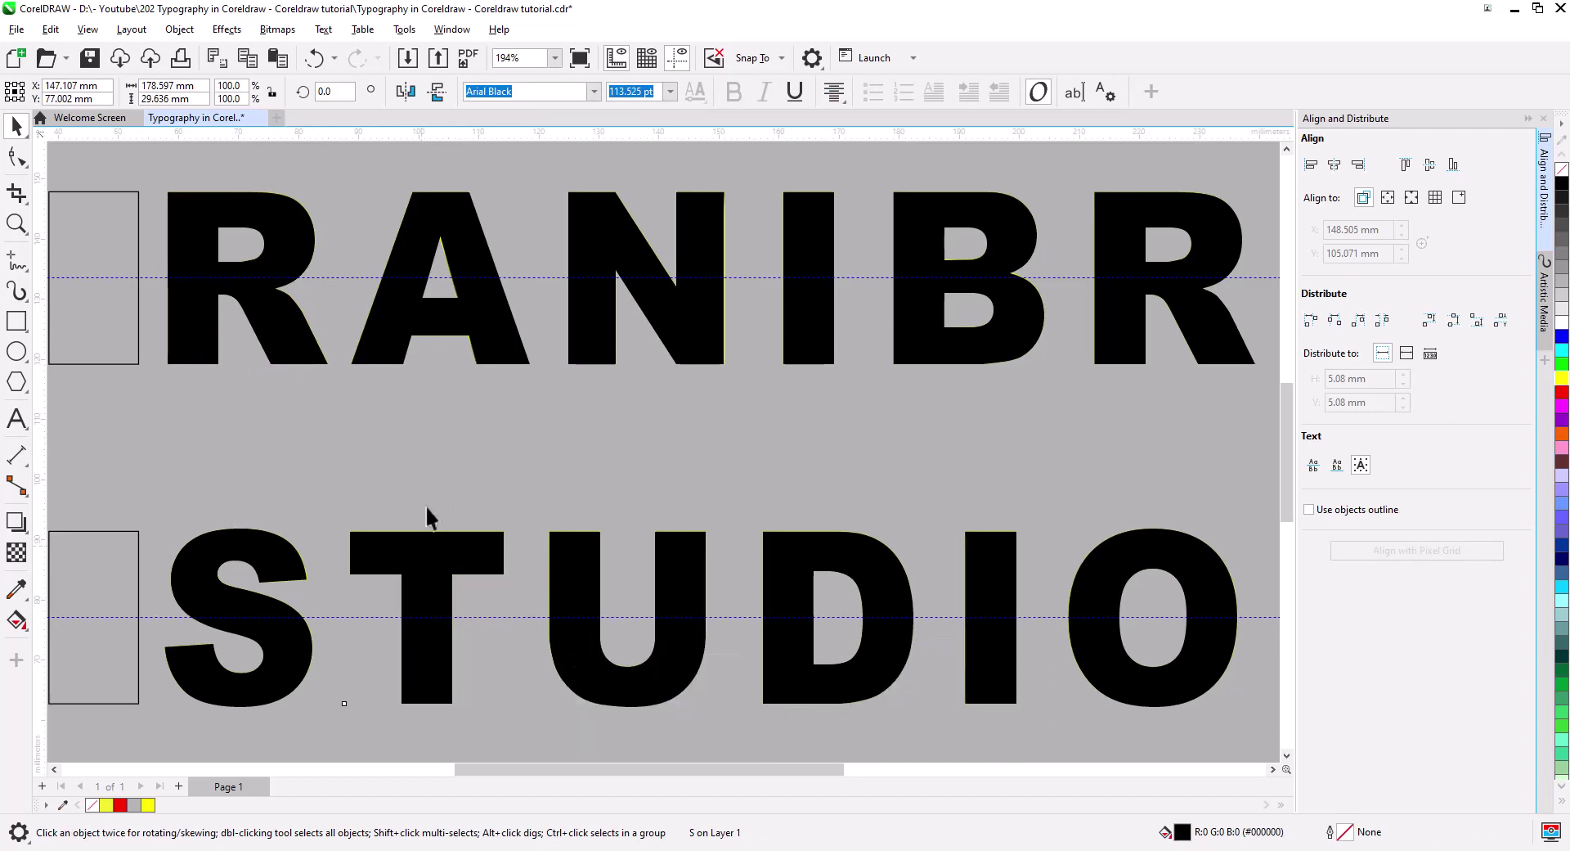
left_click_drag(440, 577, 440, 577)
left_click(288, 342)
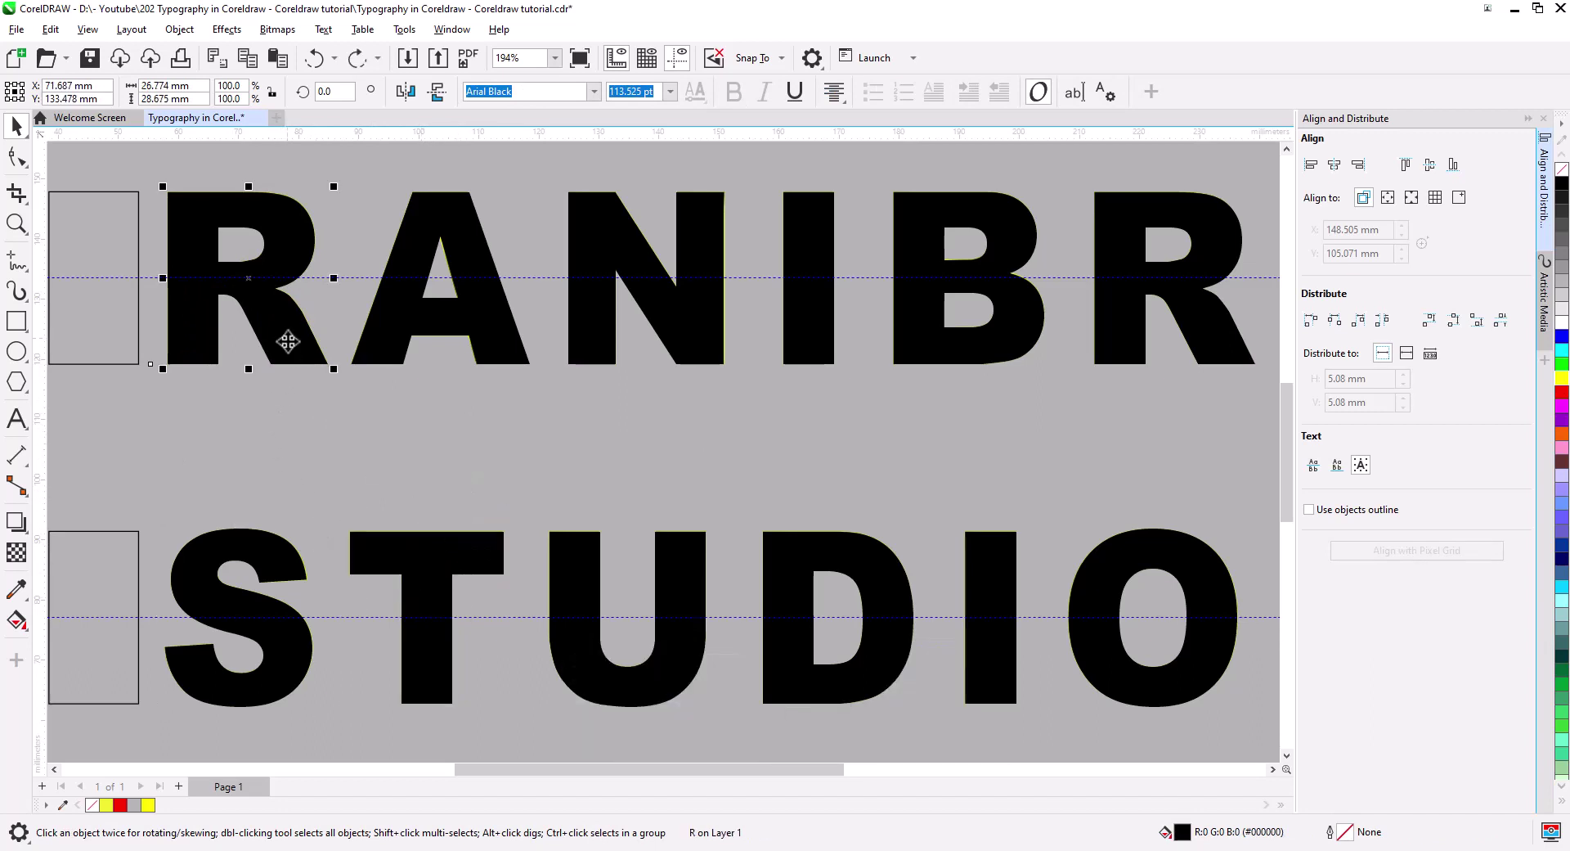
scroll(396, 449, "up", 3)
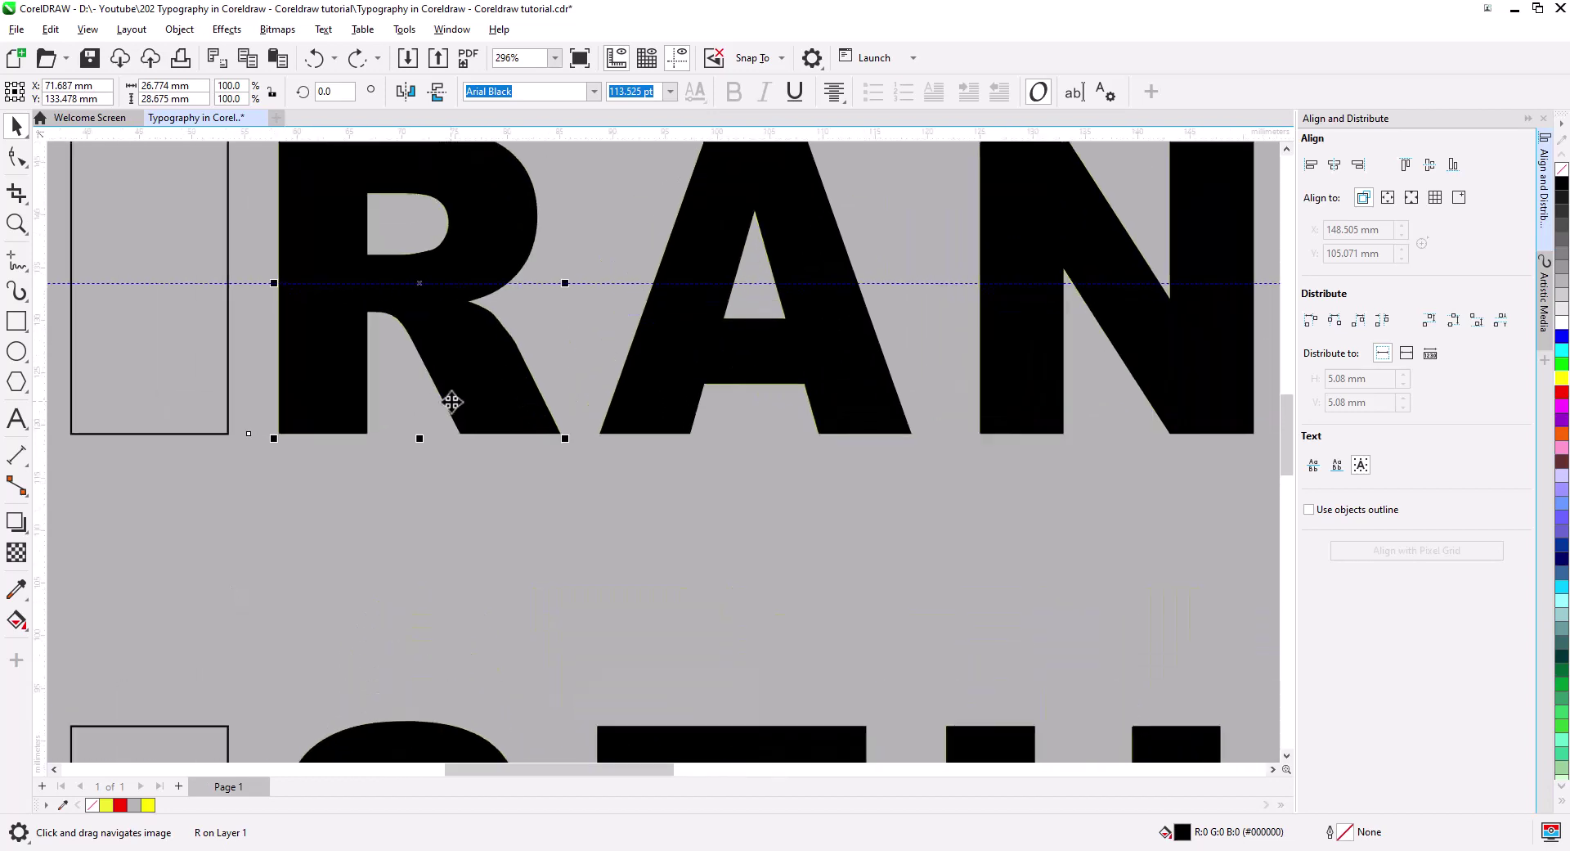
left_click_drag(469, 518, 467, 549)
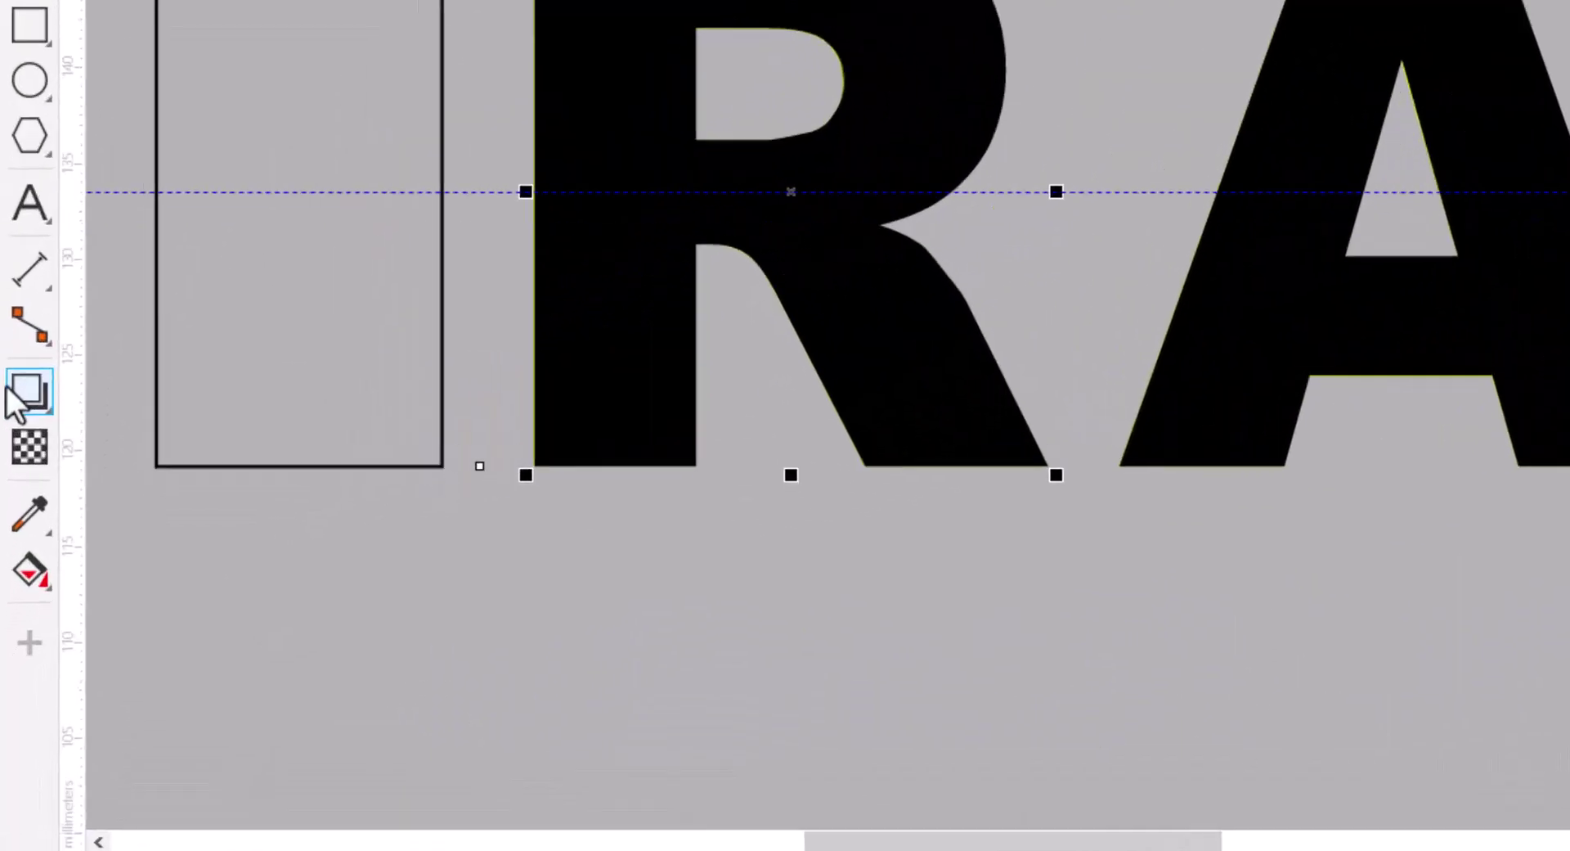
Step: Warp the black R with a single-arc envelope, raising its lower-right corner
left_click(16, 521)
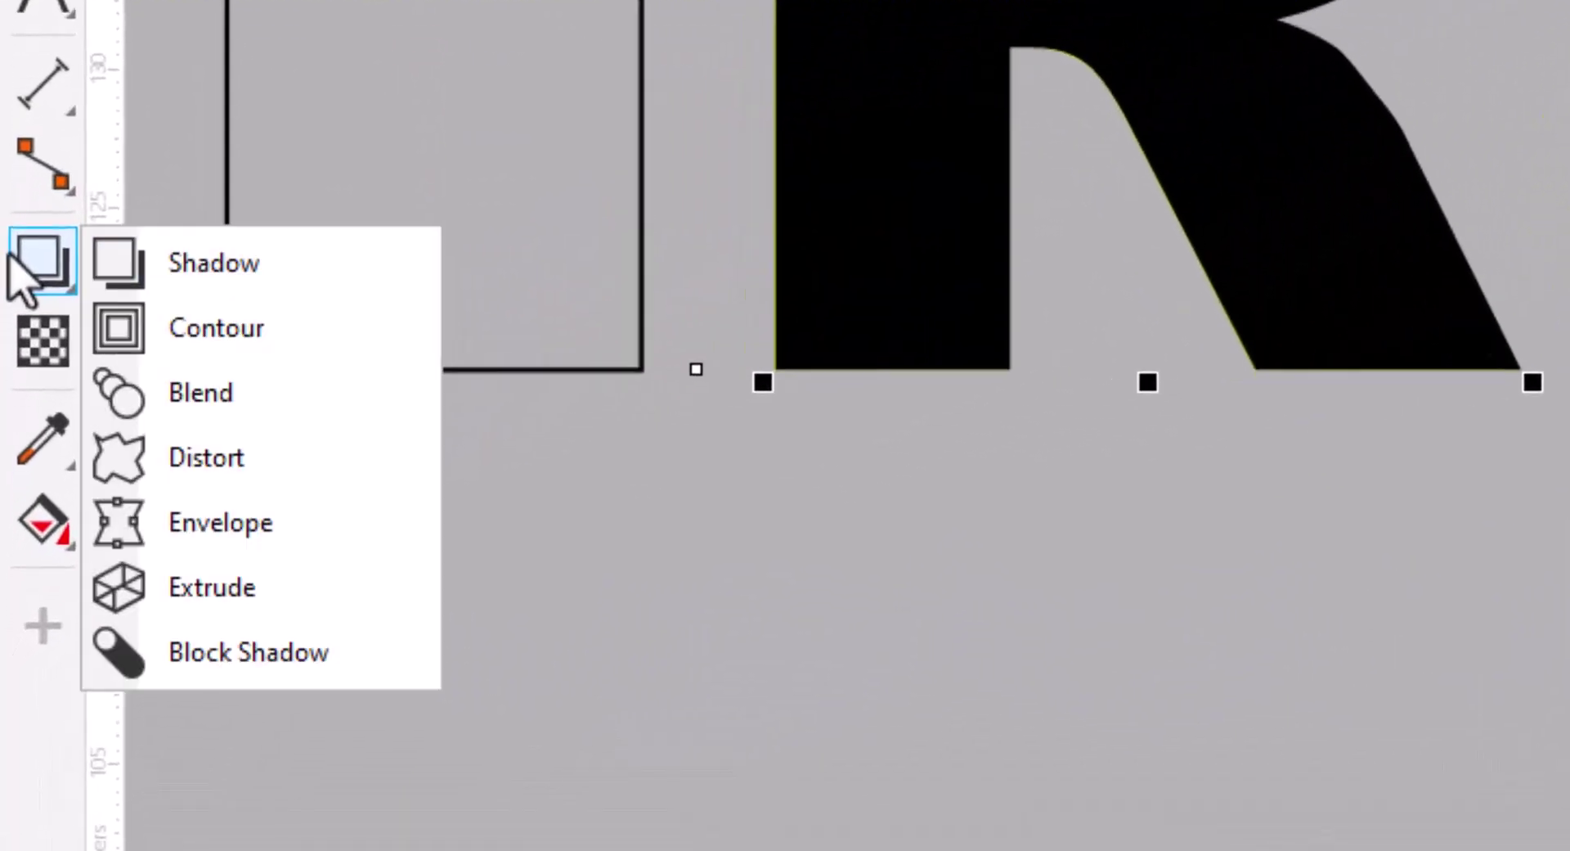
left_click(300, 526)
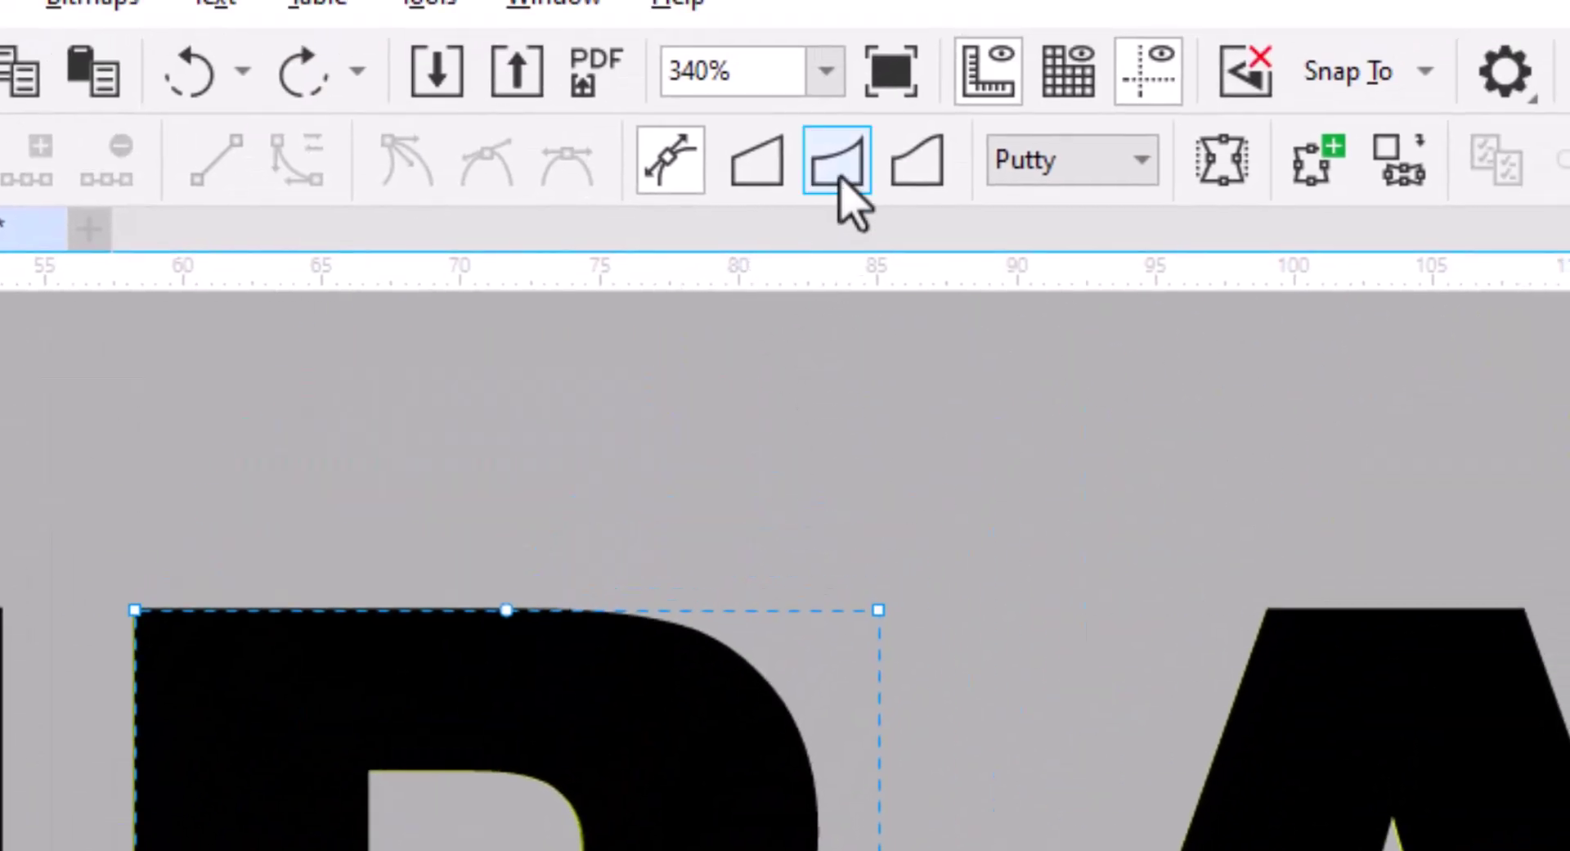
left_click(838, 174)
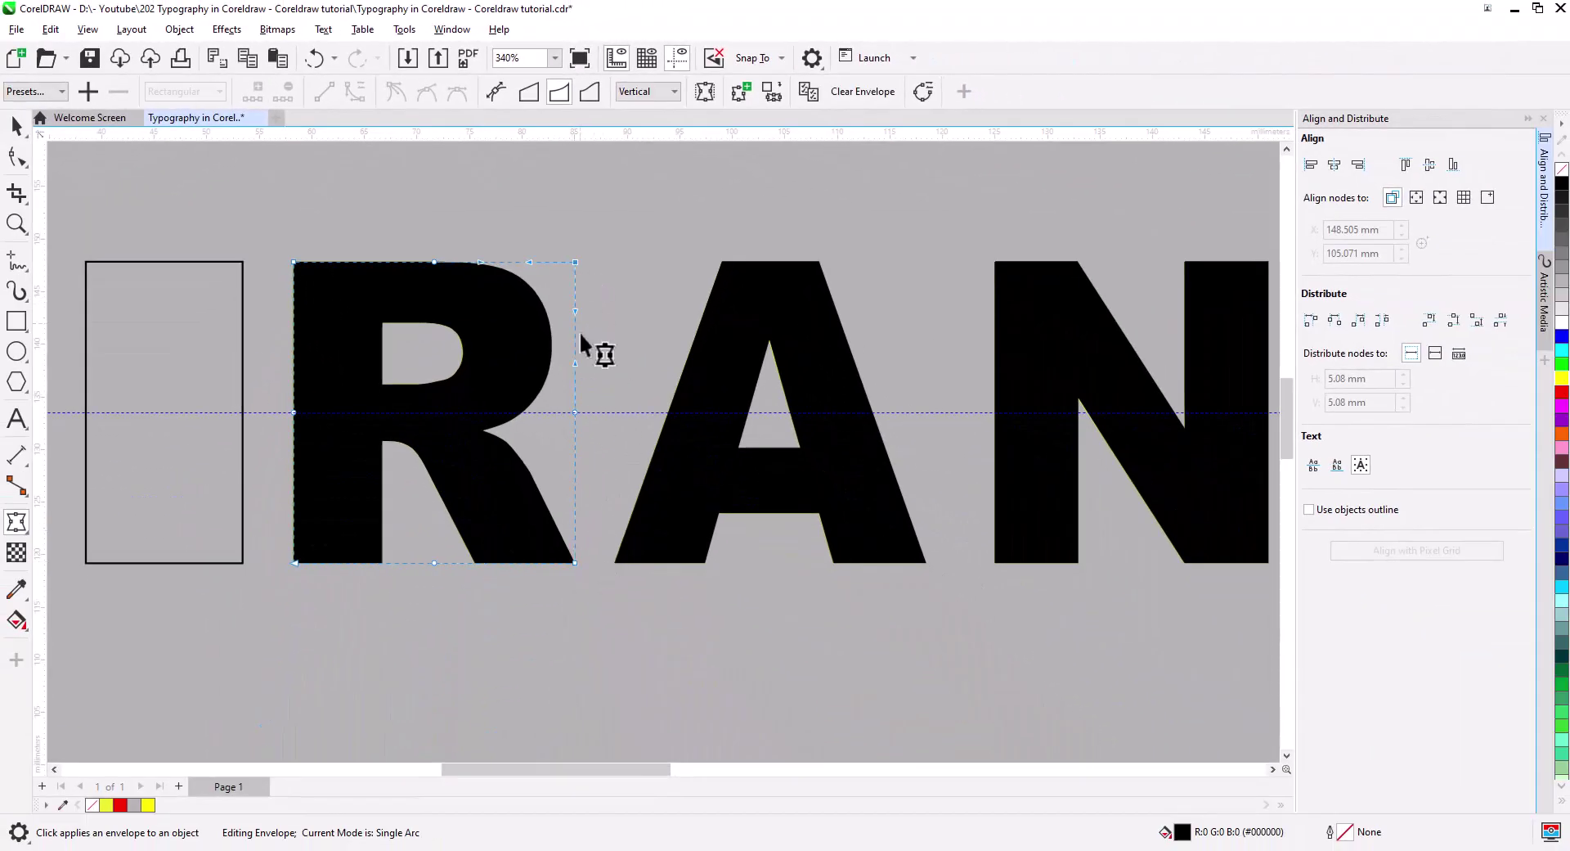
left_click(575, 412)
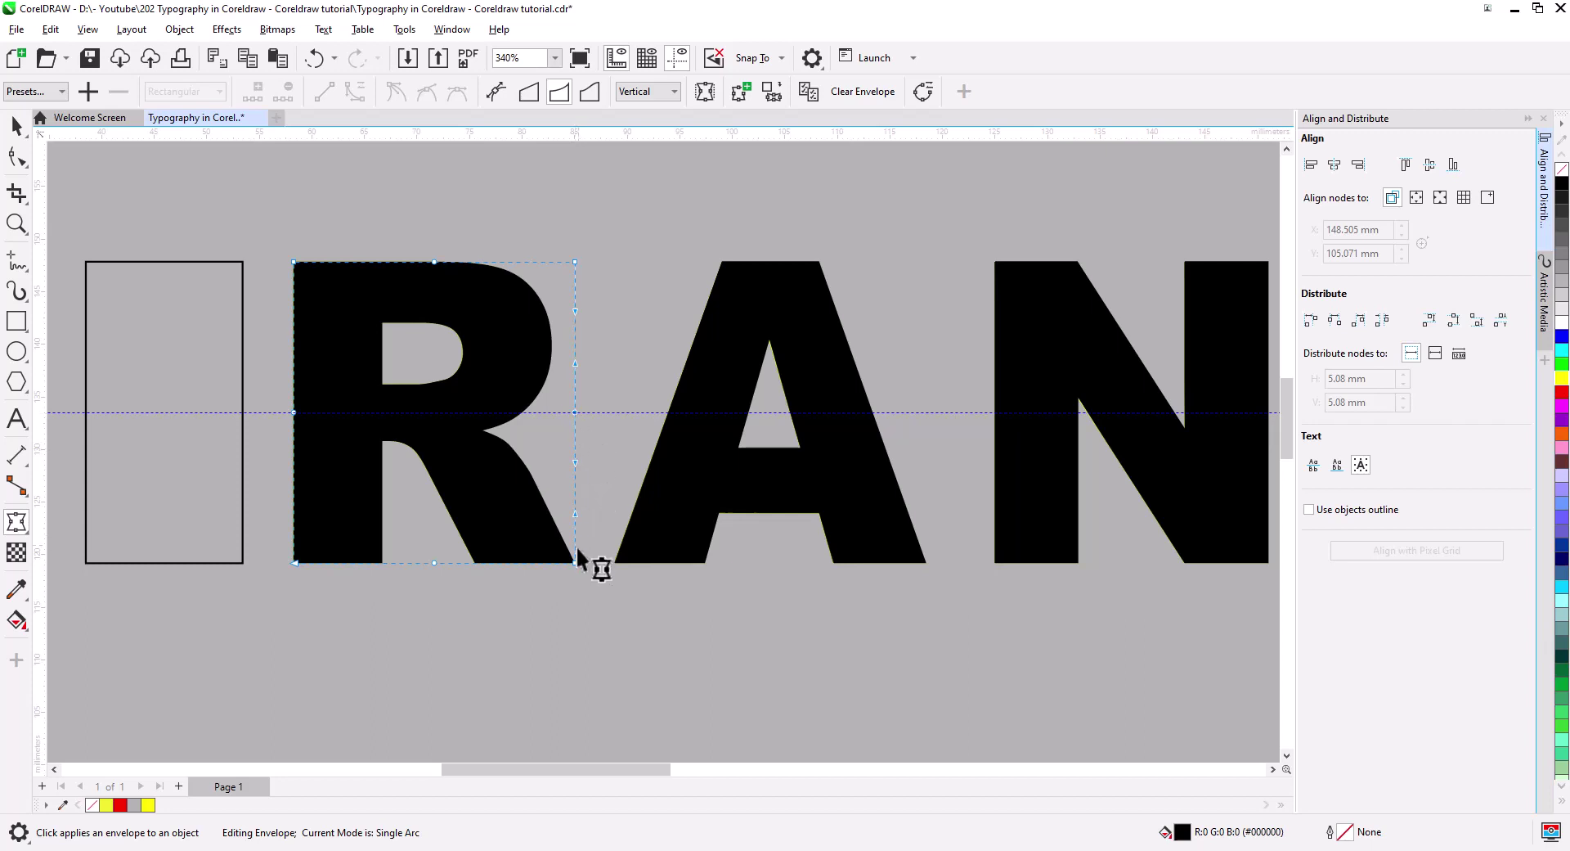
left_click_drag(573, 562, 575, 412)
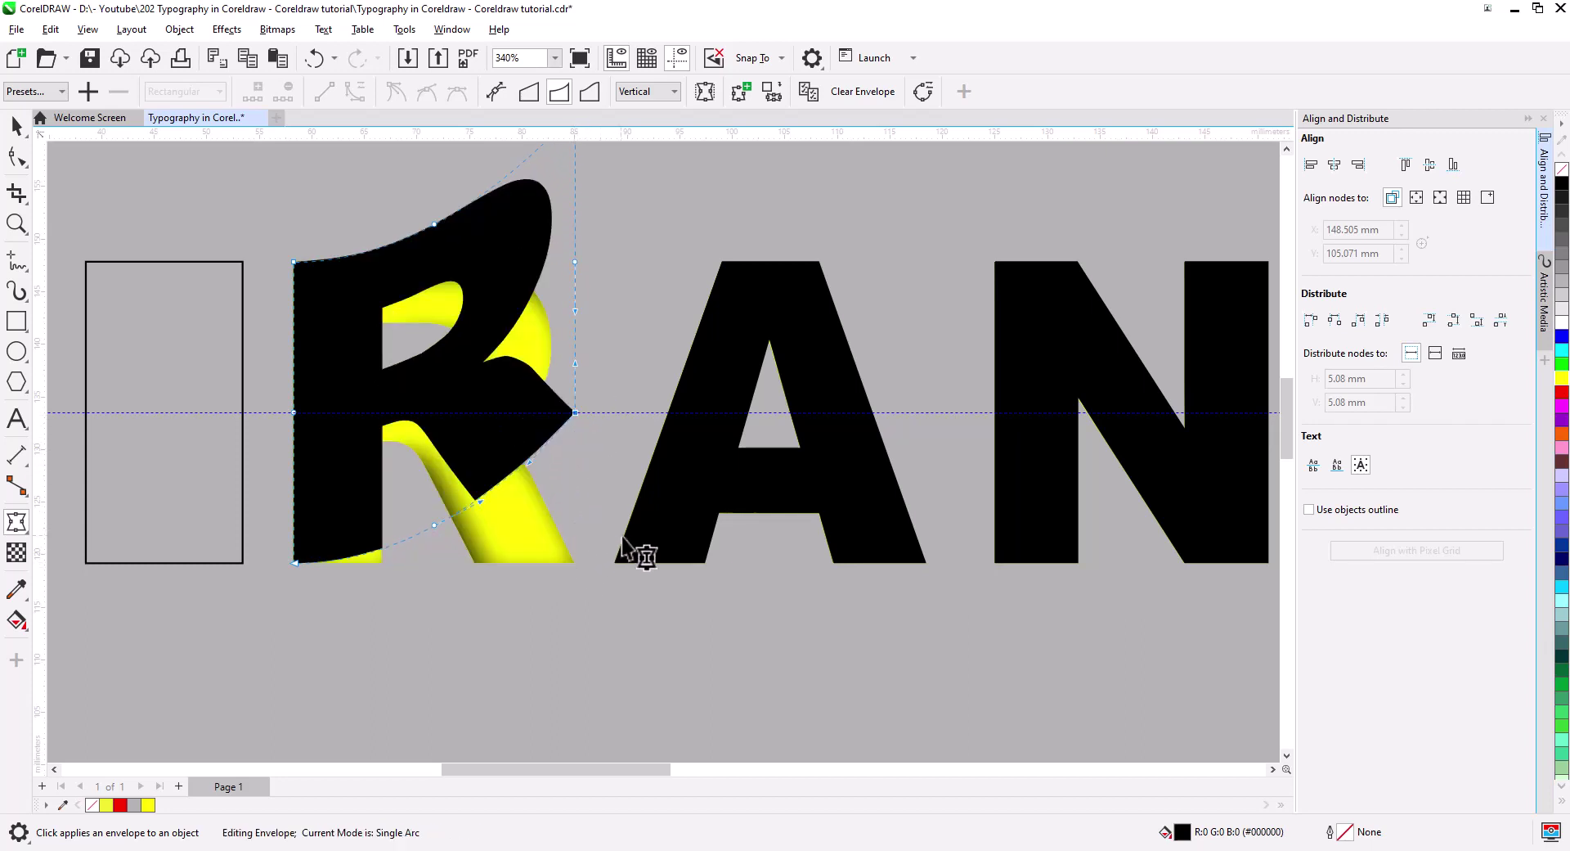
Step: Warp the A and N by raising their lower-right envelope corners toward the guideline
left_click(685, 514)
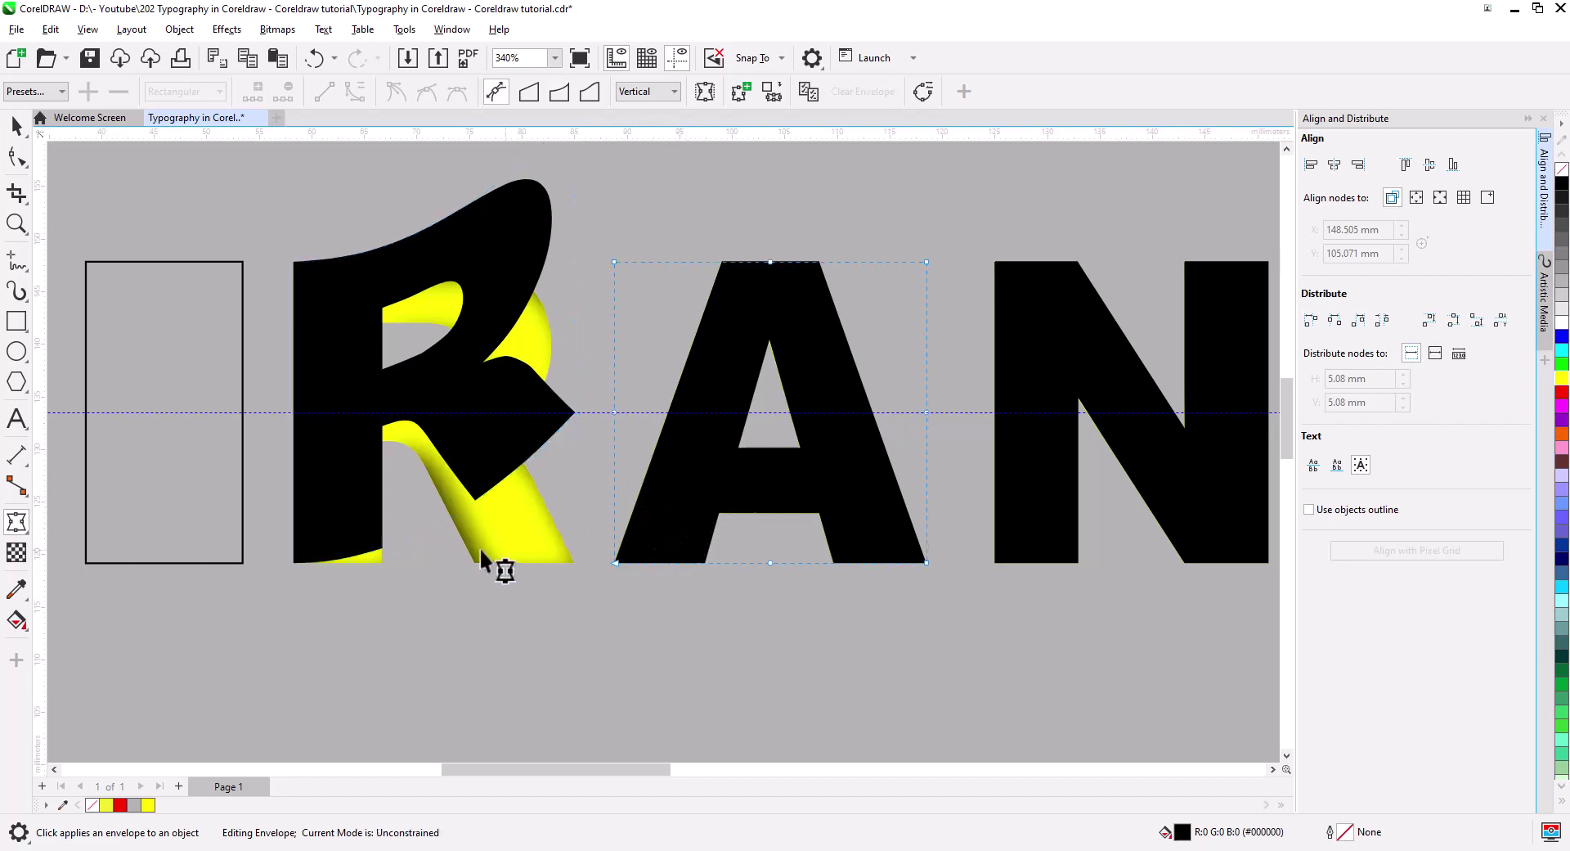
left_click(590, 92)
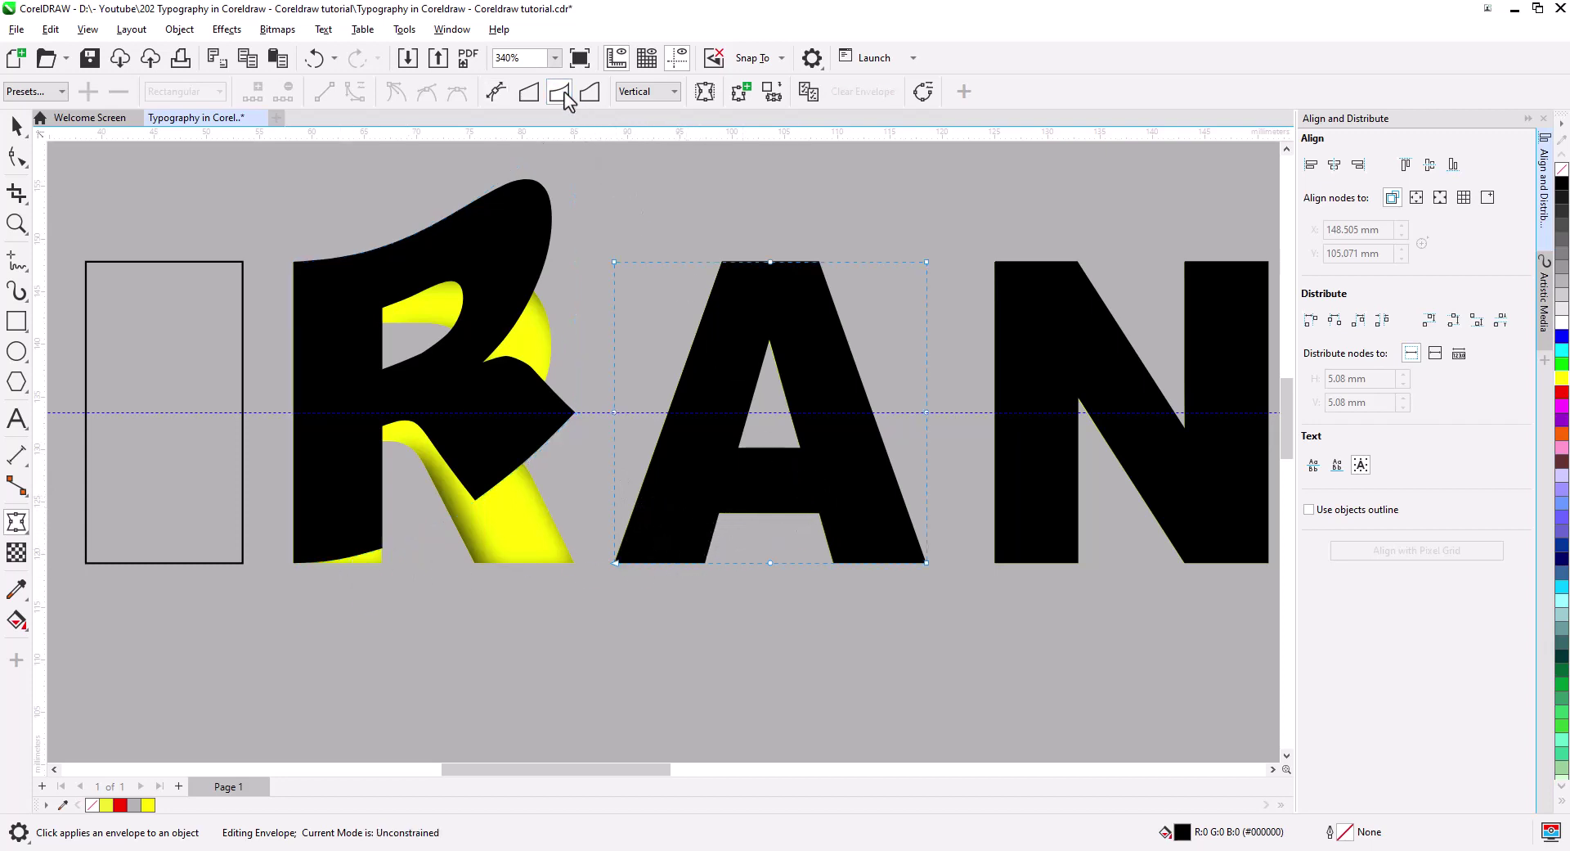
left_click(926, 563)
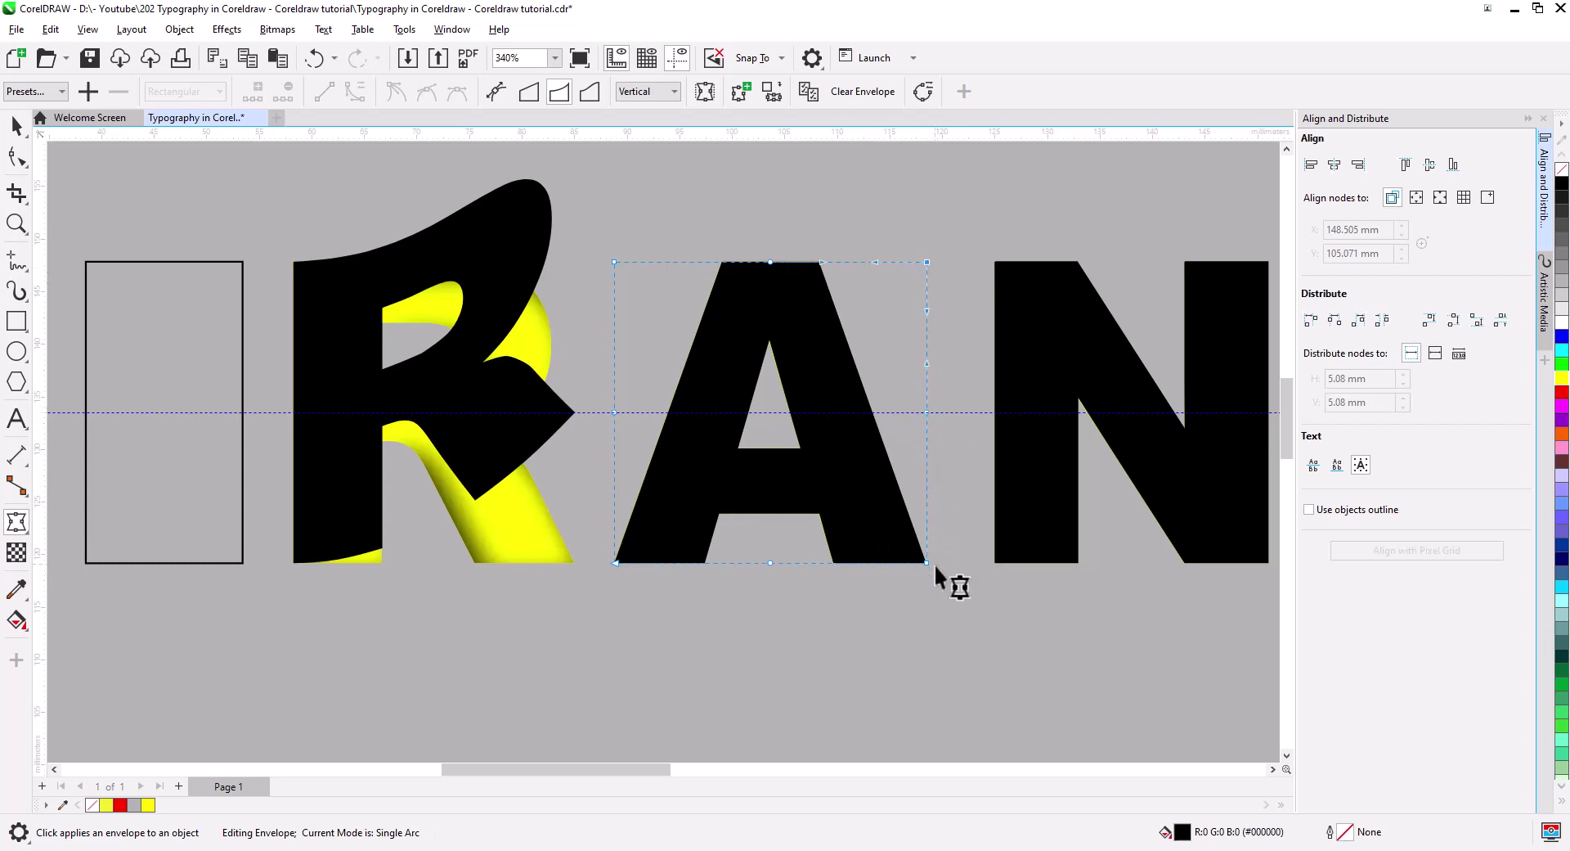
left_click_drag(926, 563, 926, 414)
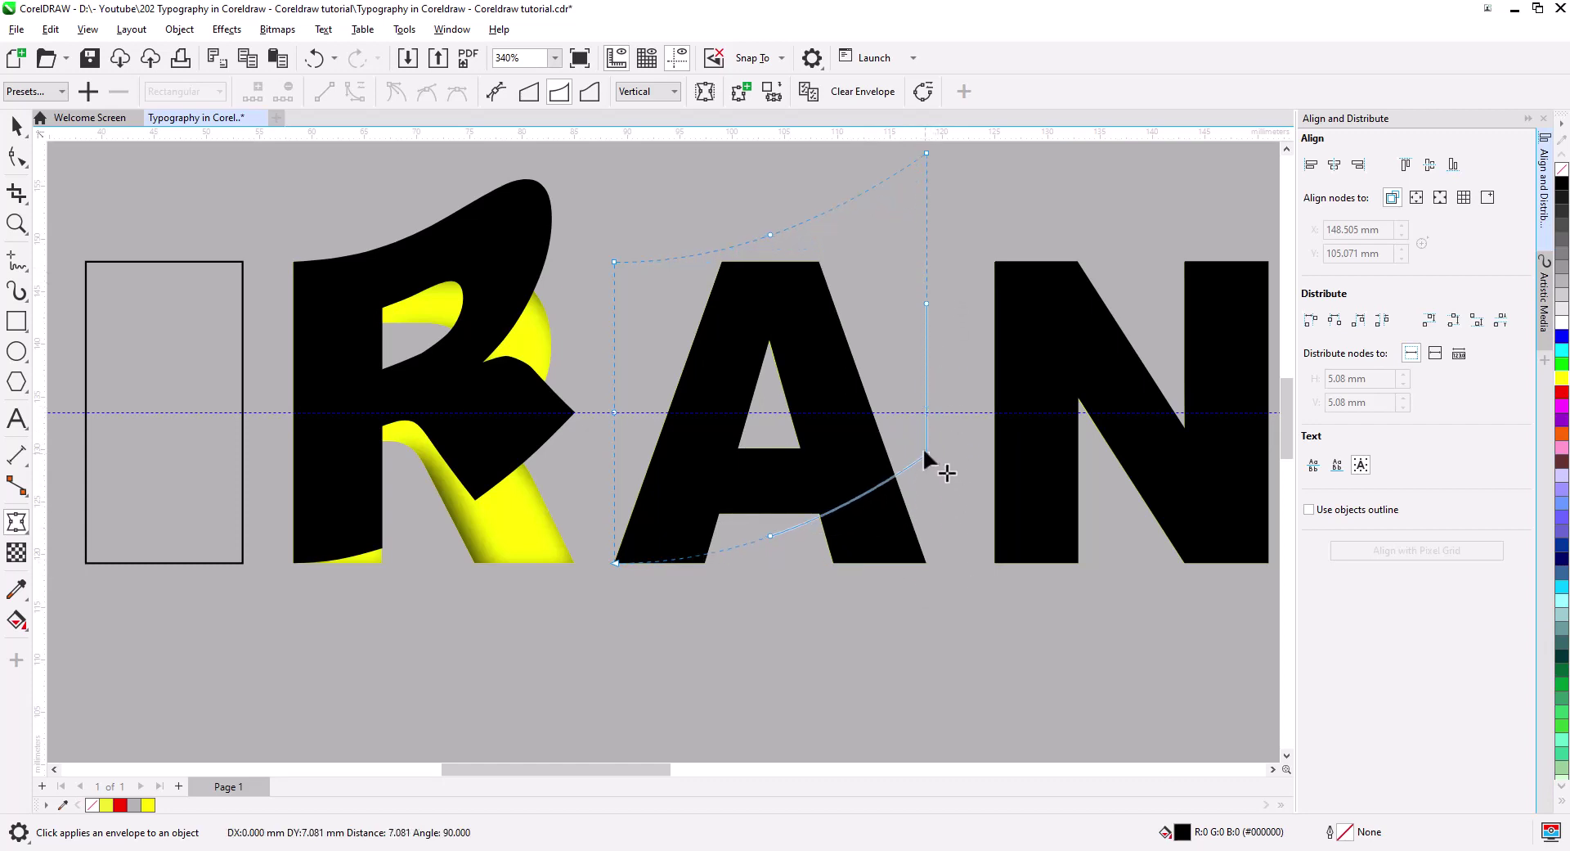
scroll(946, 578, "right", 5)
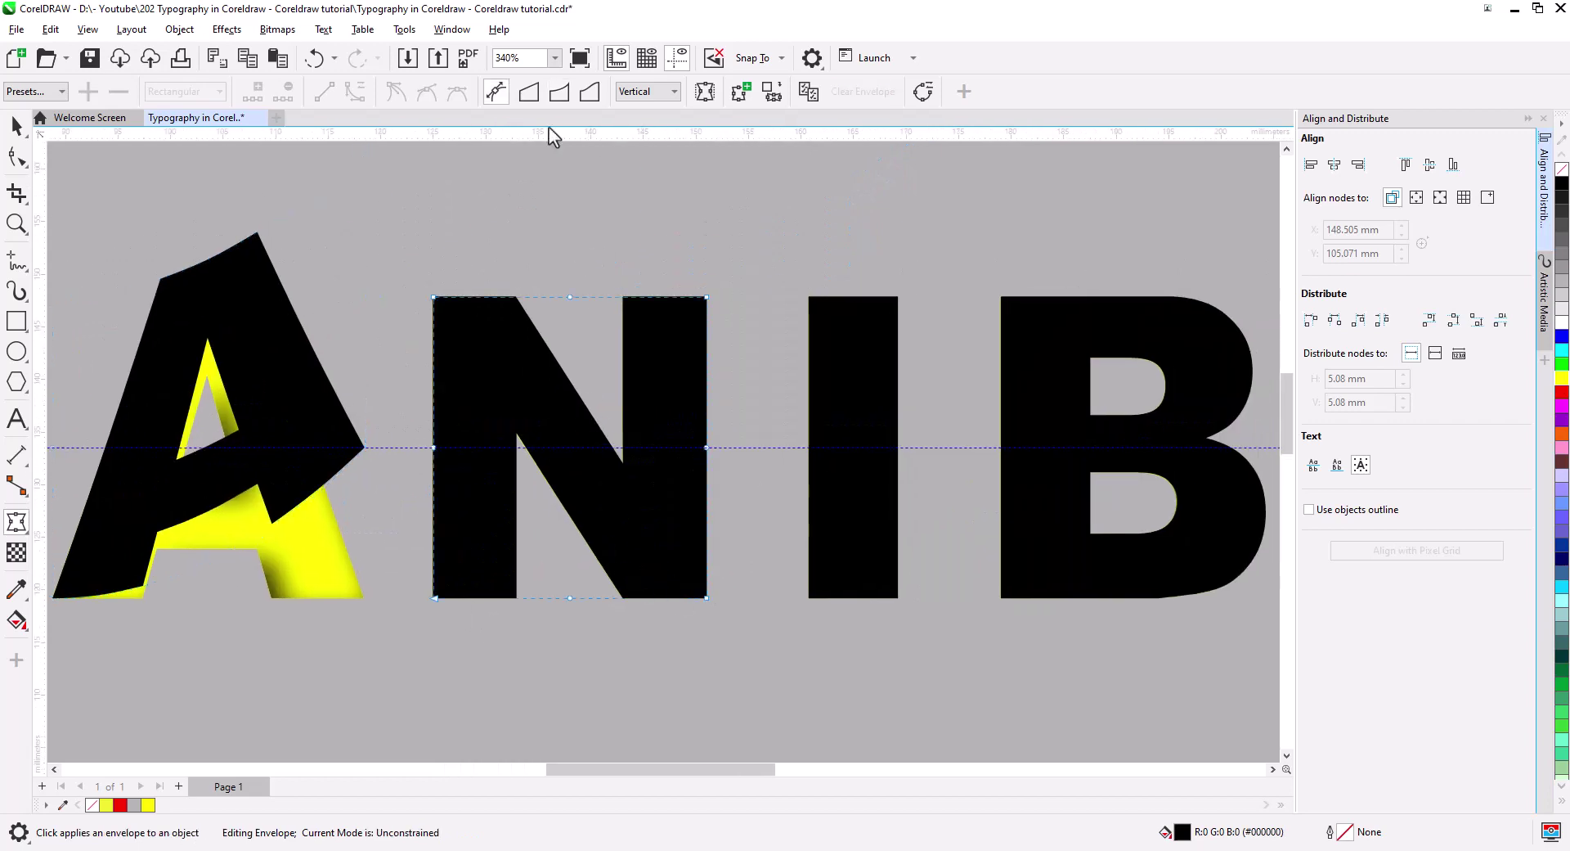
left_click_drag(707, 597, 703, 532)
Step: Warp the I, B and final R with envelopes raised at their lower-right corners
scroll(704, 532, "right", 5)
left_click(526, 631)
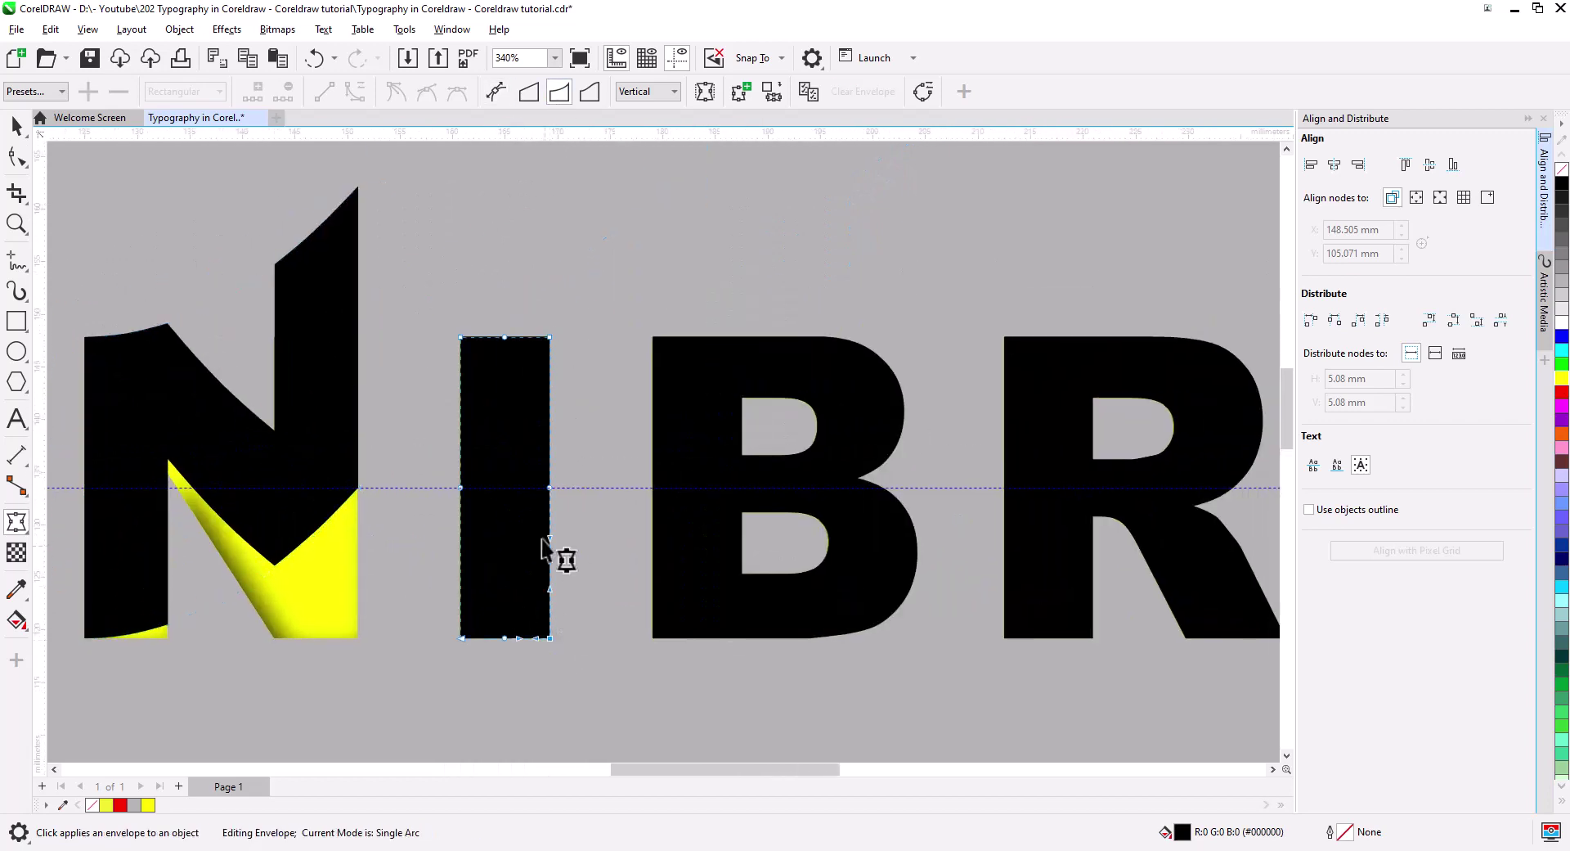
left_click_drag(550, 637, 549, 488)
scroll(602, 595, "right", 5)
left_click(556, 621)
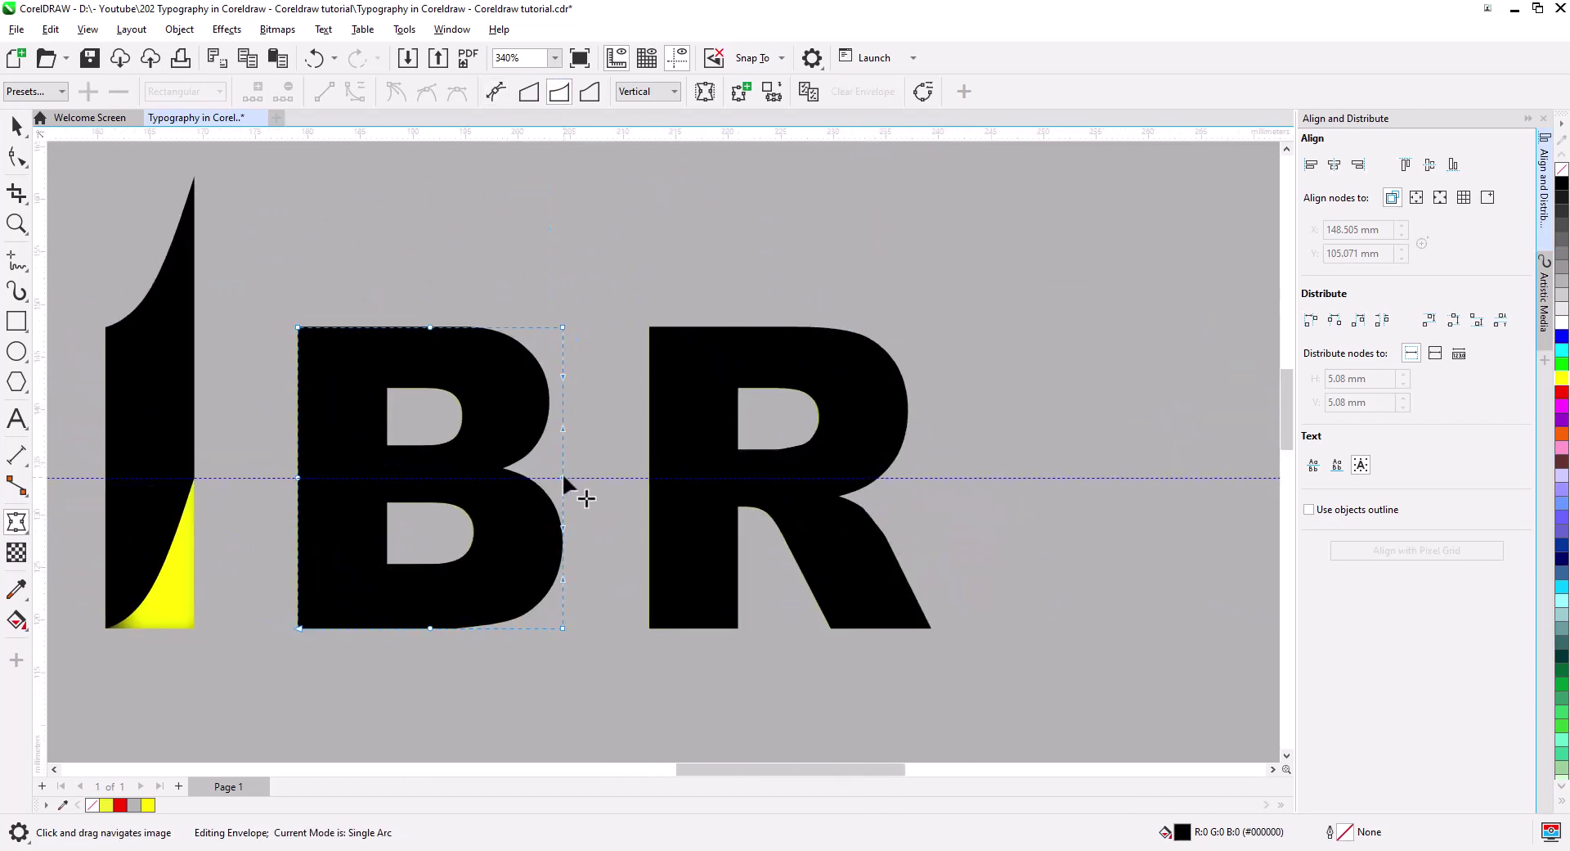
left_click_drag(563, 628, 572, 490)
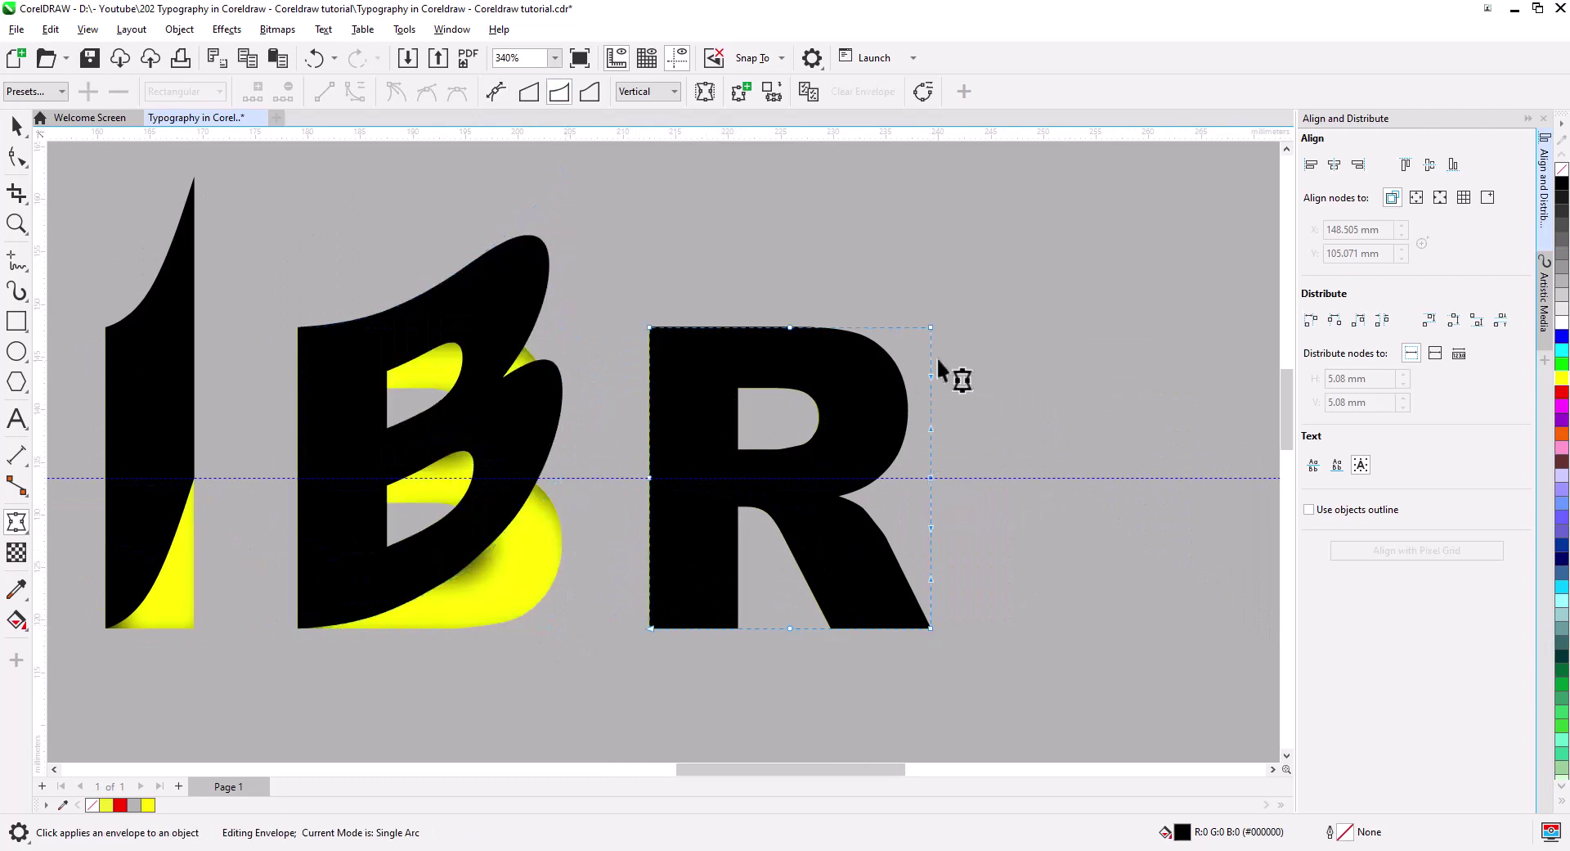
left_click(930, 628)
left_click_drag(931, 628, 932, 488)
scroll(693, 567, "down", 1)
scroll(762, 617, "down", 1)
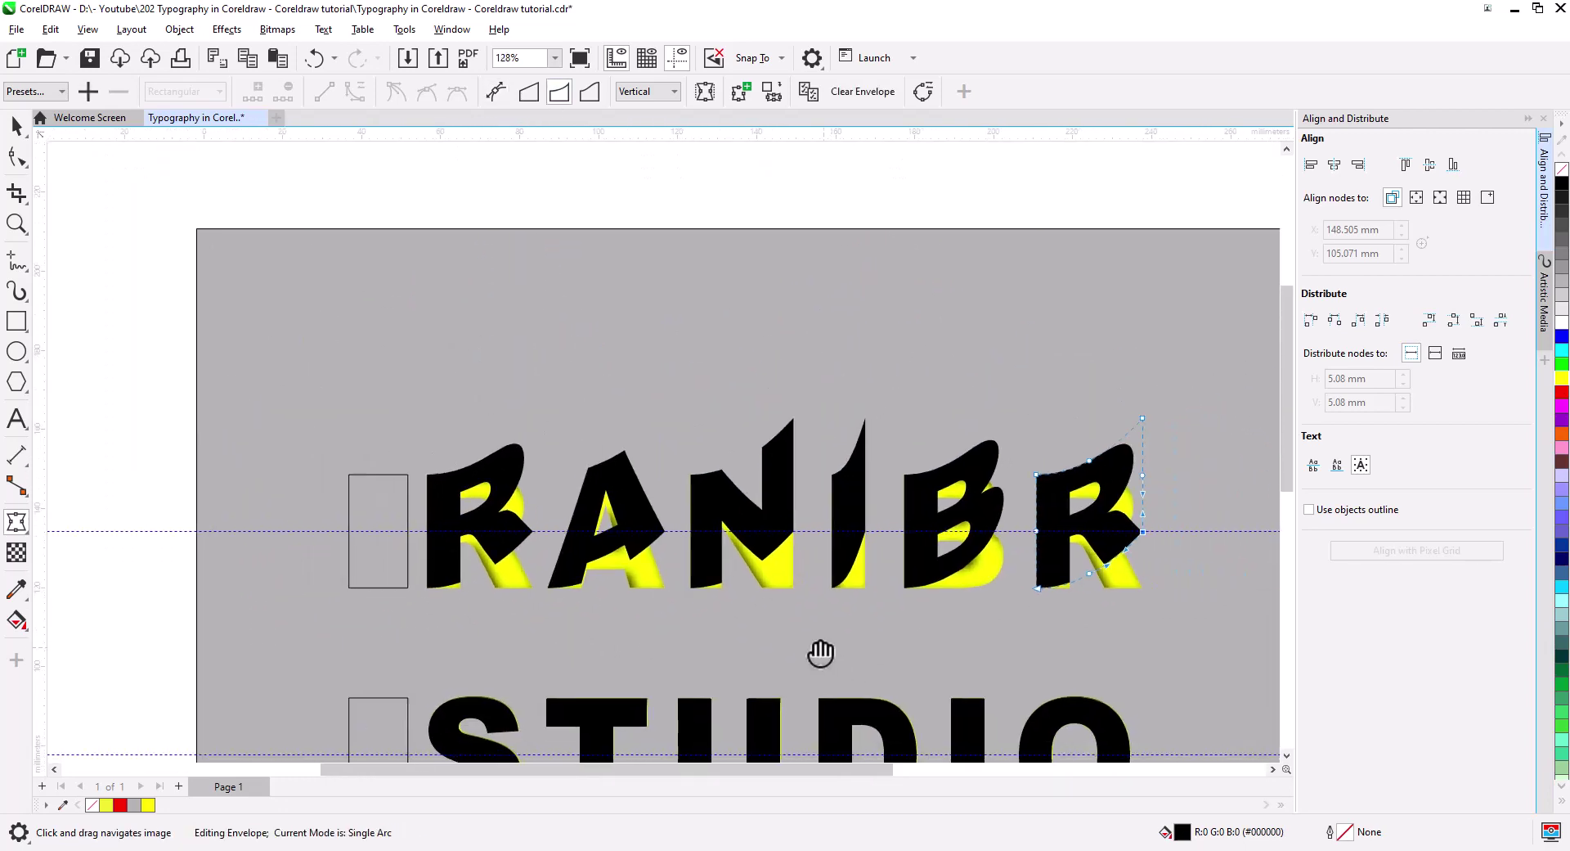
scroll(816, 655, "down", 1)
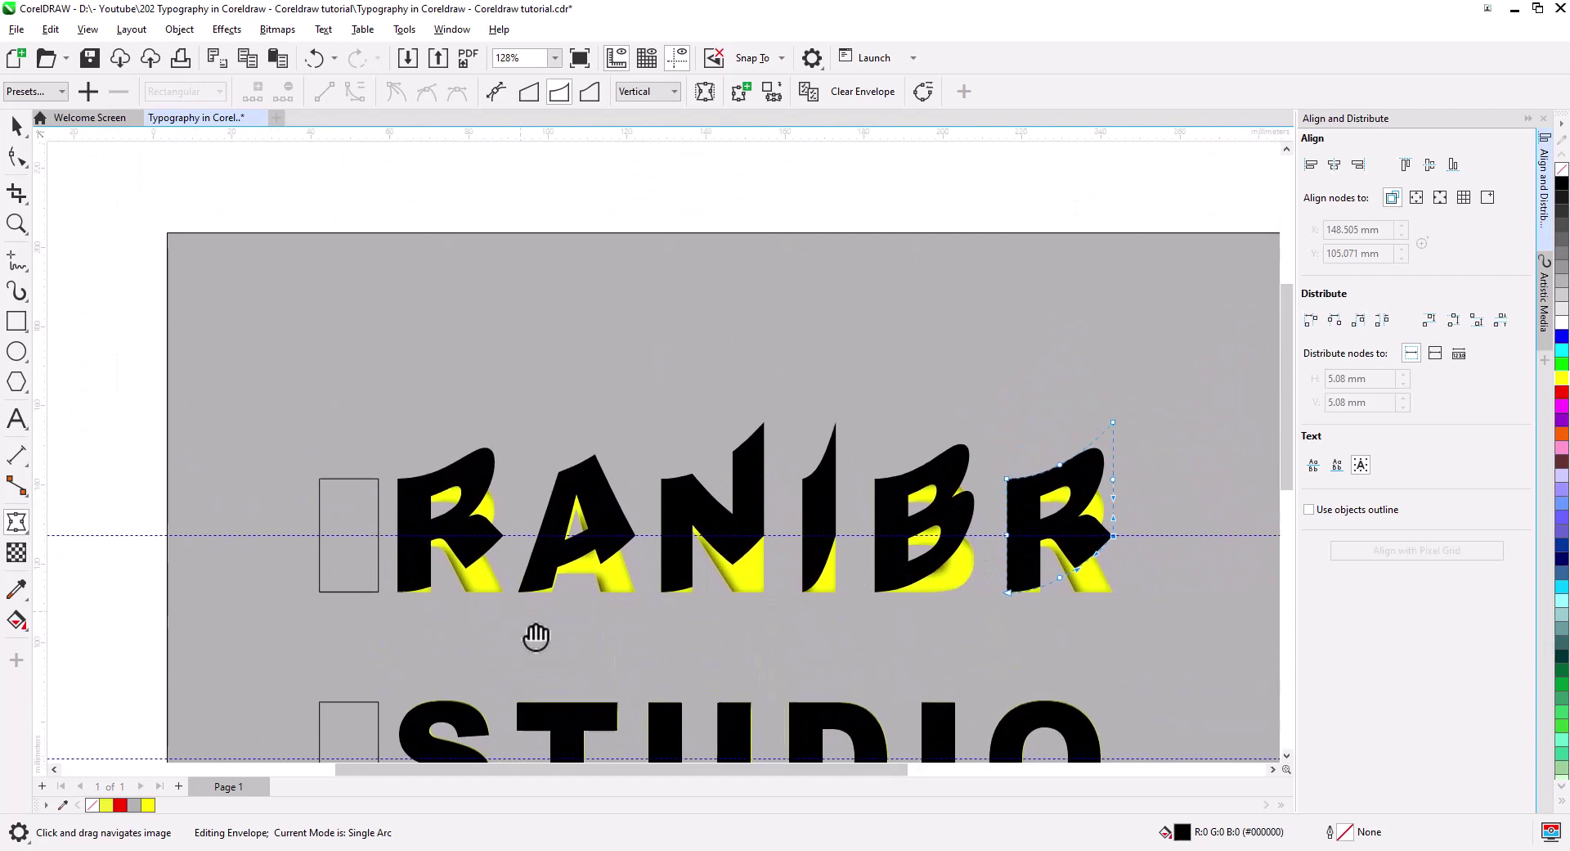
scroll(490, 573, "up", 4)
scroll(485, 580, "up", 1)
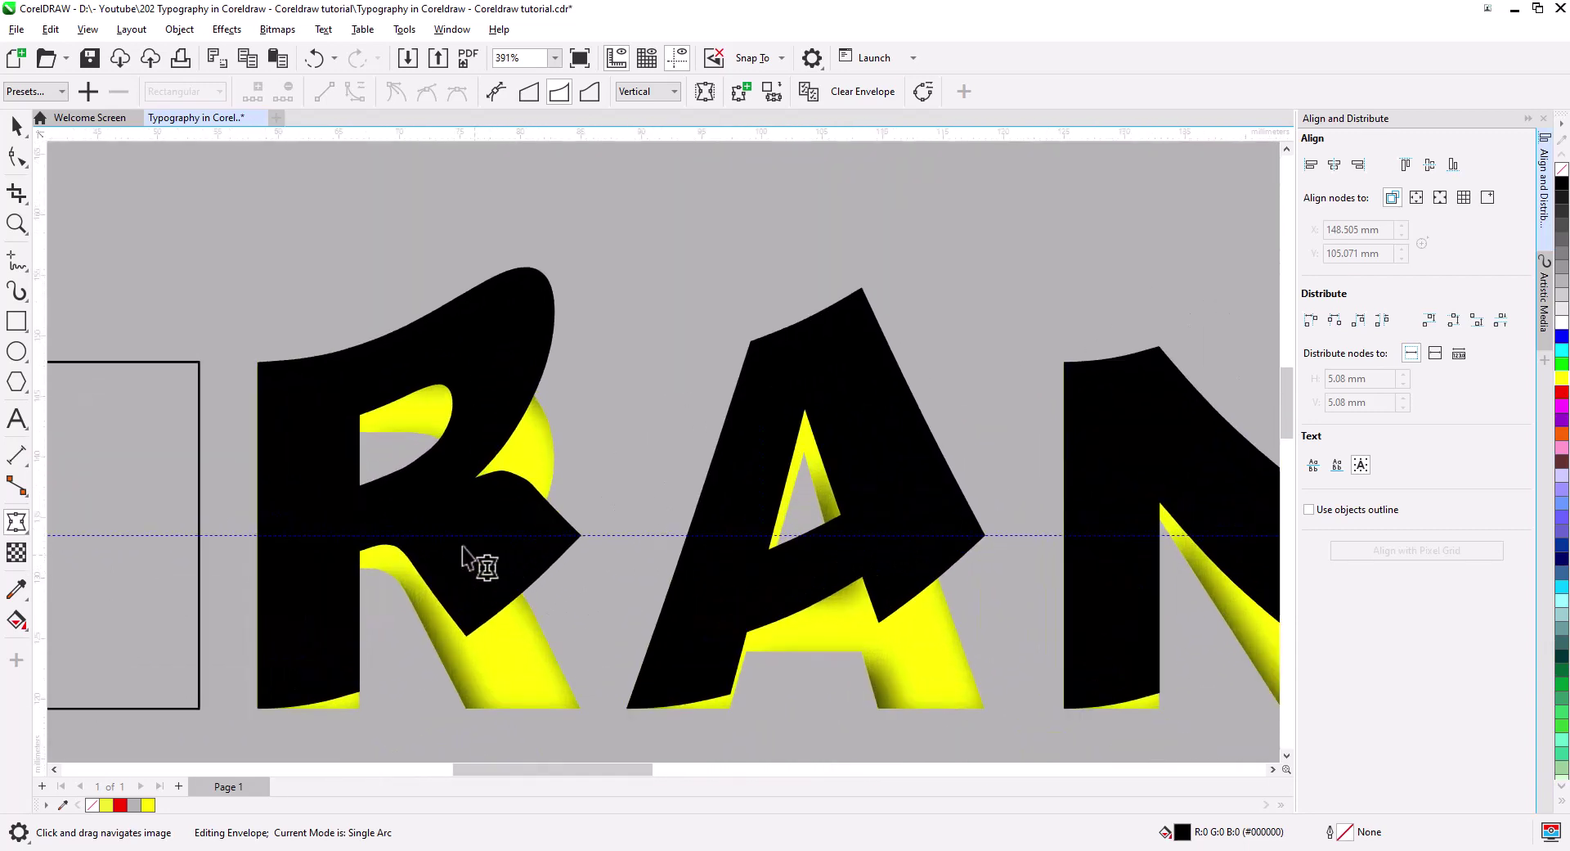
Step: Draw a narrow spacer rectangle beside the first R's leg as a width guide
left_click(18, 133)
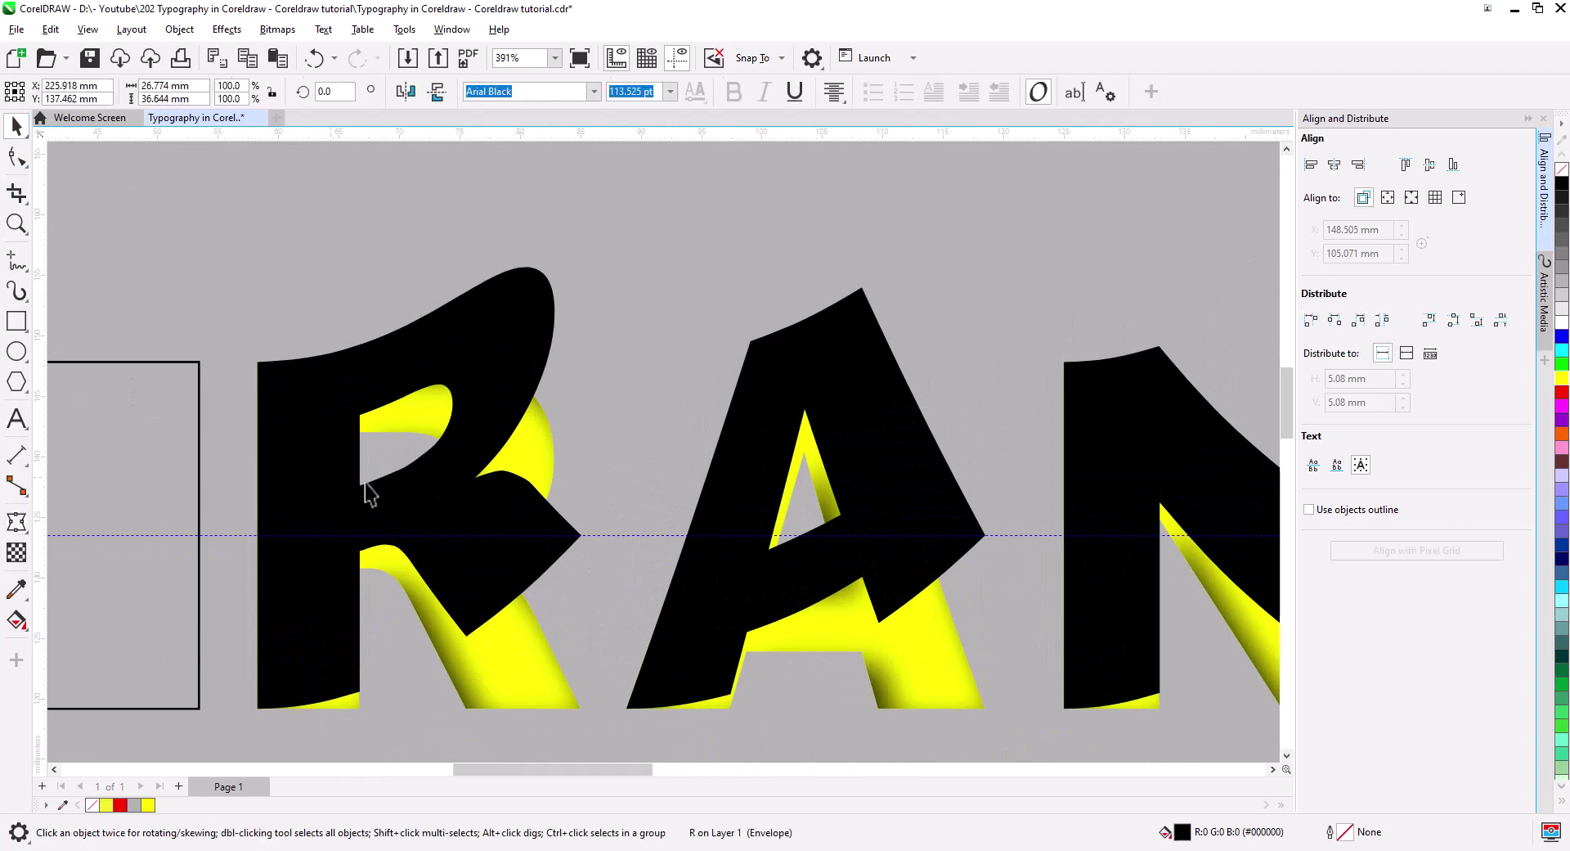
left_click(505, 515)
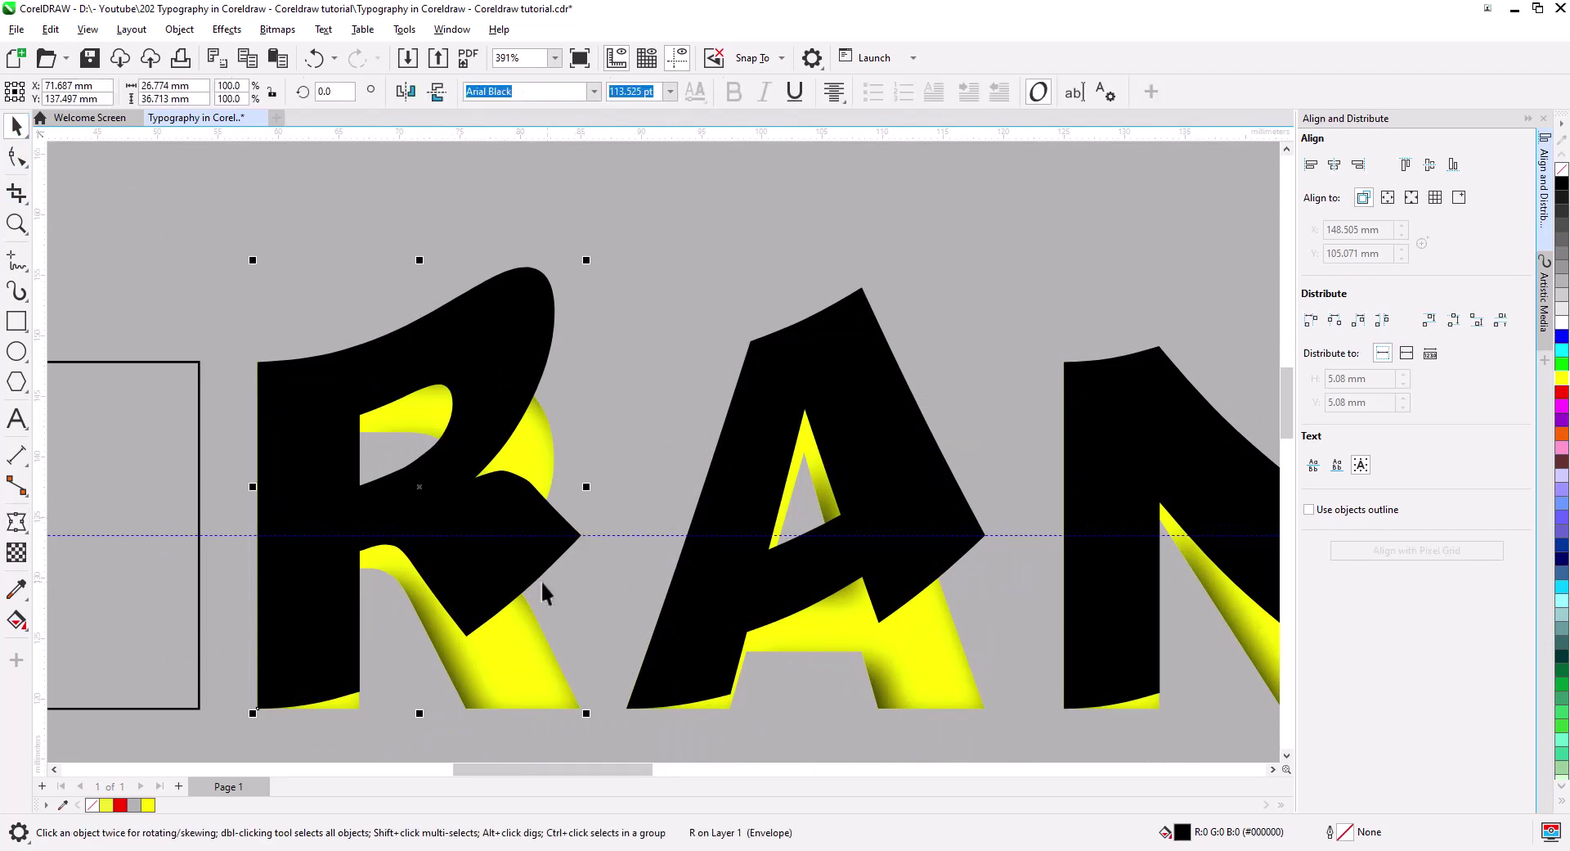
left_click(17, 321)
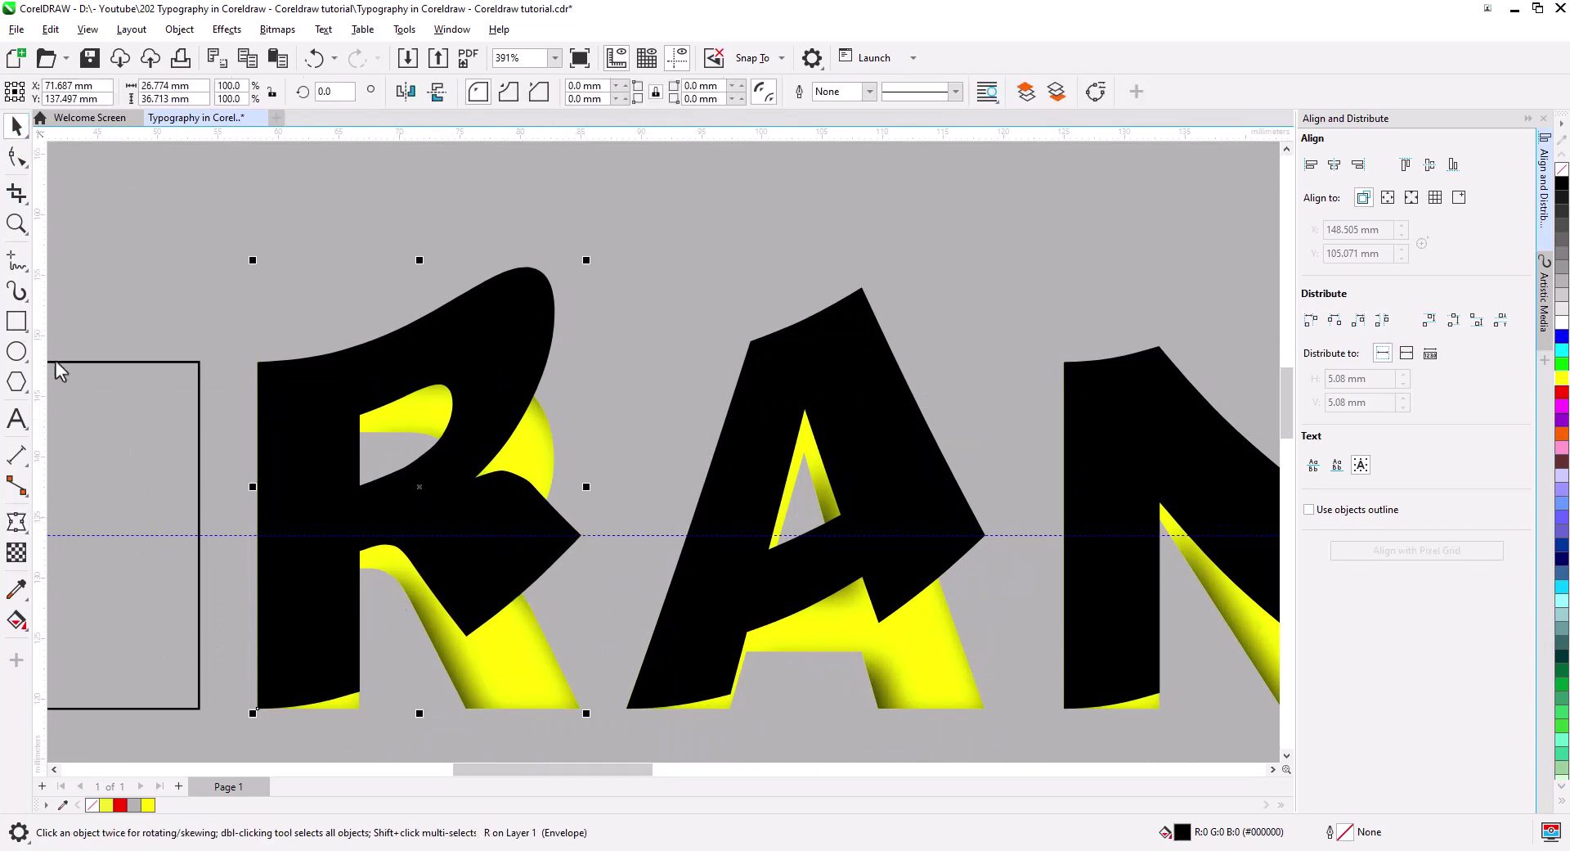
left_click_drag(581, 536, 448, 619)
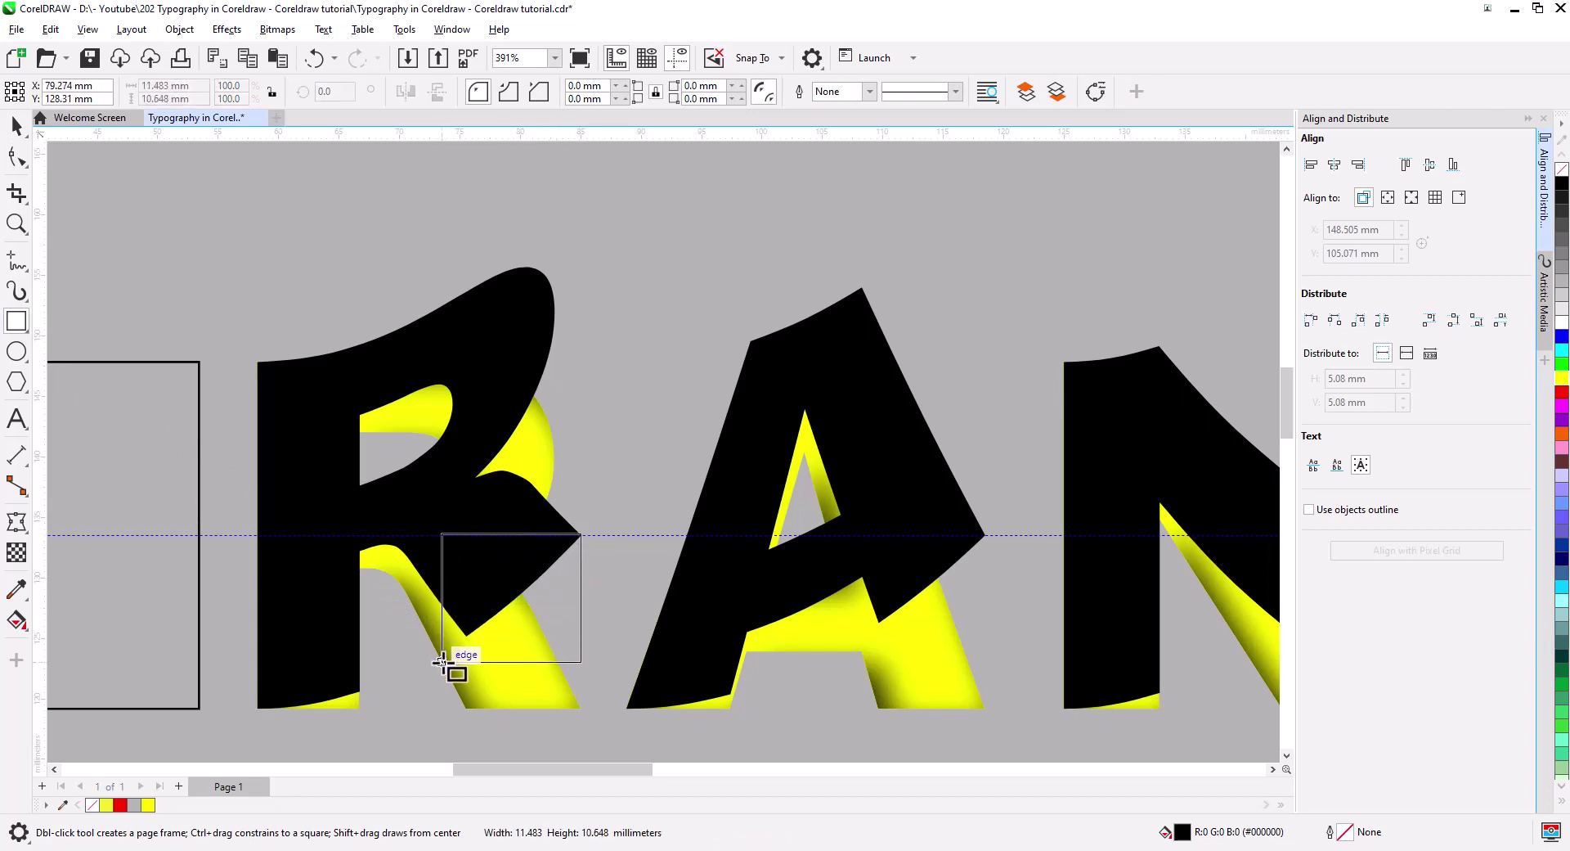
left_click_drag(449, 619, 441, 663)
left_click(769, 66)
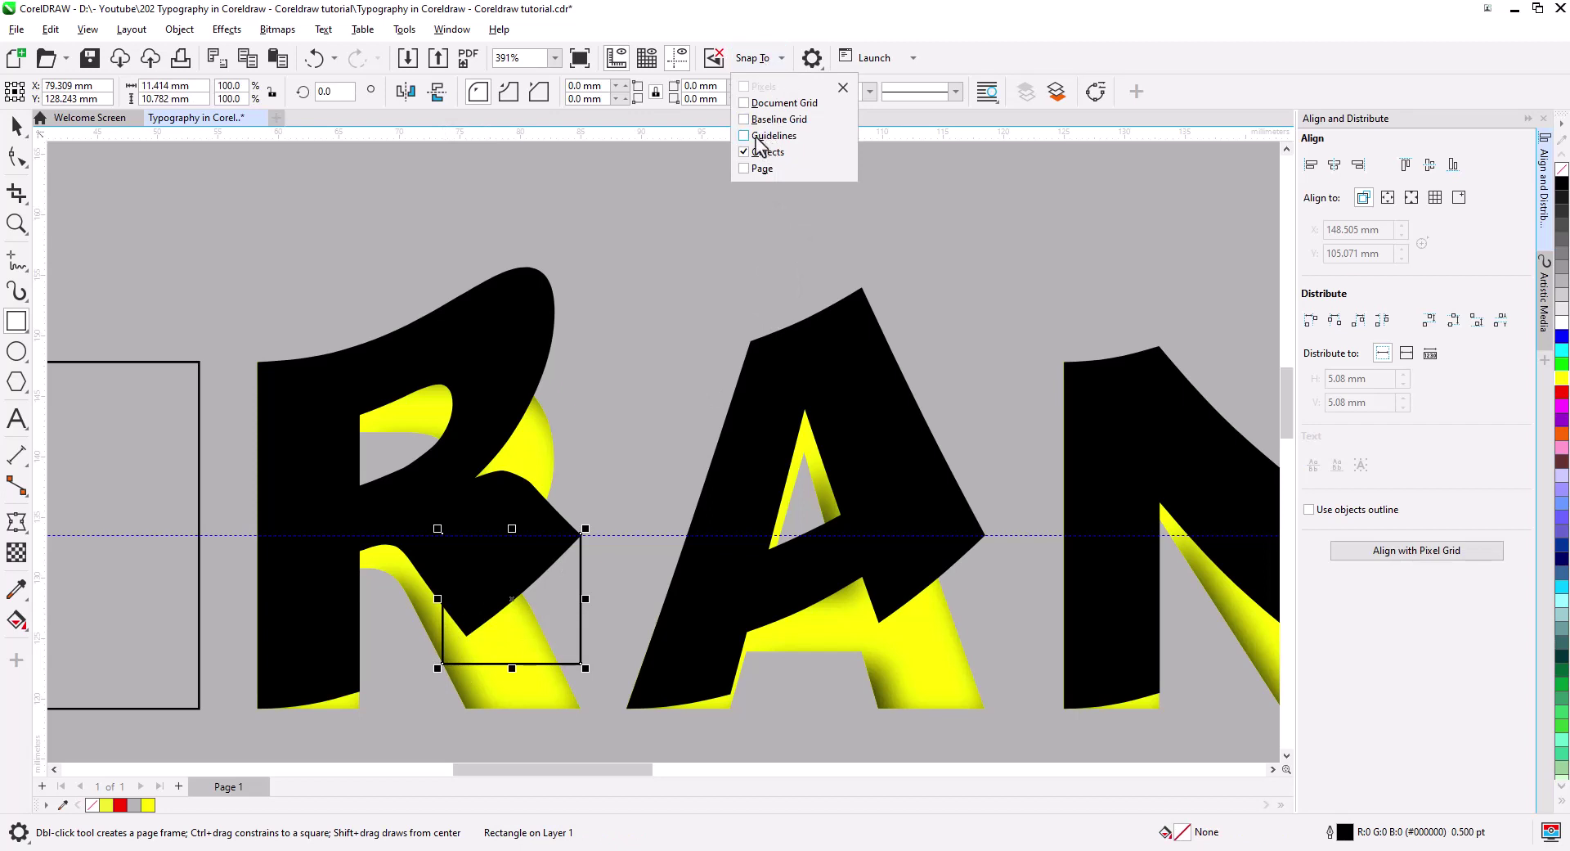
left_click(512, 533)
left_click_drag(512, 530, 517, 399)
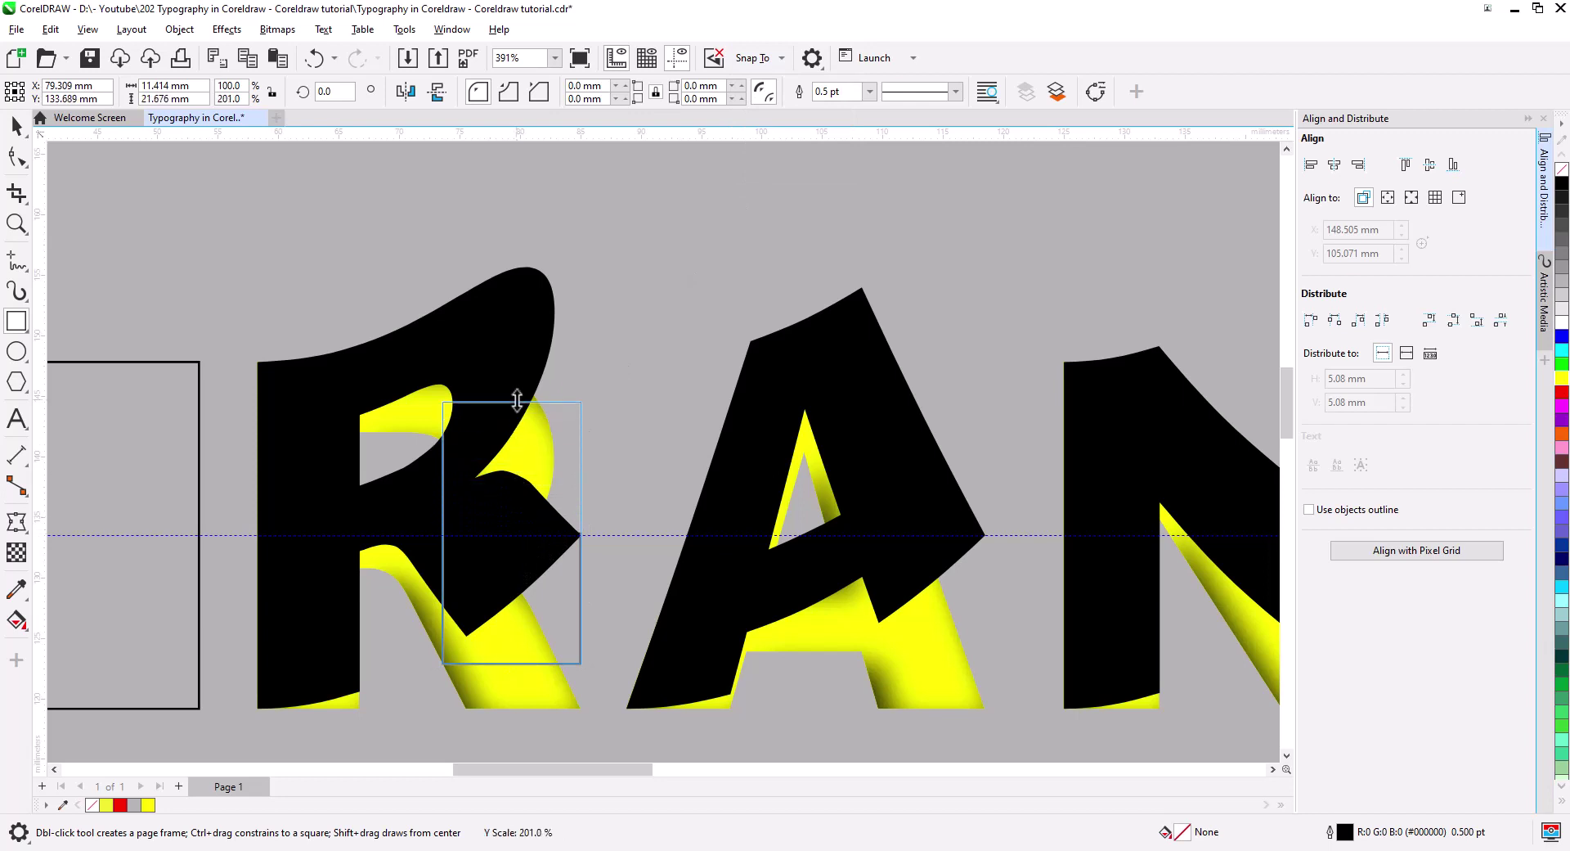
left_click_drag(442, 533, 490, 533)
Step: Pull the first R's right side in to the rectangle, then align the B and last R
left_click(17, 125)
left_click(487, 530)
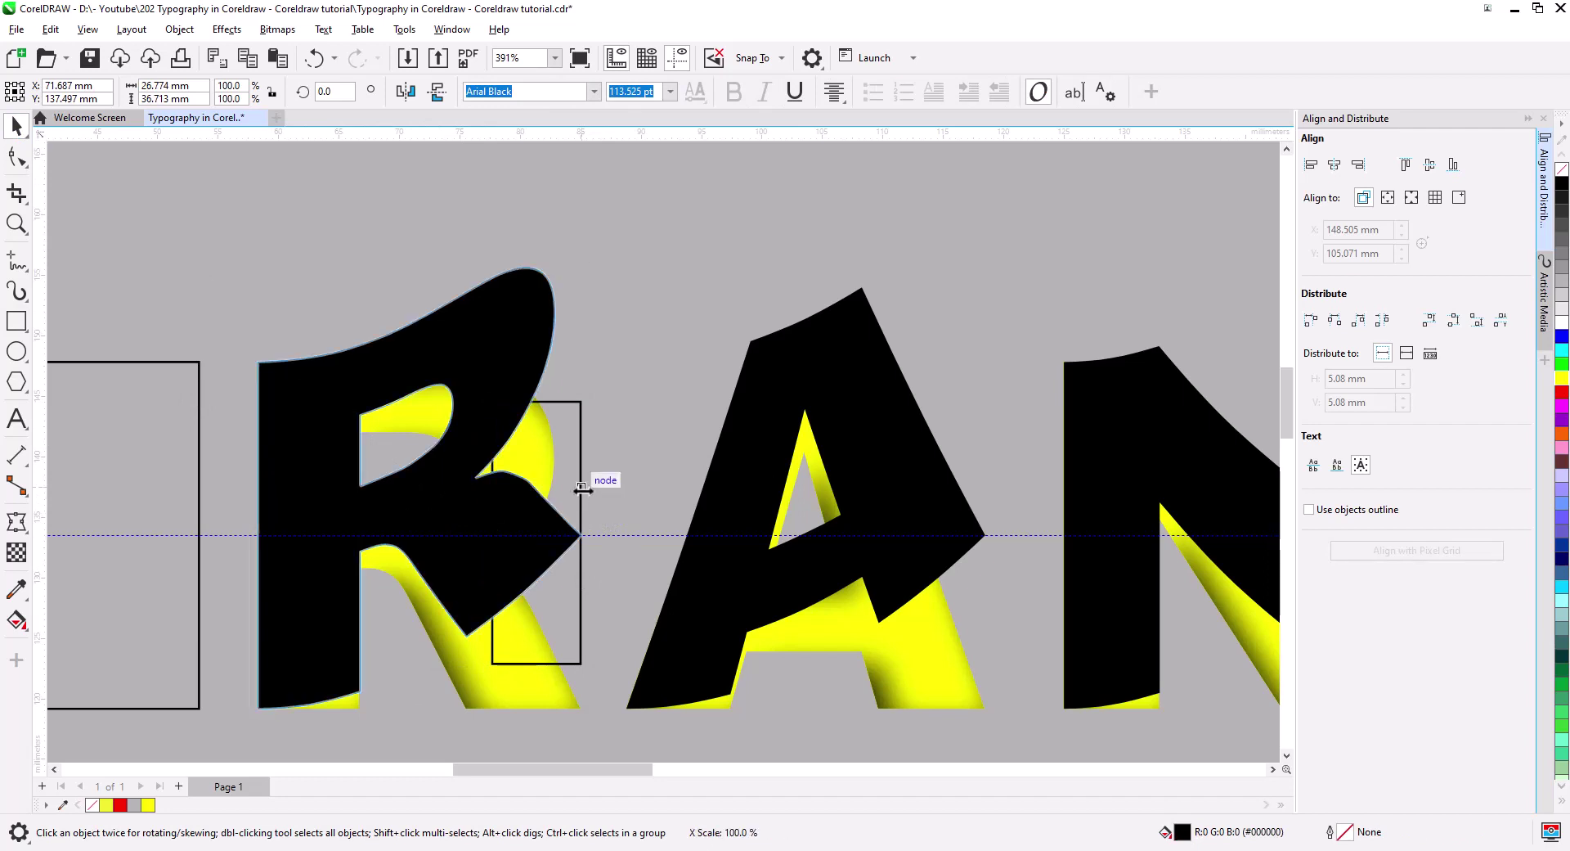
left_click_drag(586, 487, 495, 519)
mouse_move(582, 544)
left_mouse_down()
mouse_move(940, 544)
mouse_move(984, 523)
left_mouse_up()
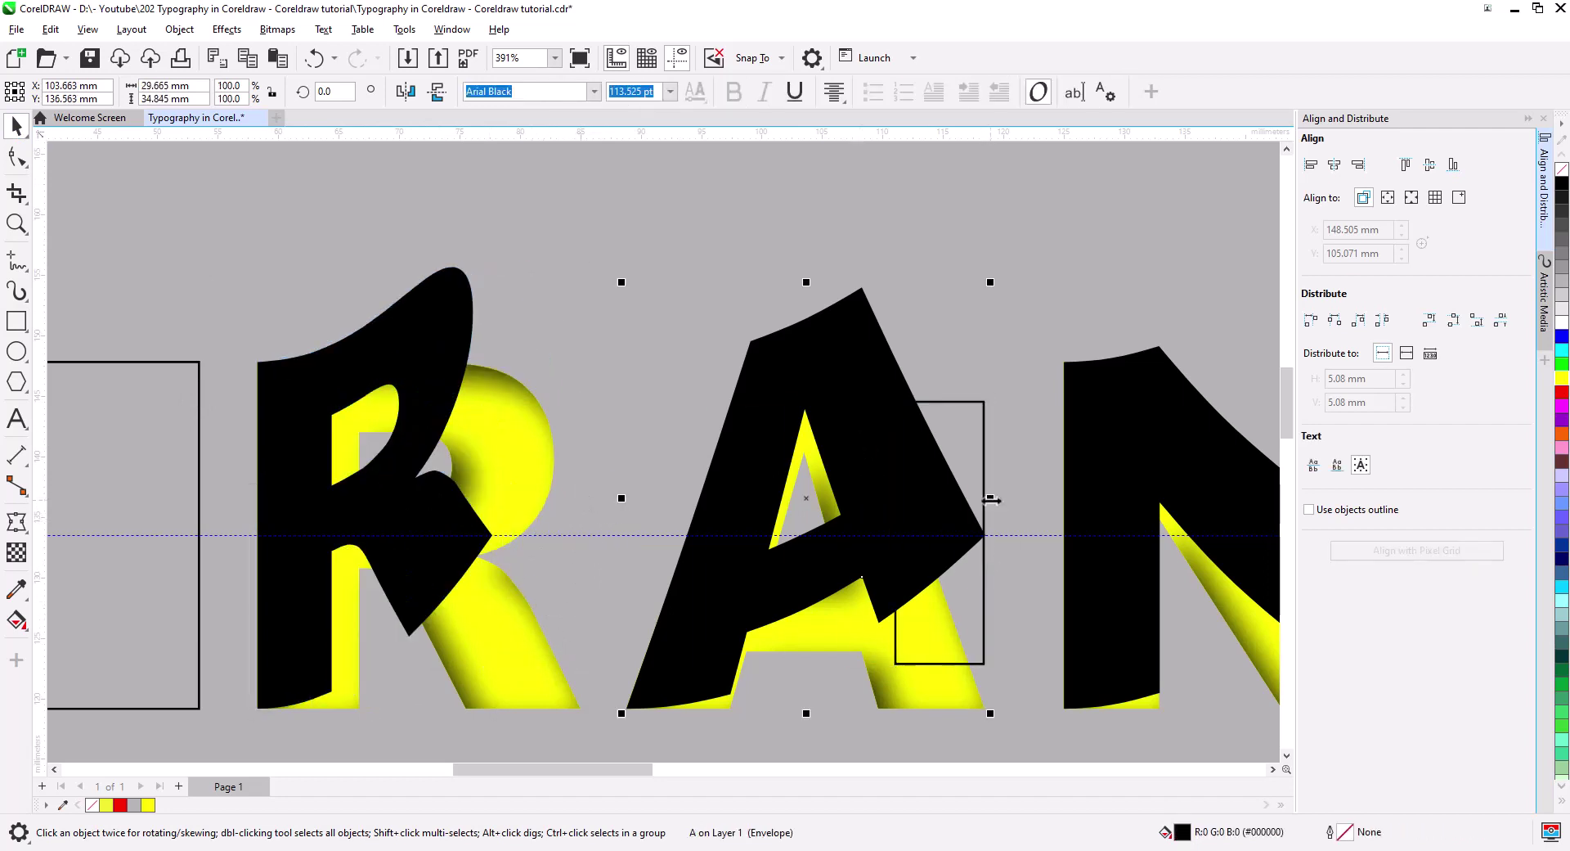
left_click_drag(961, 603, 687, 532)
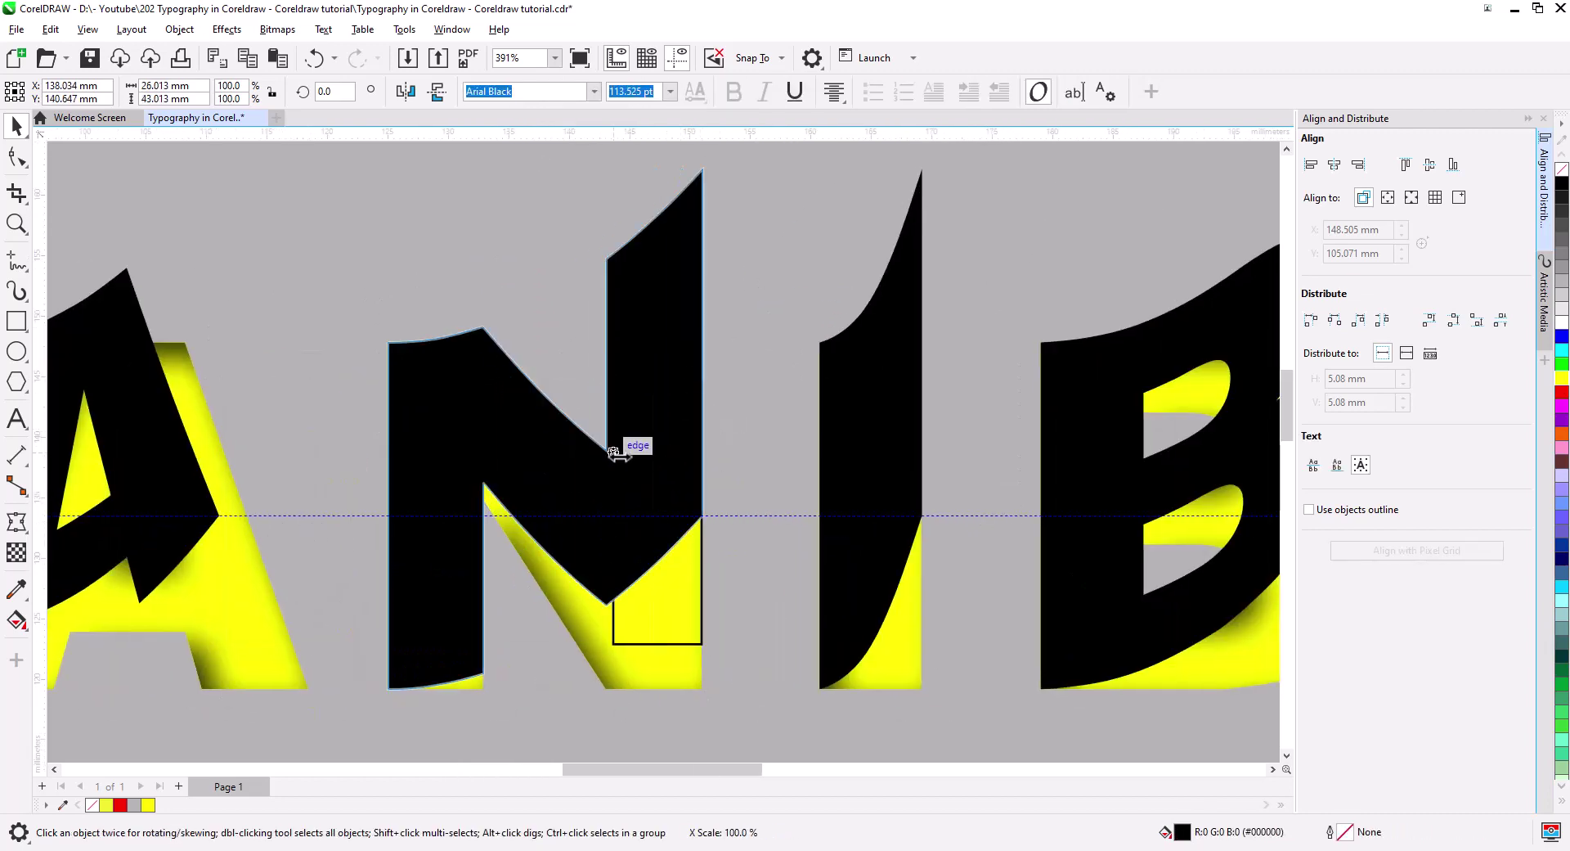
scroll(624, 446, "down", 1)
left_click_drag(379, 524, 933, 513)
left_click(873, 526)
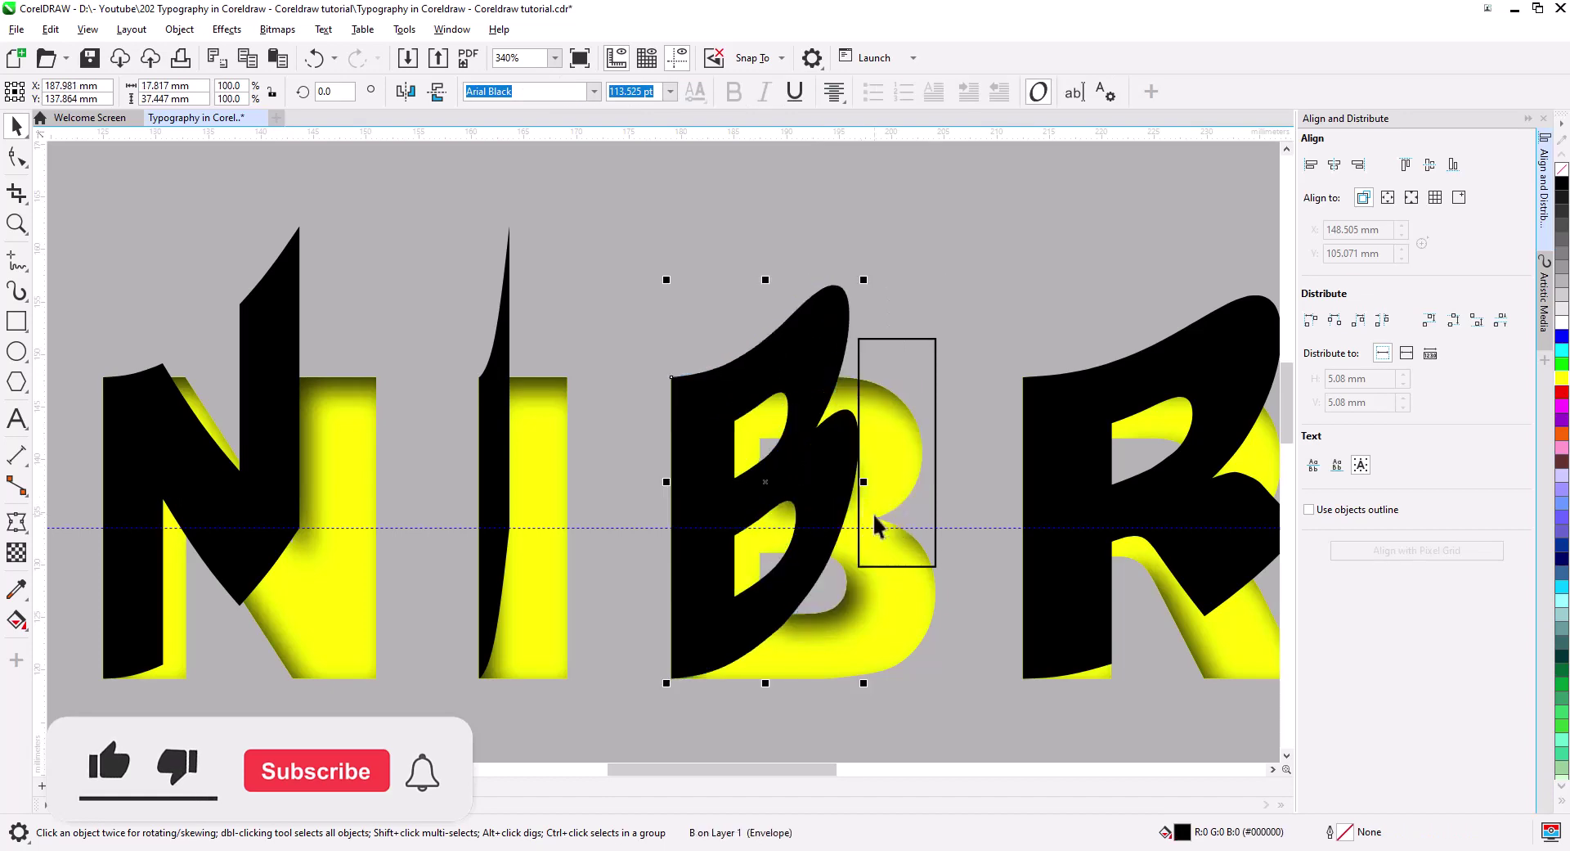
scroll(818, 556, "down", 2)
left_click(718, 589)
scroll(761, 581, "up", 4)
left_click_drag(788, 578, 701, 515)
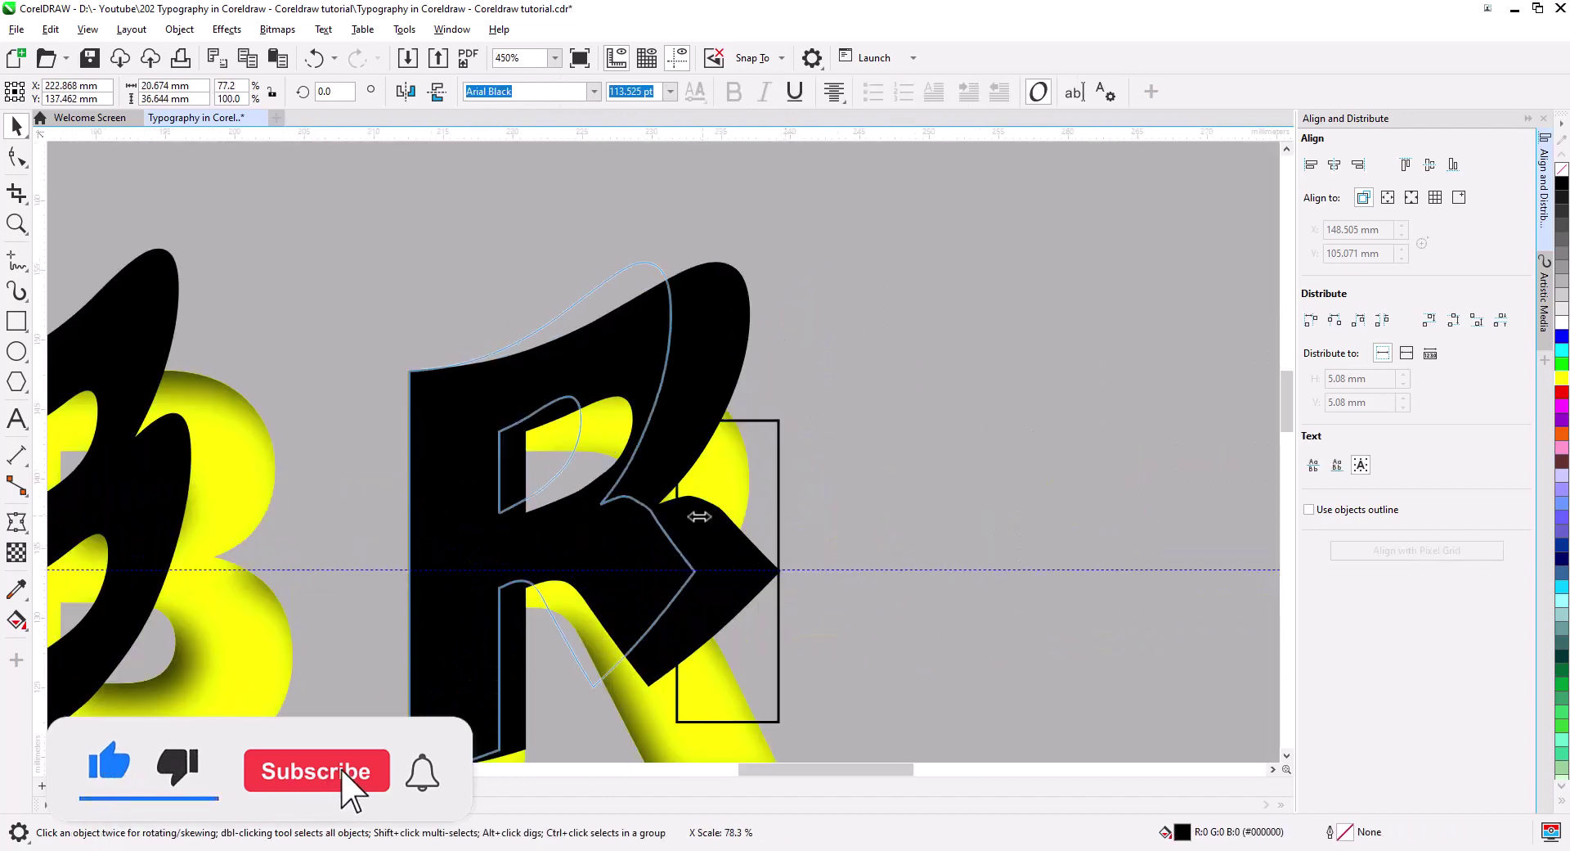
scroll(1009, 500, "down", 7)
Step: Put envelopes on the S, T and U of STUDIO
left_click(919, 665)
scroll(400, 556, "down", 3)
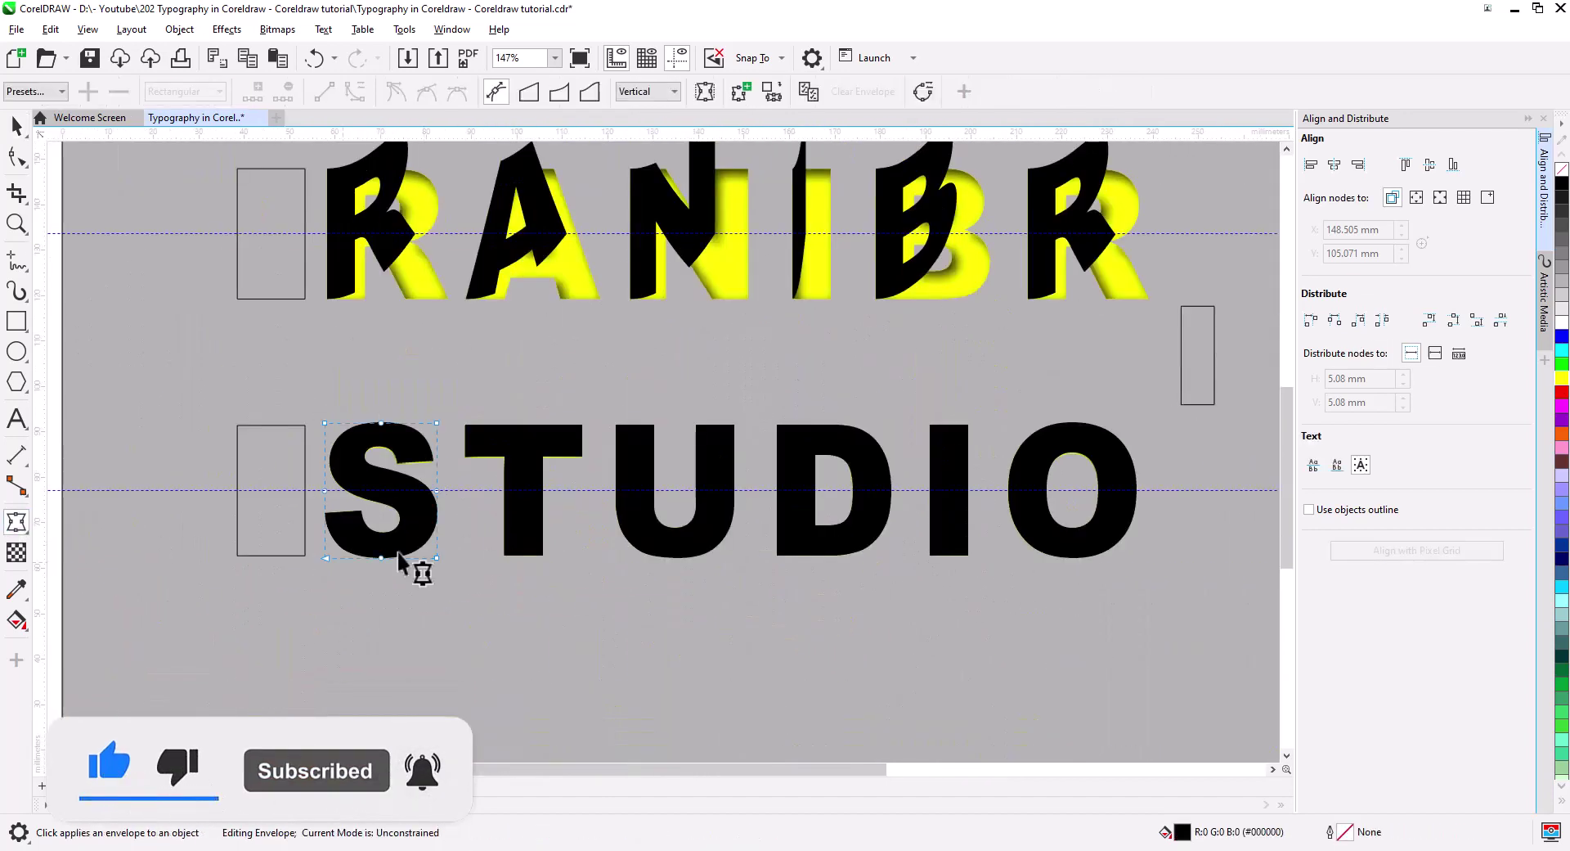
scroll(400, 556, "up", 4)
left_click(446, 444)
left_click(624, 564)
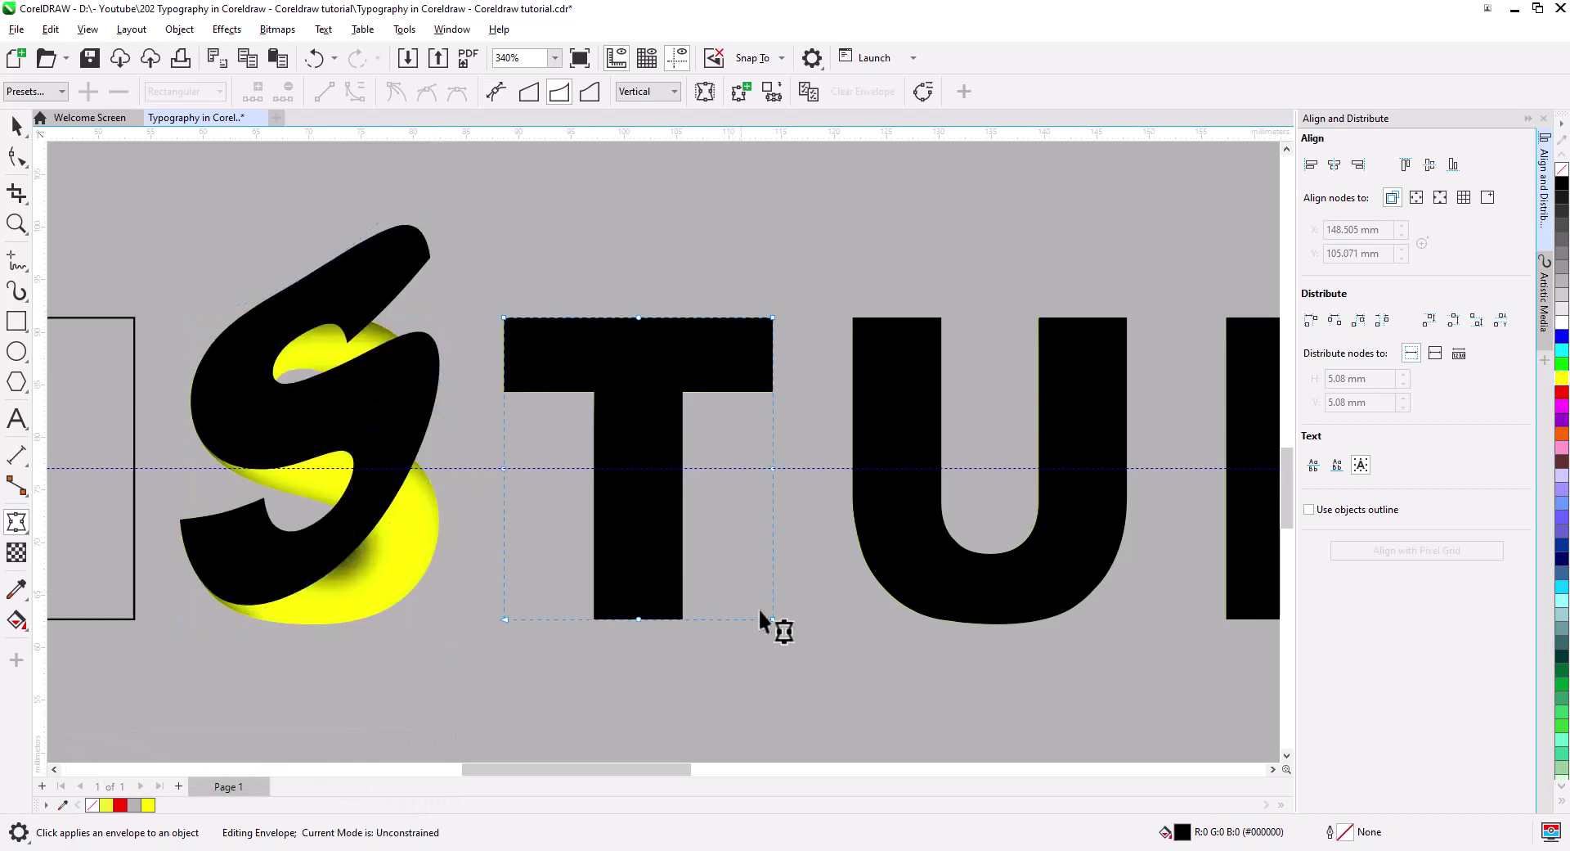
scroll(772, 393, "right", 5)
left_click(509, 596)
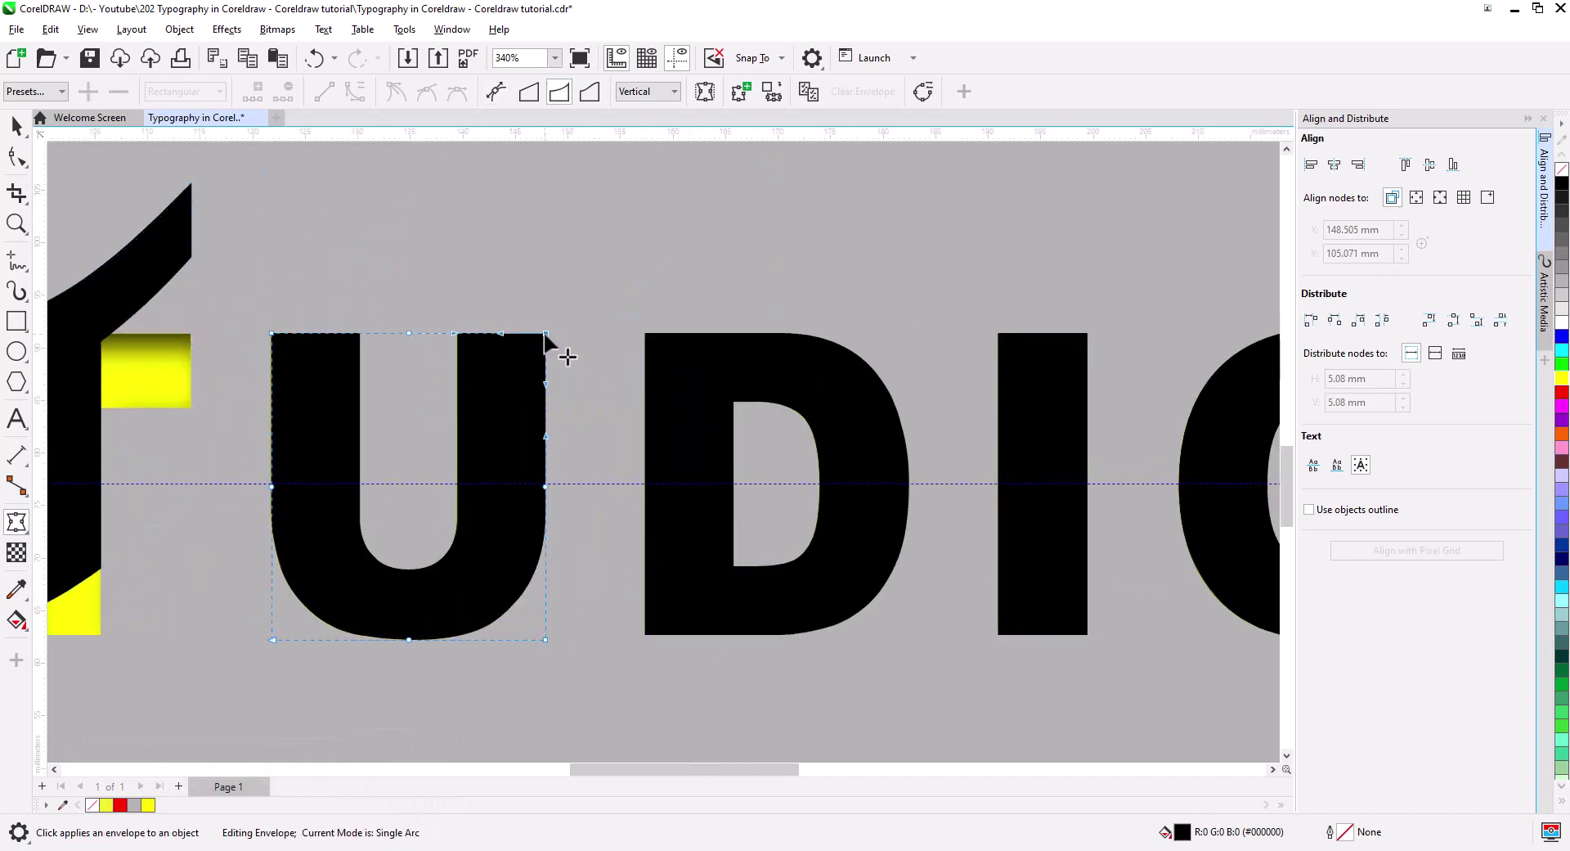
Step: Warp the U, D, I and O of STUDIO by dragging their envelope nodes
left_click_drag(545, 334, 545, 180)
scroll(684, 578, "right", 5)
left_click(551, 655)
left_click_drag(552, 655, 425, 646)
left_click(727, 376)
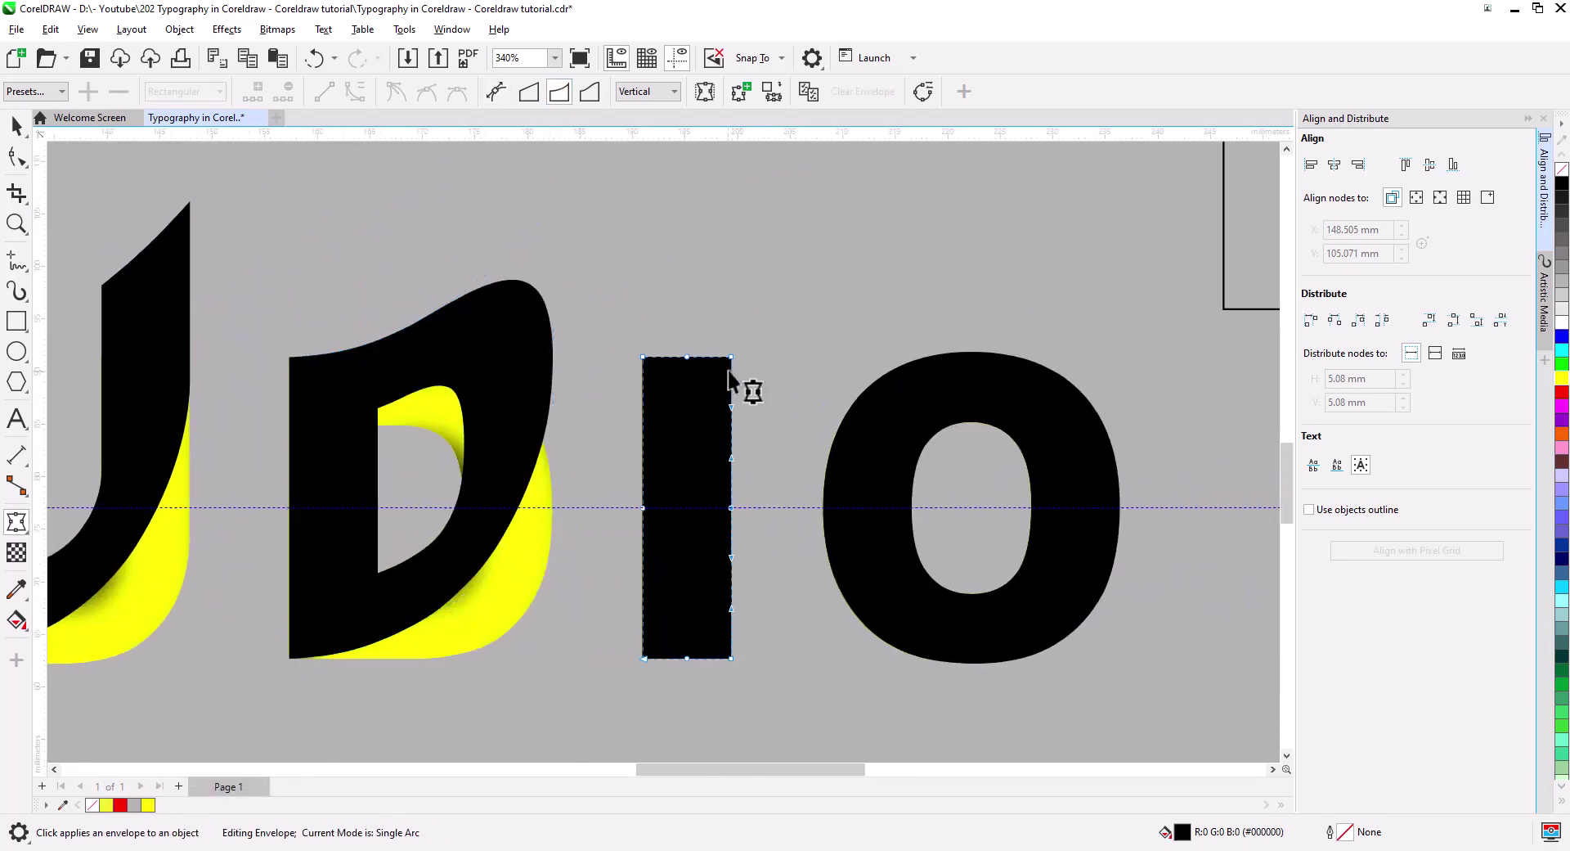
left_click_drag(731, 360, 712, 147)
scroll(518, 473, "right", 5)
key("space")
scroll(886, 378, "down", 2)
Step: Move the spacer rectangle beside the STUDIO letters to check their right edges
left_click(886, 379)
left_click_drag(887, 378, 792, 497)
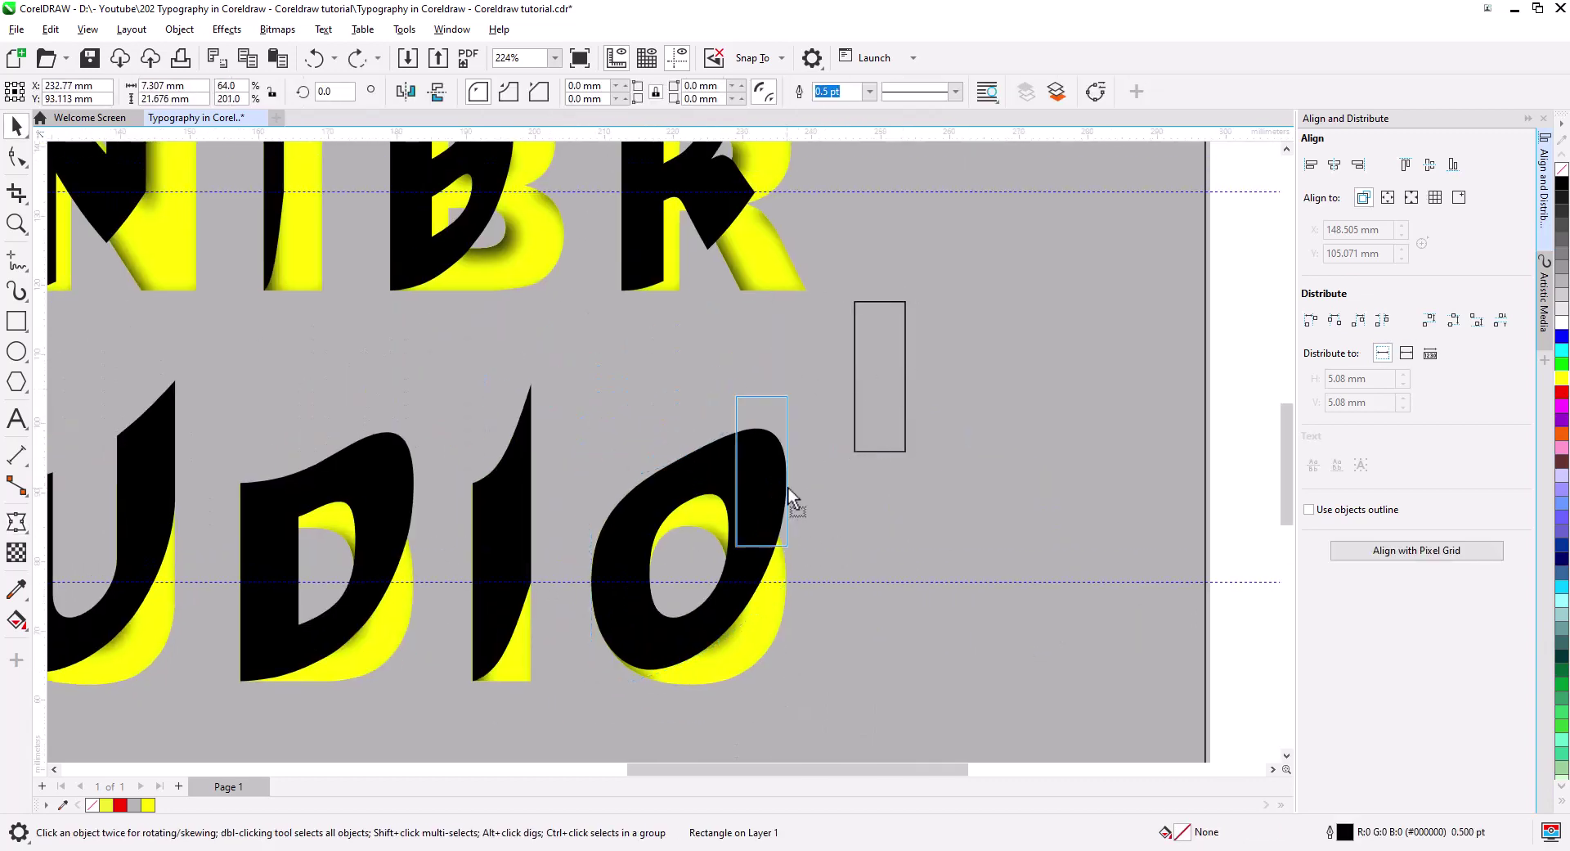
scroll(777, 523, "left", 5)
scroll(736, 614, "left", 3)
left_click(654, 638)
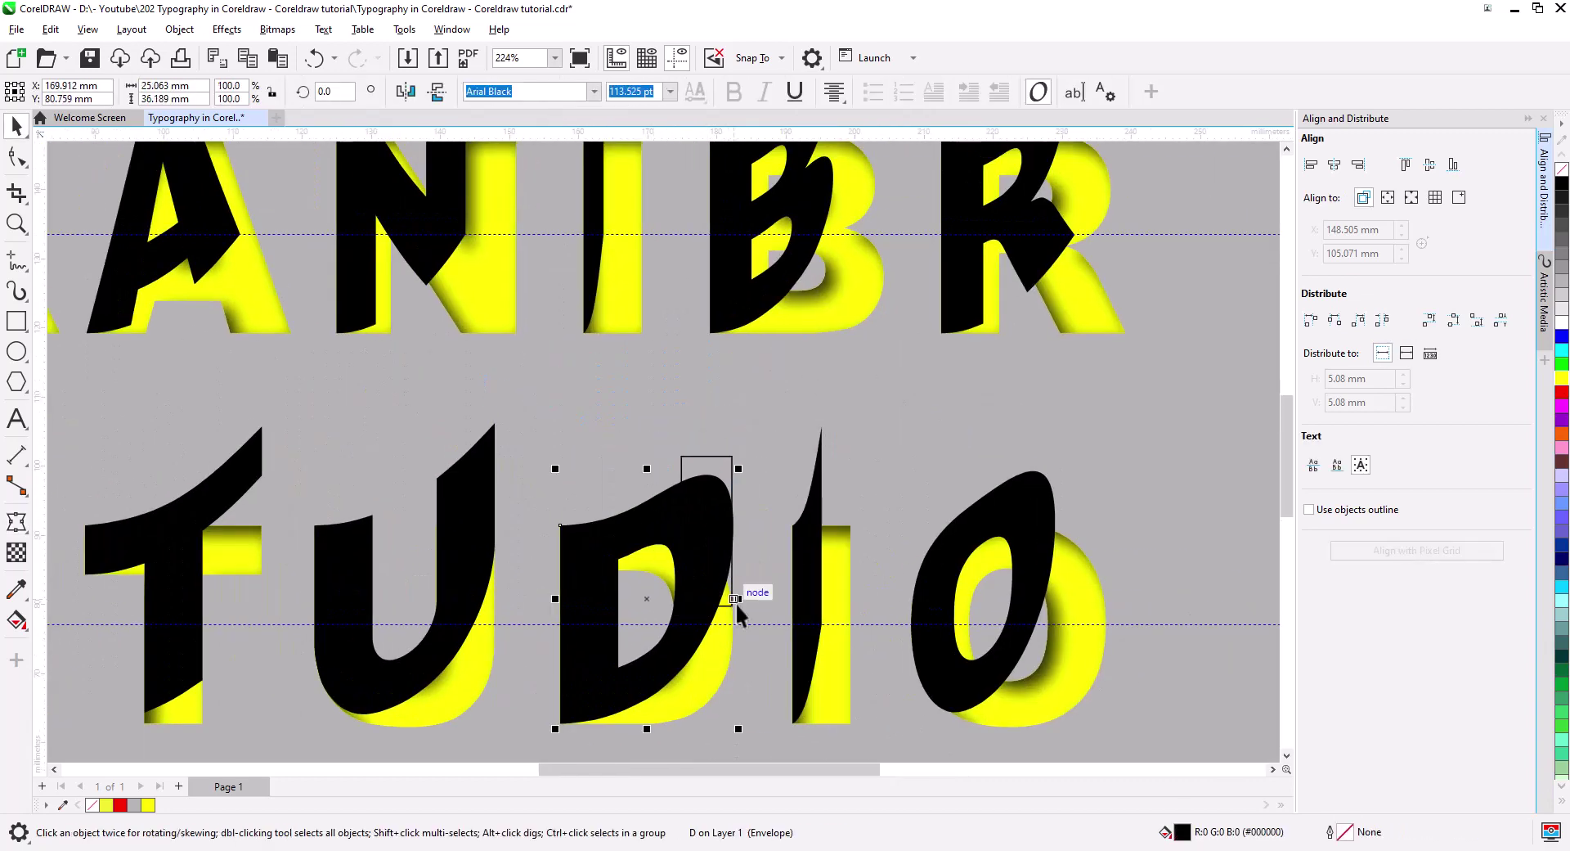
scroll(736, 615, "left", 5)
scroll(726, 560, "left", 3)
mouse_move(917, 509)
left_mouse_down()
mouse_move(678, 491)
mouse_move(666, 561)
left_mouse_up()
scroll(666, 561, "down", 2)
Step: Give the first R a horizontal dark-to-white linear gradient fill
left_click(133, 366)
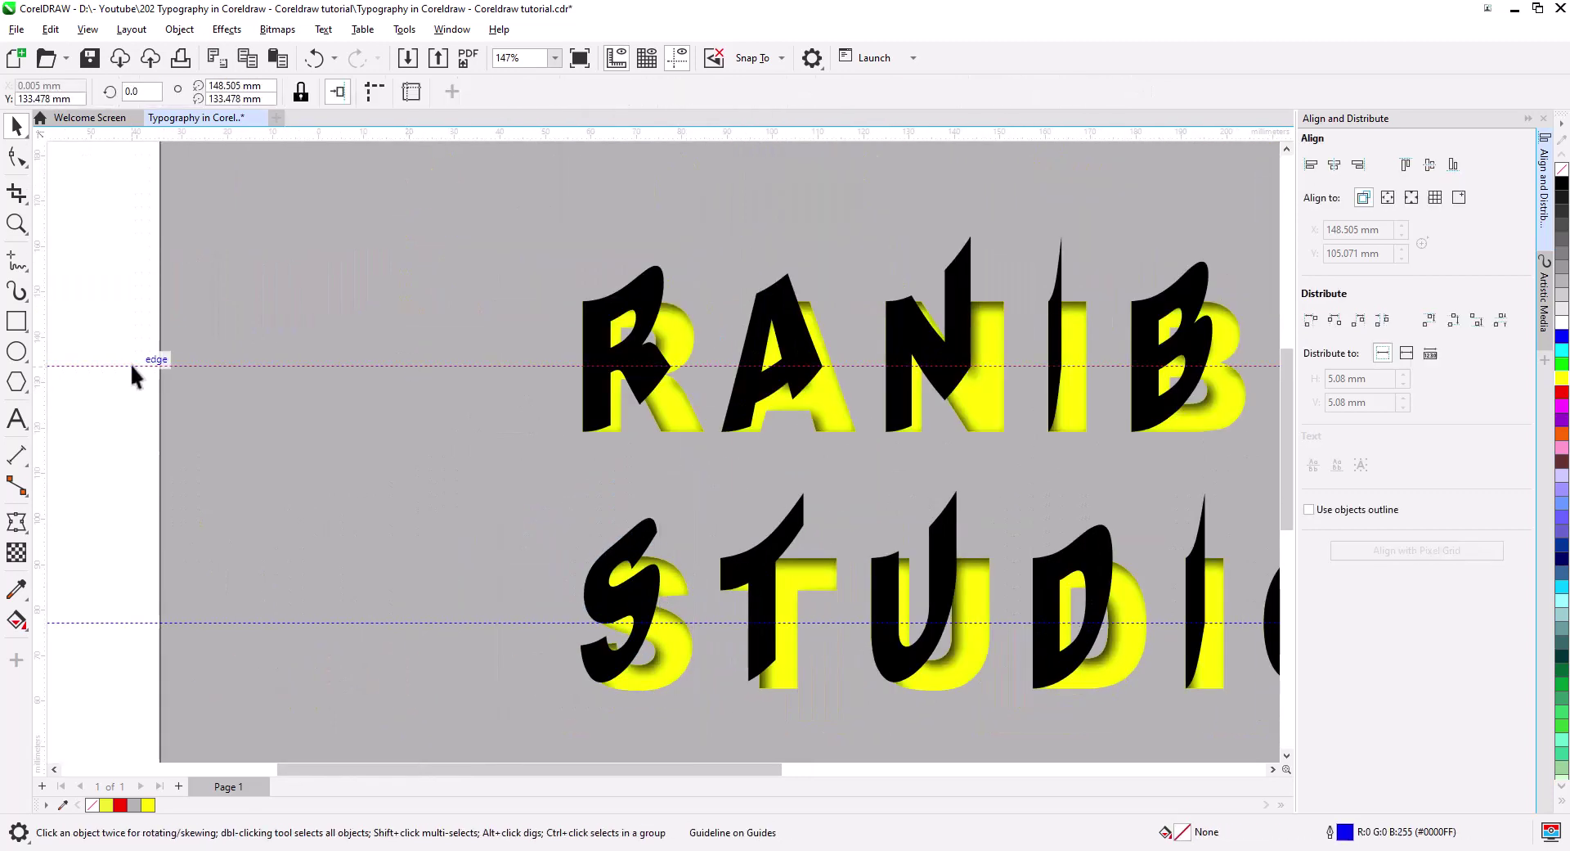
scroll(133, 366, "down", 2)
left_click(368, 458)
scroll(278, 517, "up", 3)
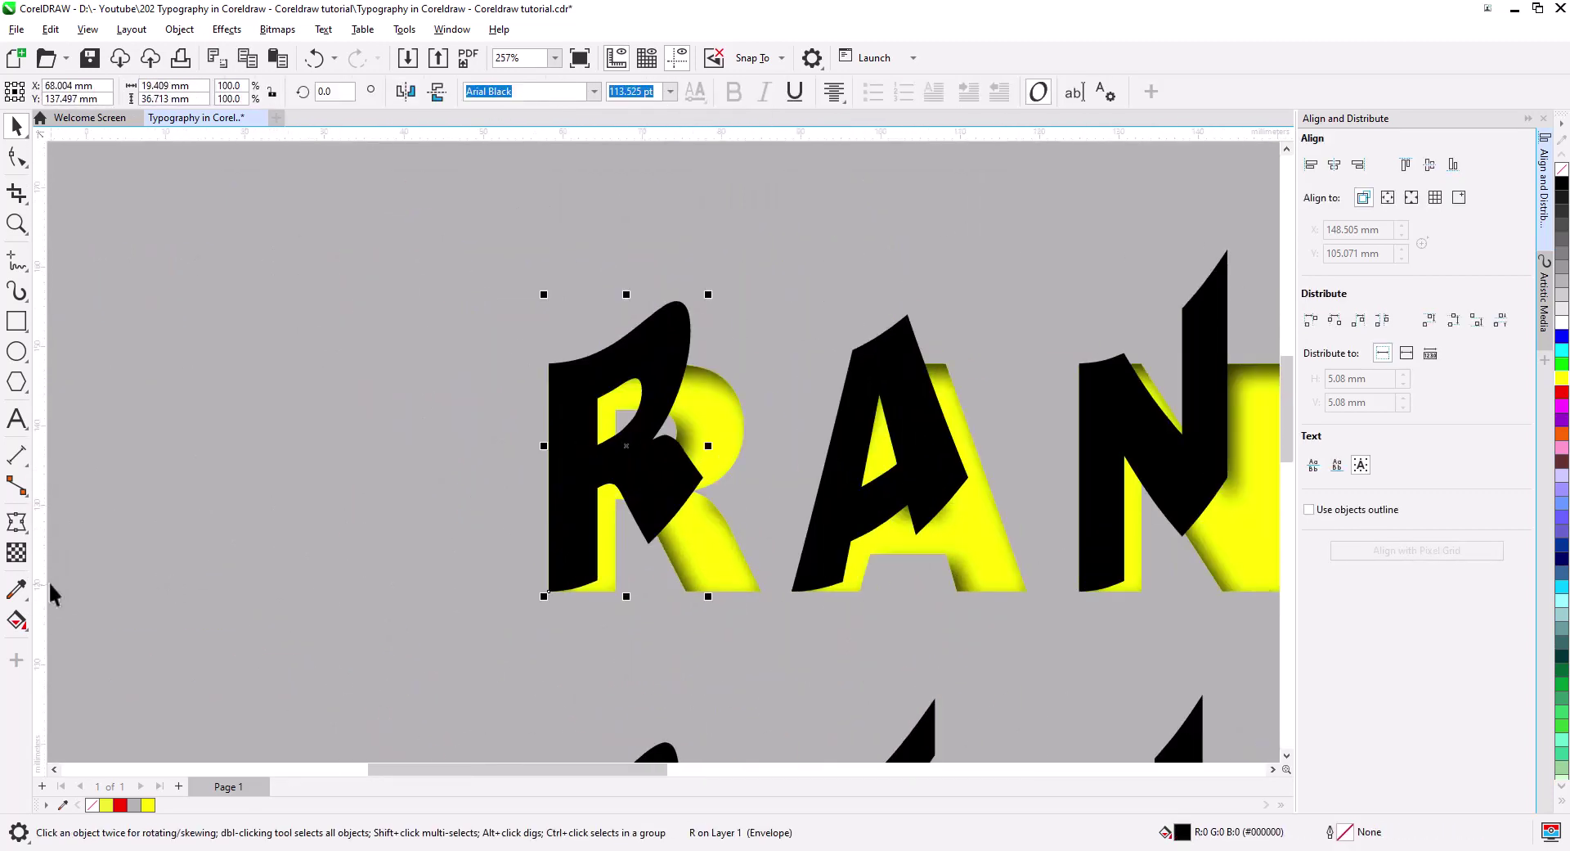
left_click(18, 619)
left_click_drag(685, 470, 549, 469)
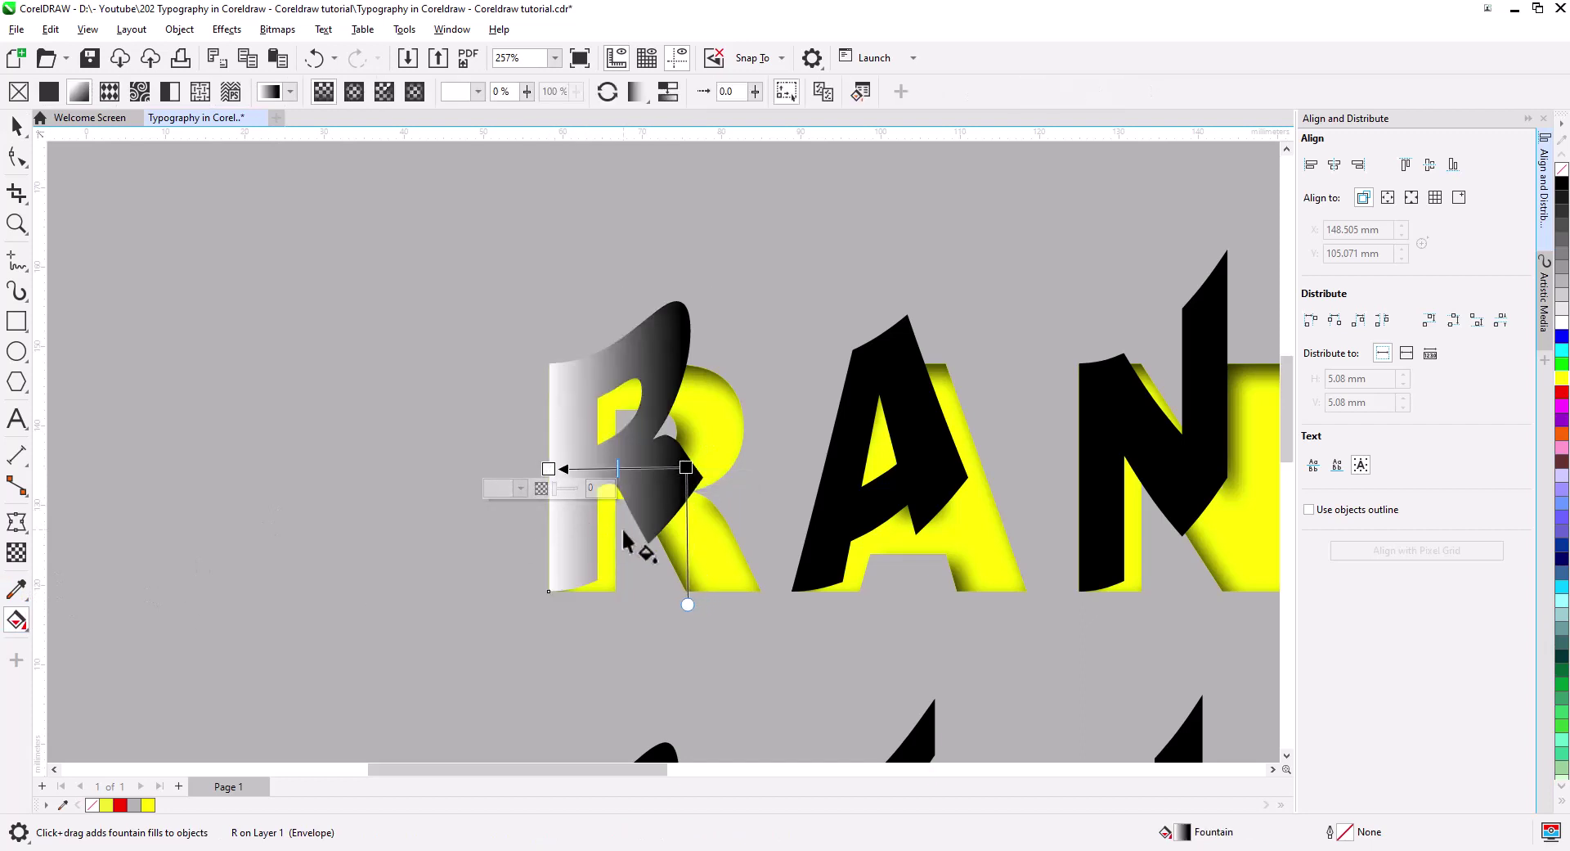
Step: Set the gradient ends to white and a lightened dark grey, then zoom out to the title
left_click(687, 468)
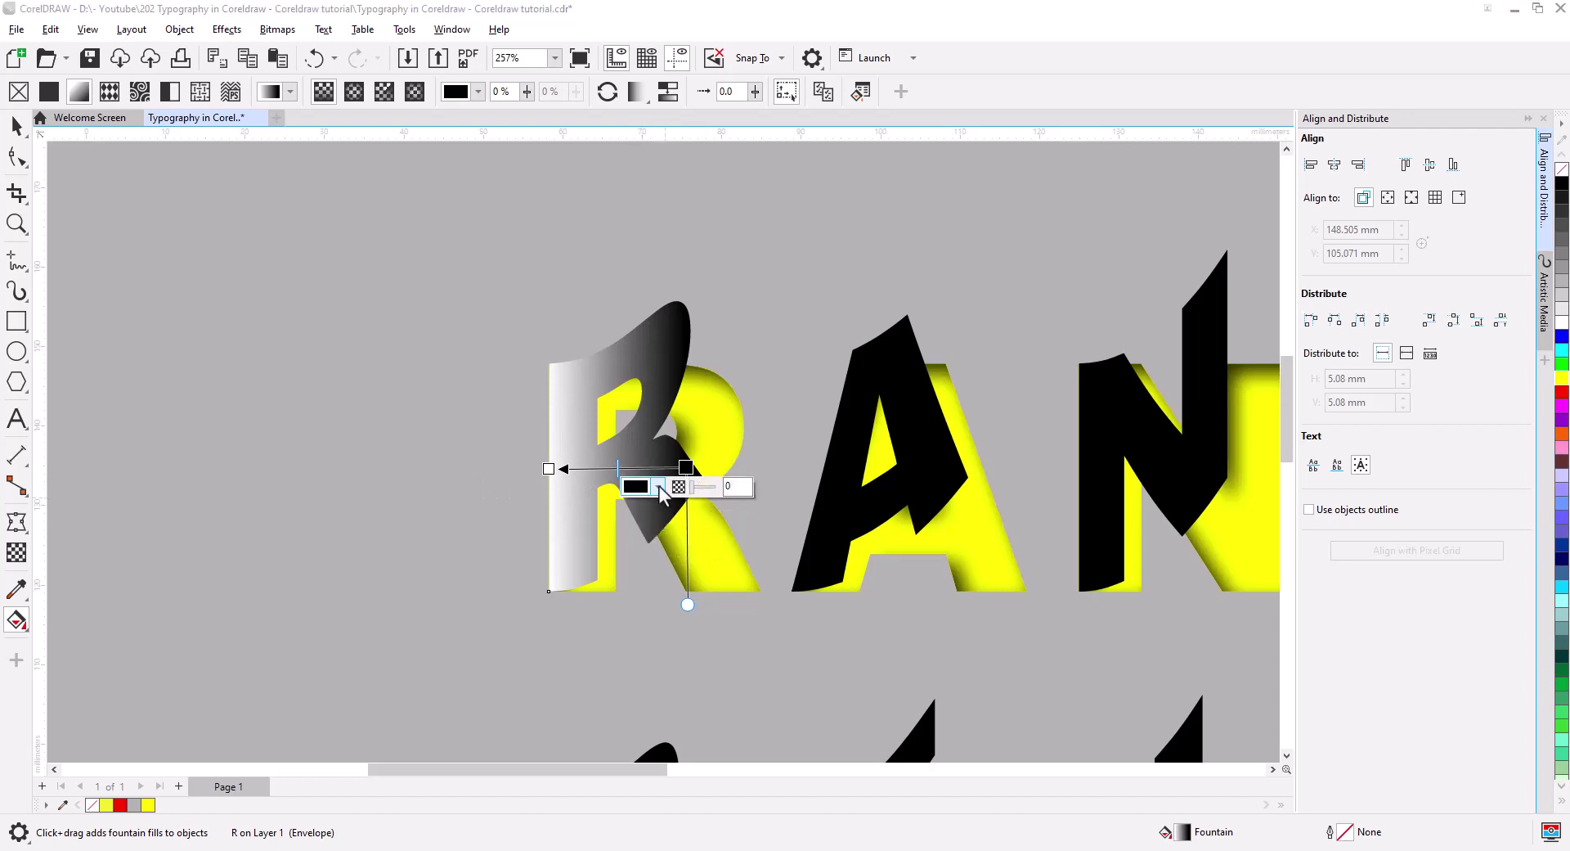
left_click(659, 487)
left_click_drag(628, 554, 633, 561)
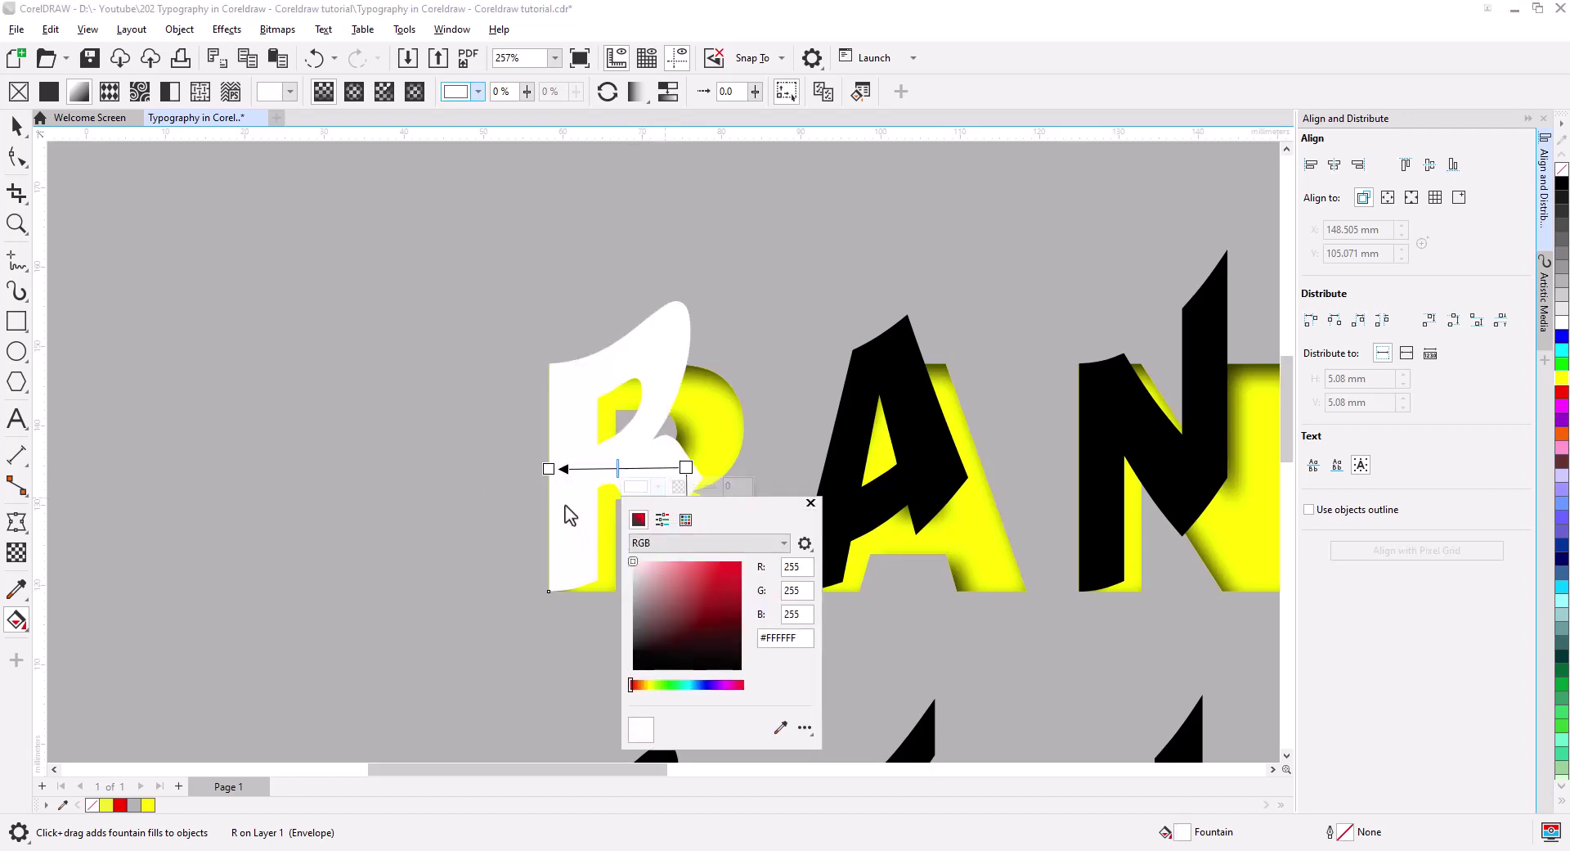
left_click(549, 469)
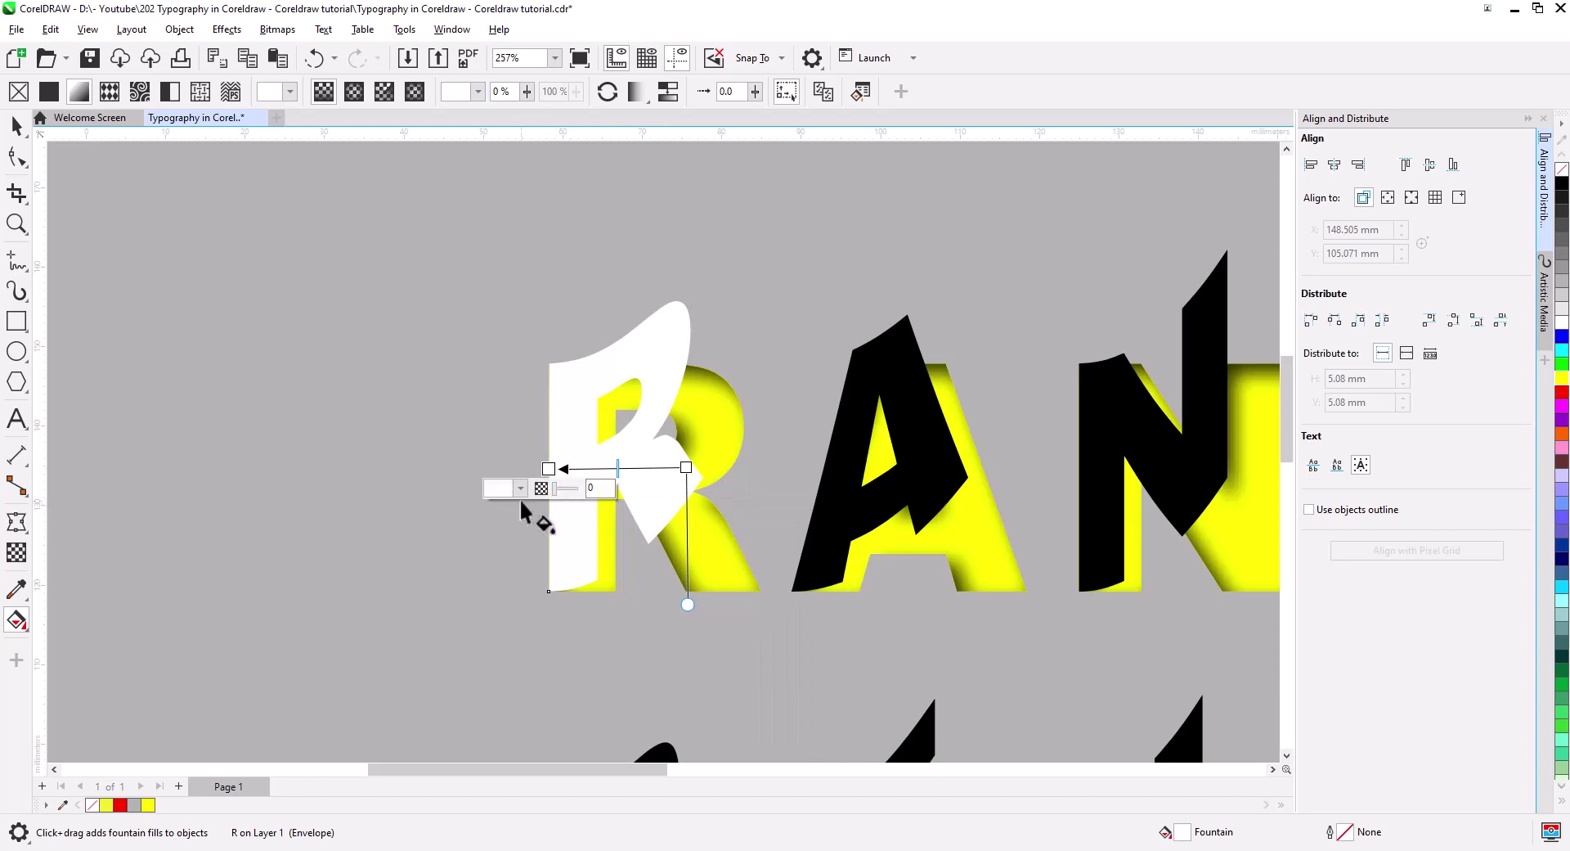
left_click(520, 488)
left_click_drag(495, 563, 497, 635)
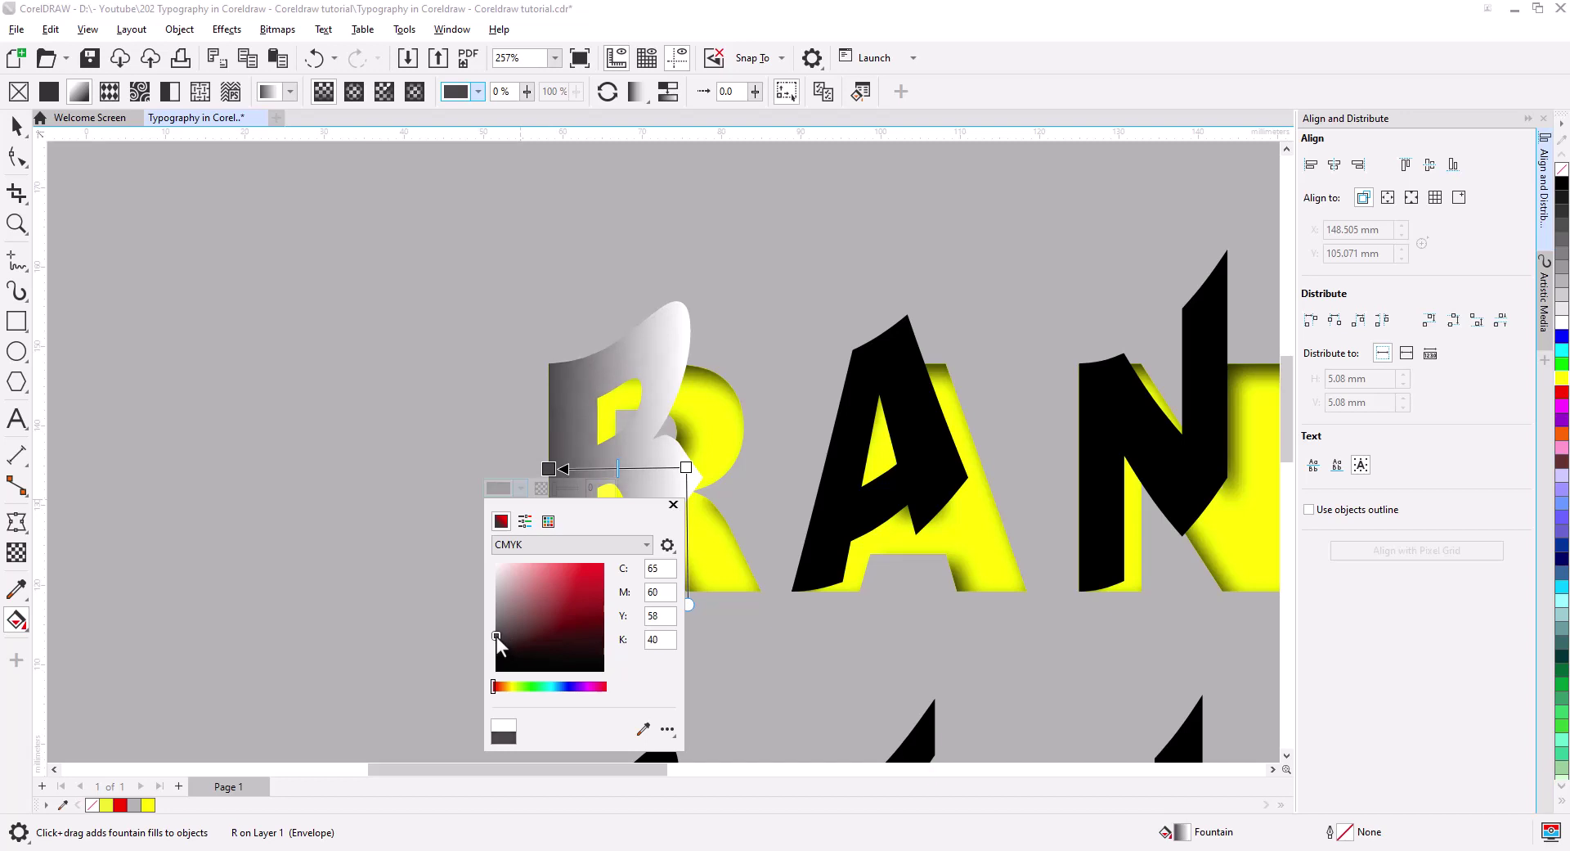
left_click_drag(497, 636, 496, 630)
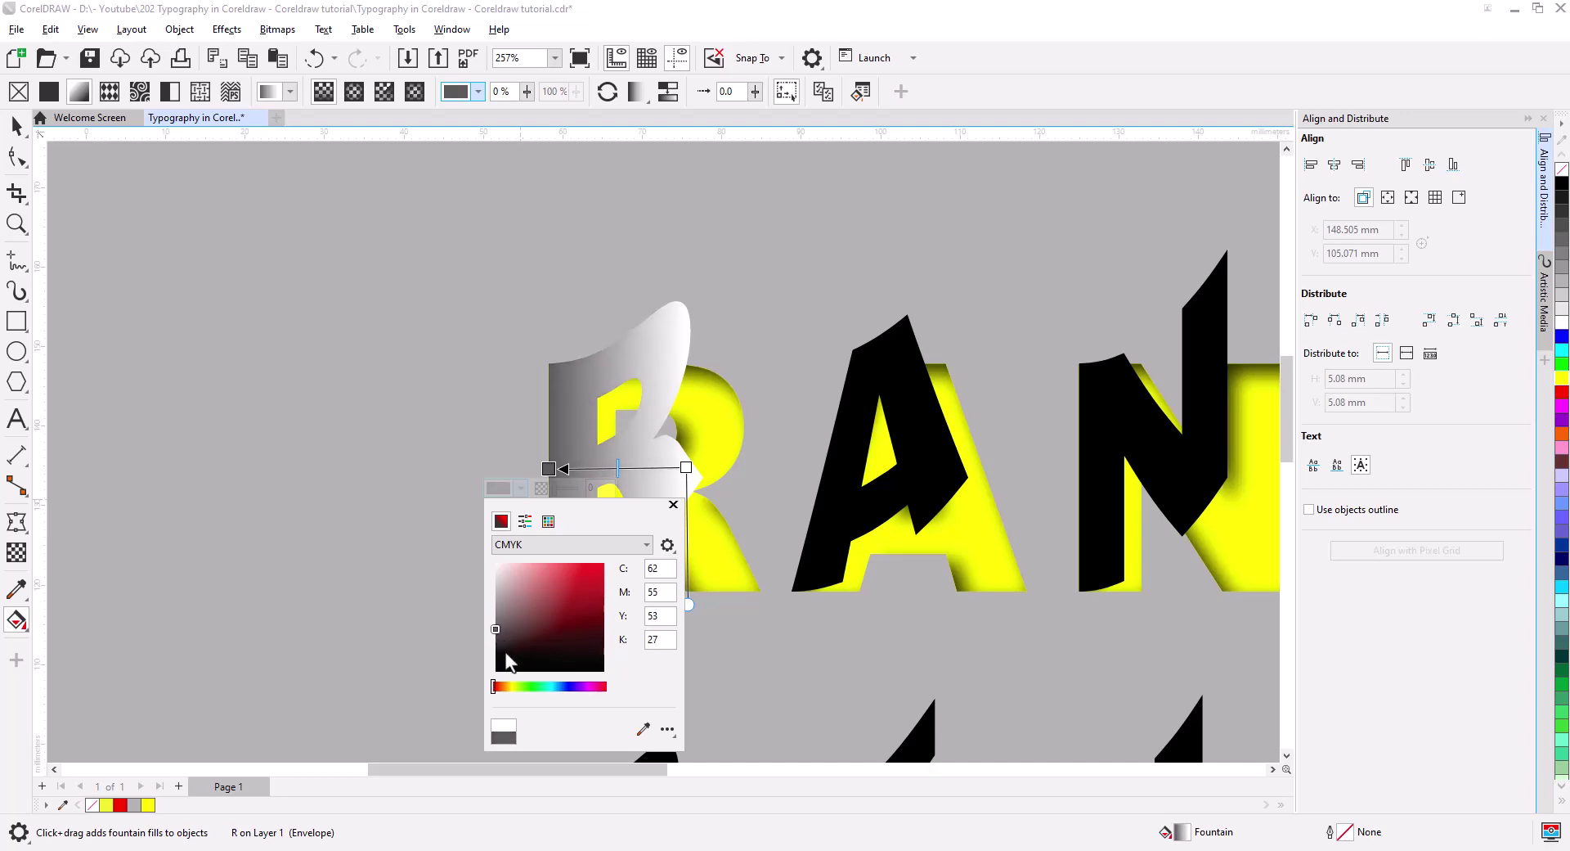
left_click(673, 504)
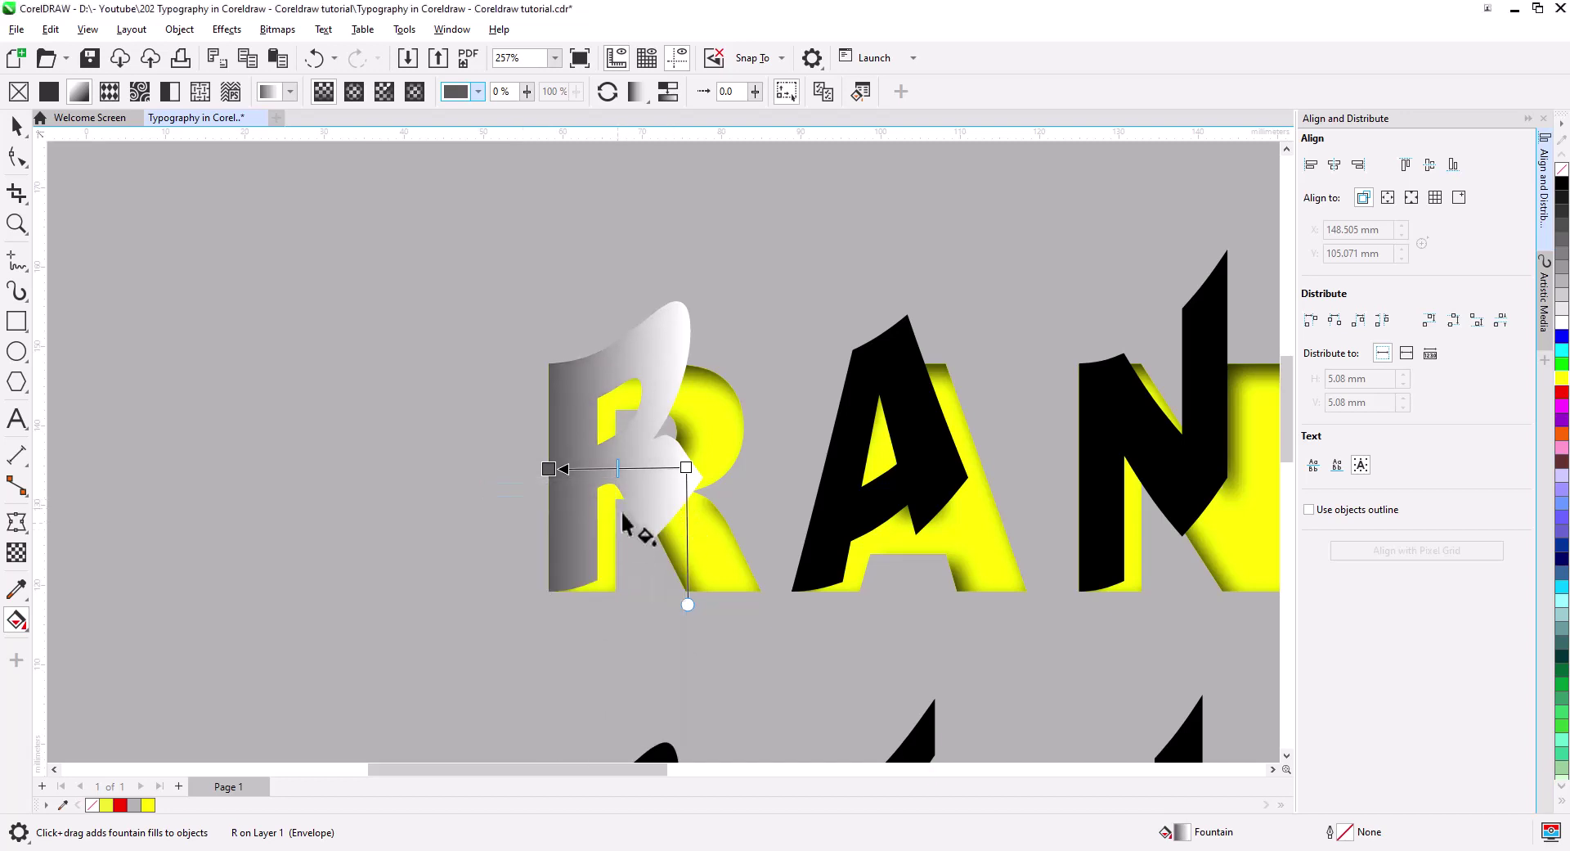
scroll(636, 532, "down", 2)
scroll(634, 527, "down", 2)
left_click_drag(631, 526, 543, 532)
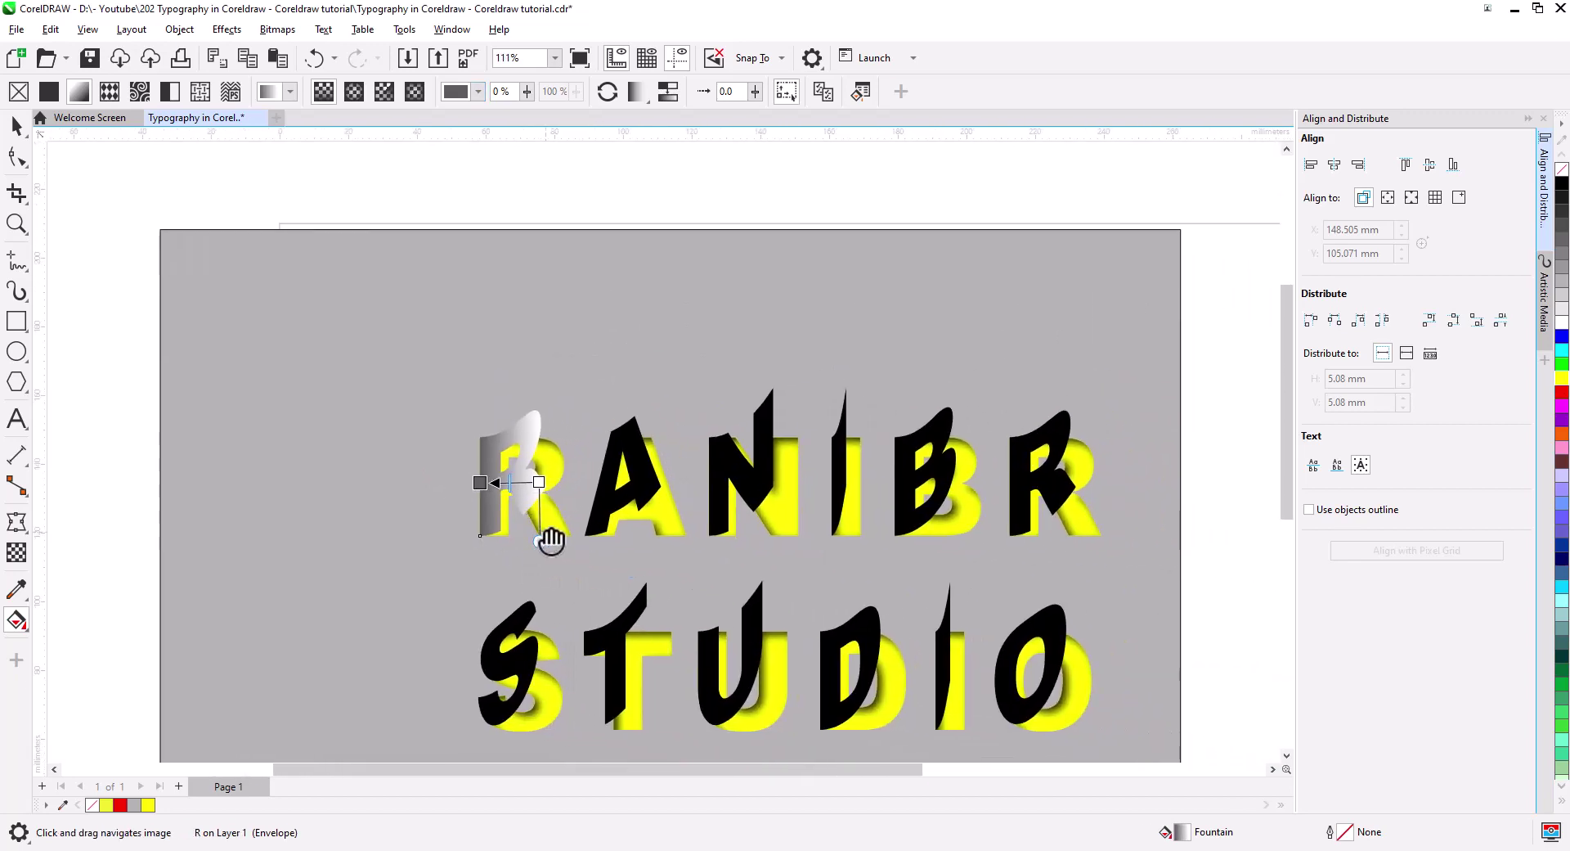
Step: Select the remaining RANIBR letters plus the O and T of STUDIO
left_click(17, 125)
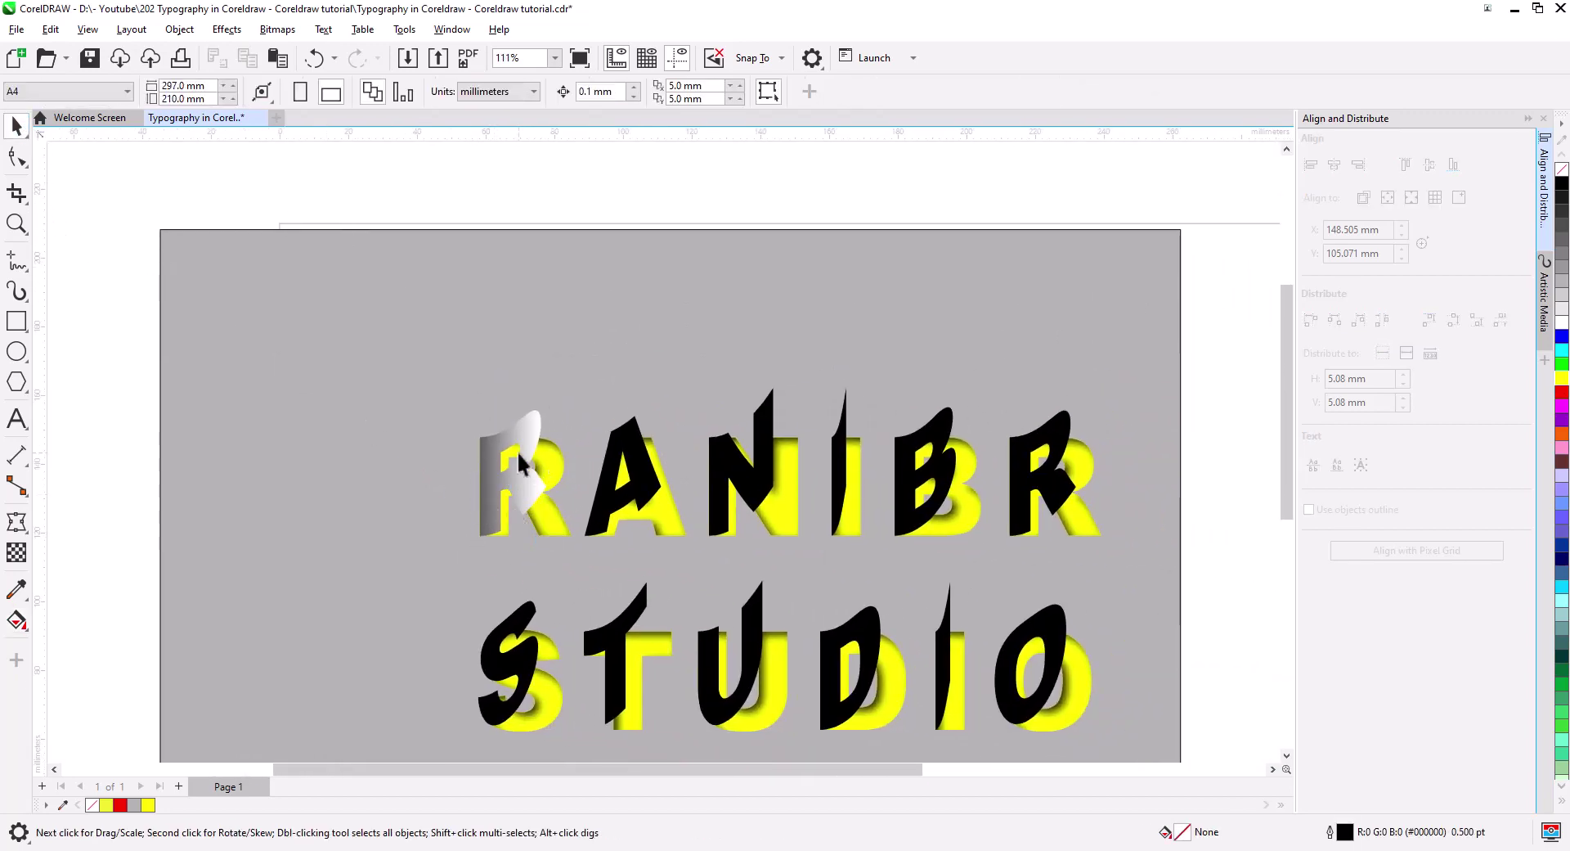
left_click(609, 499)
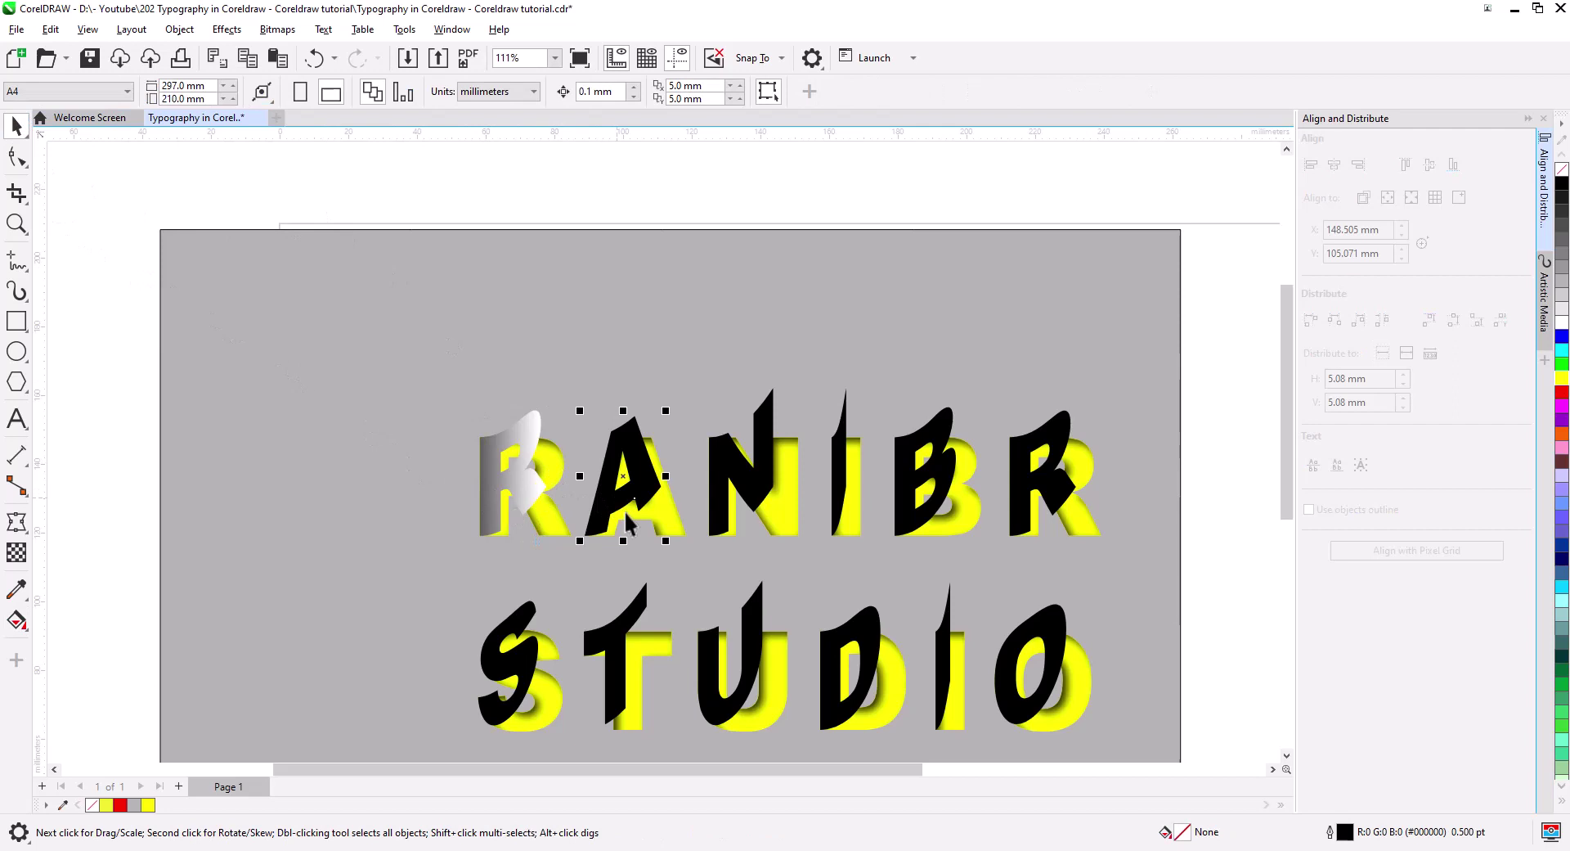
left_click(761, 499, "shift")
left_click(849, 507, "shift")
left_click(959, 511, "shift")
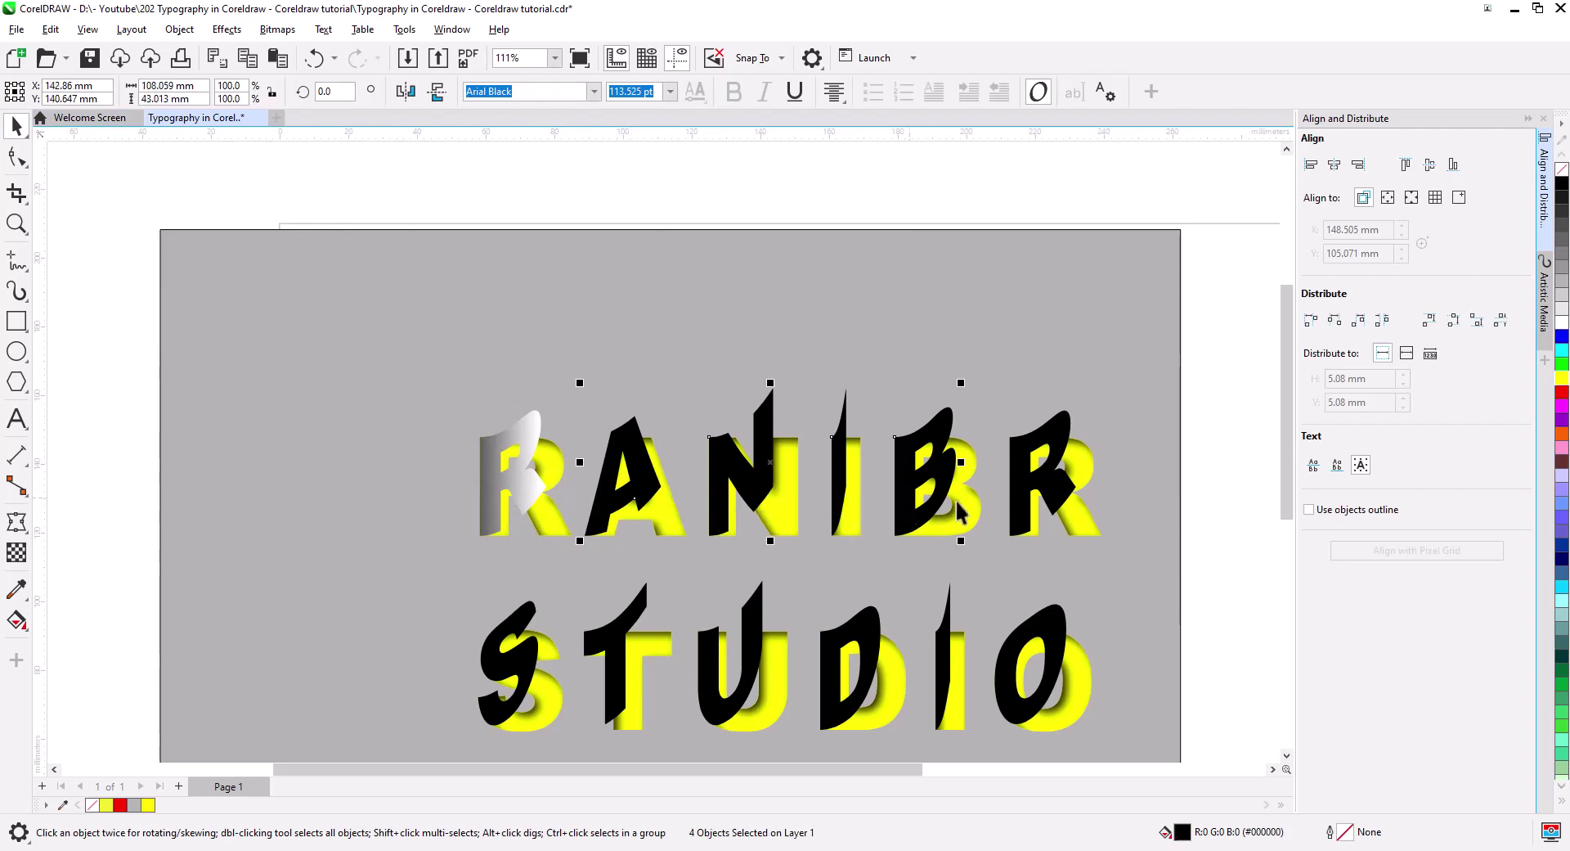
left_click(1047, 615, "shift")
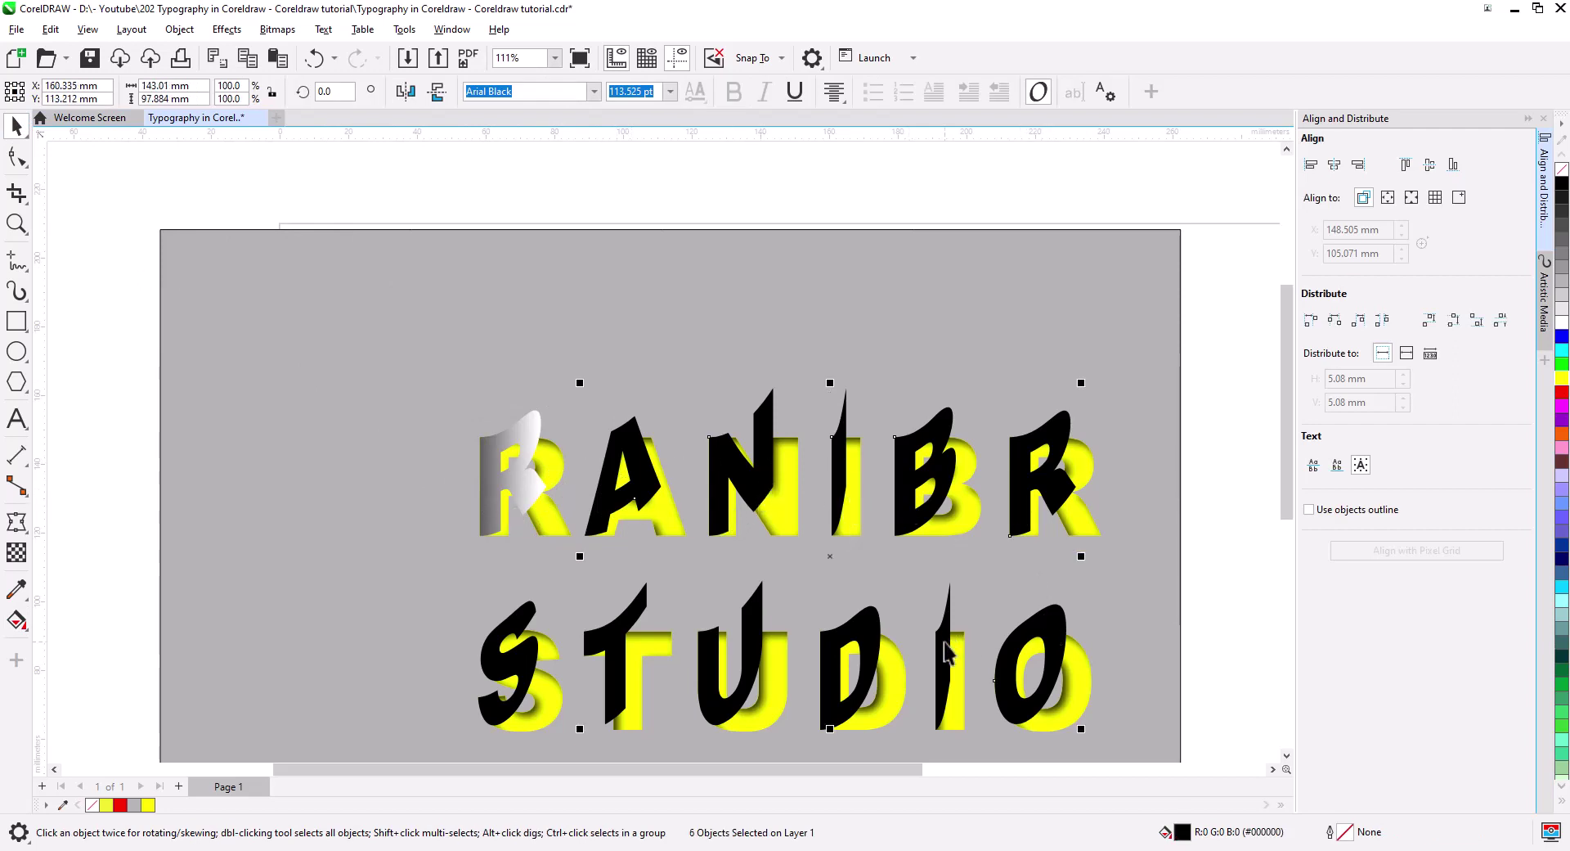
left_click(612, 650, "shift")
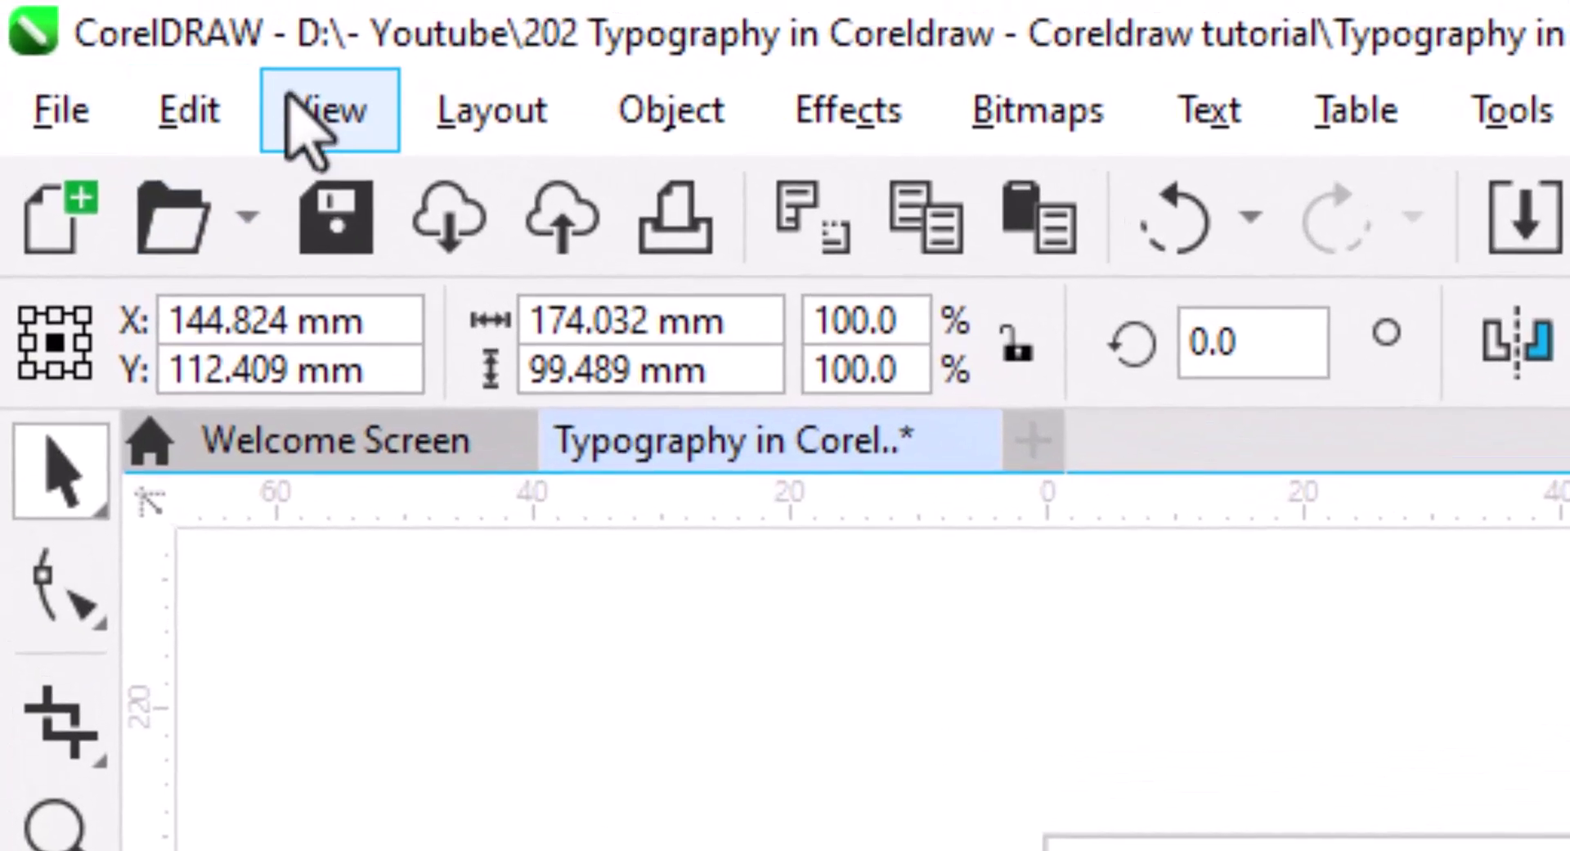
Step: Copy only the fill from the gradient R onto them with Copy Properties From
left_click(50, 29)
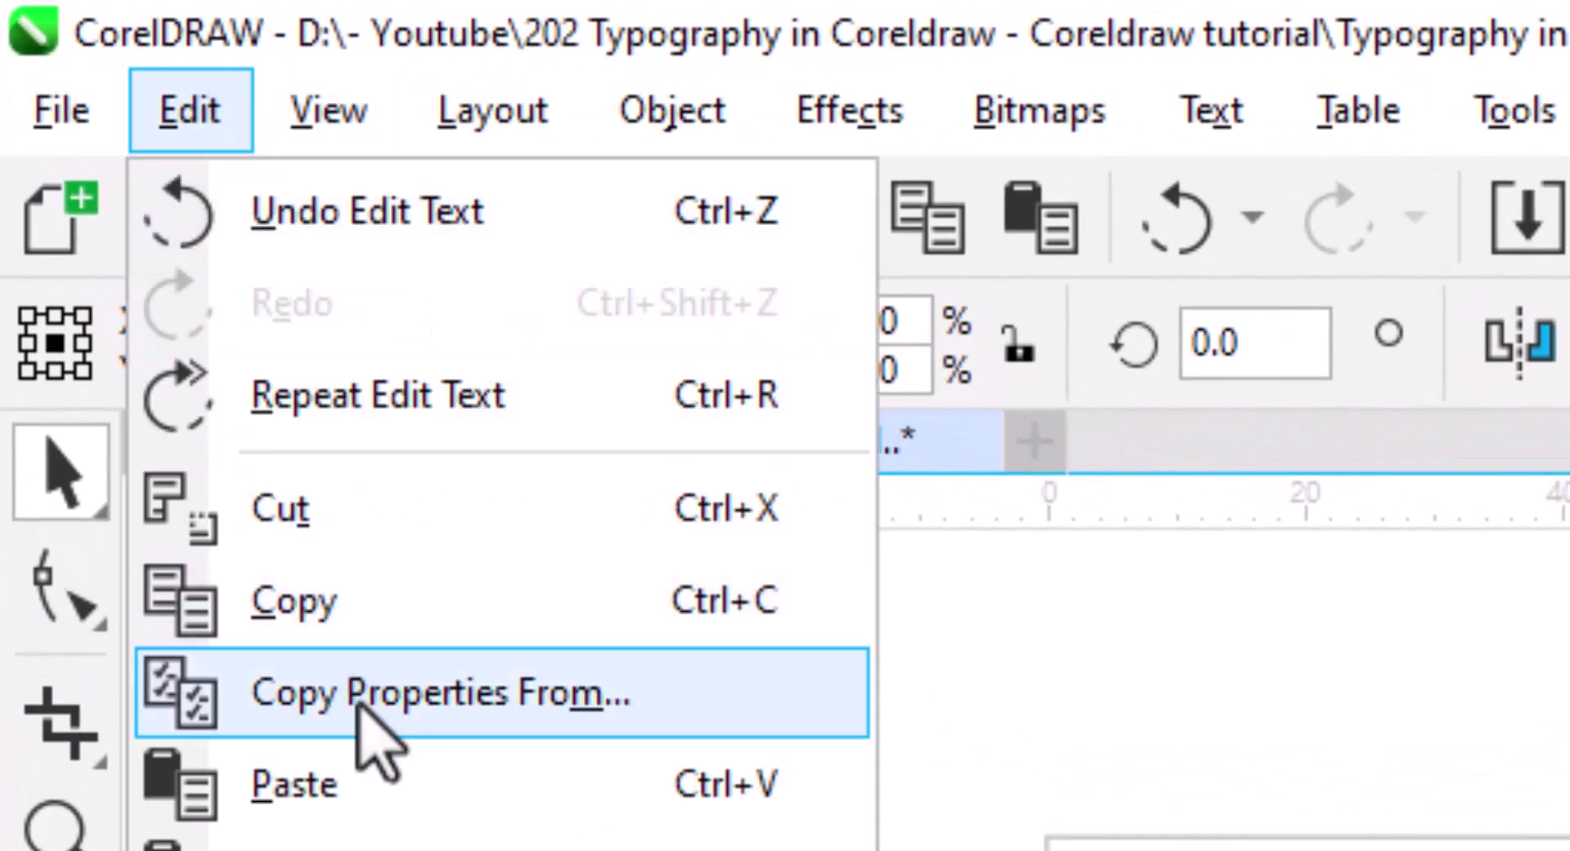
left_click(360, 702)
left_click(613, 315)
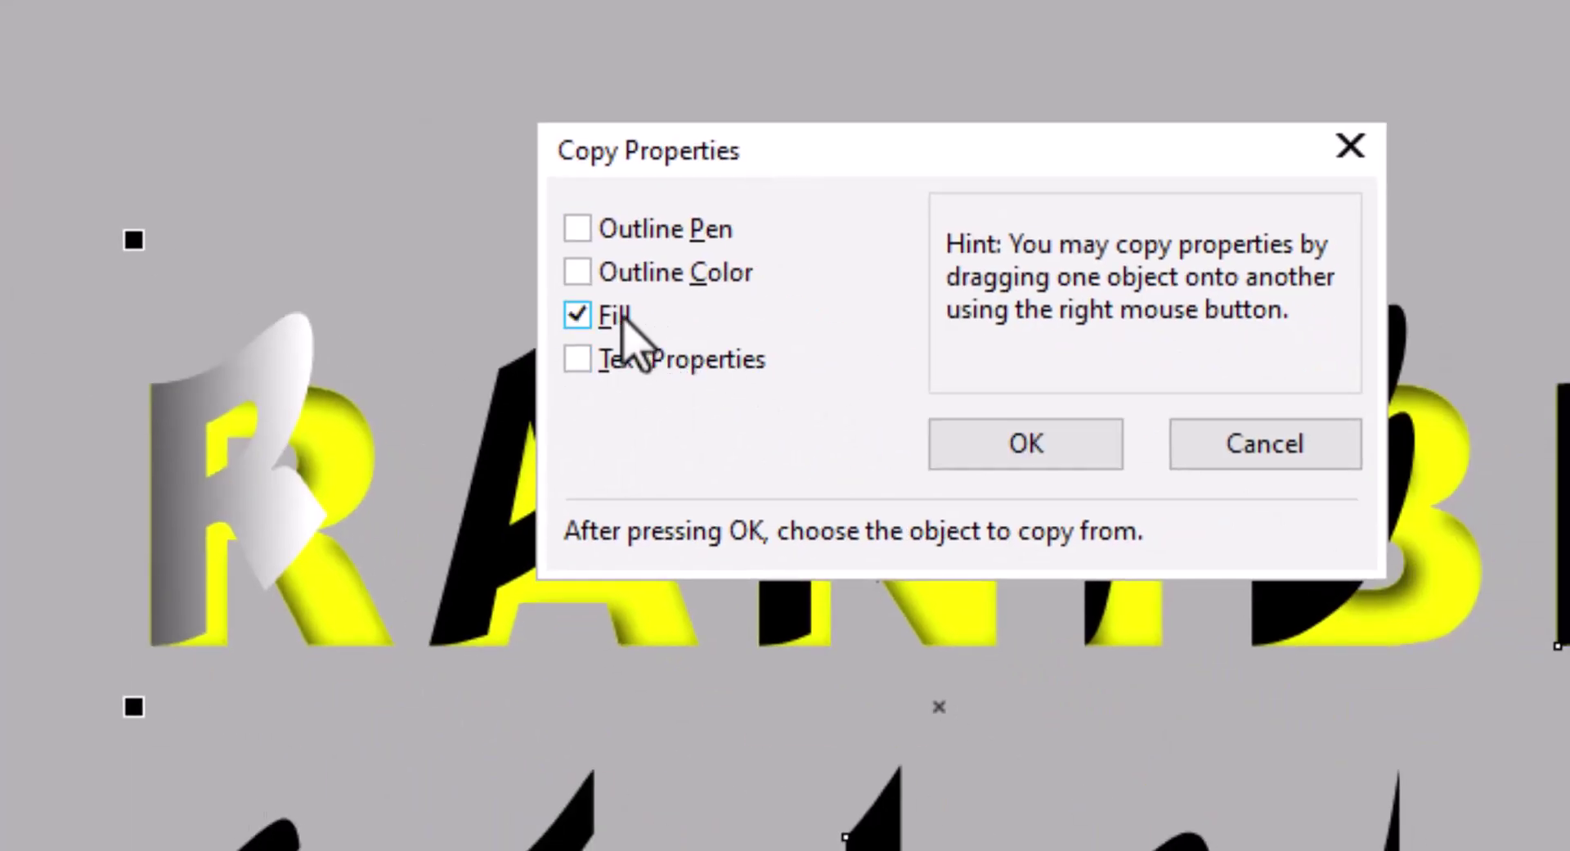
left_click(1055, 446)
left_click(168, 507)
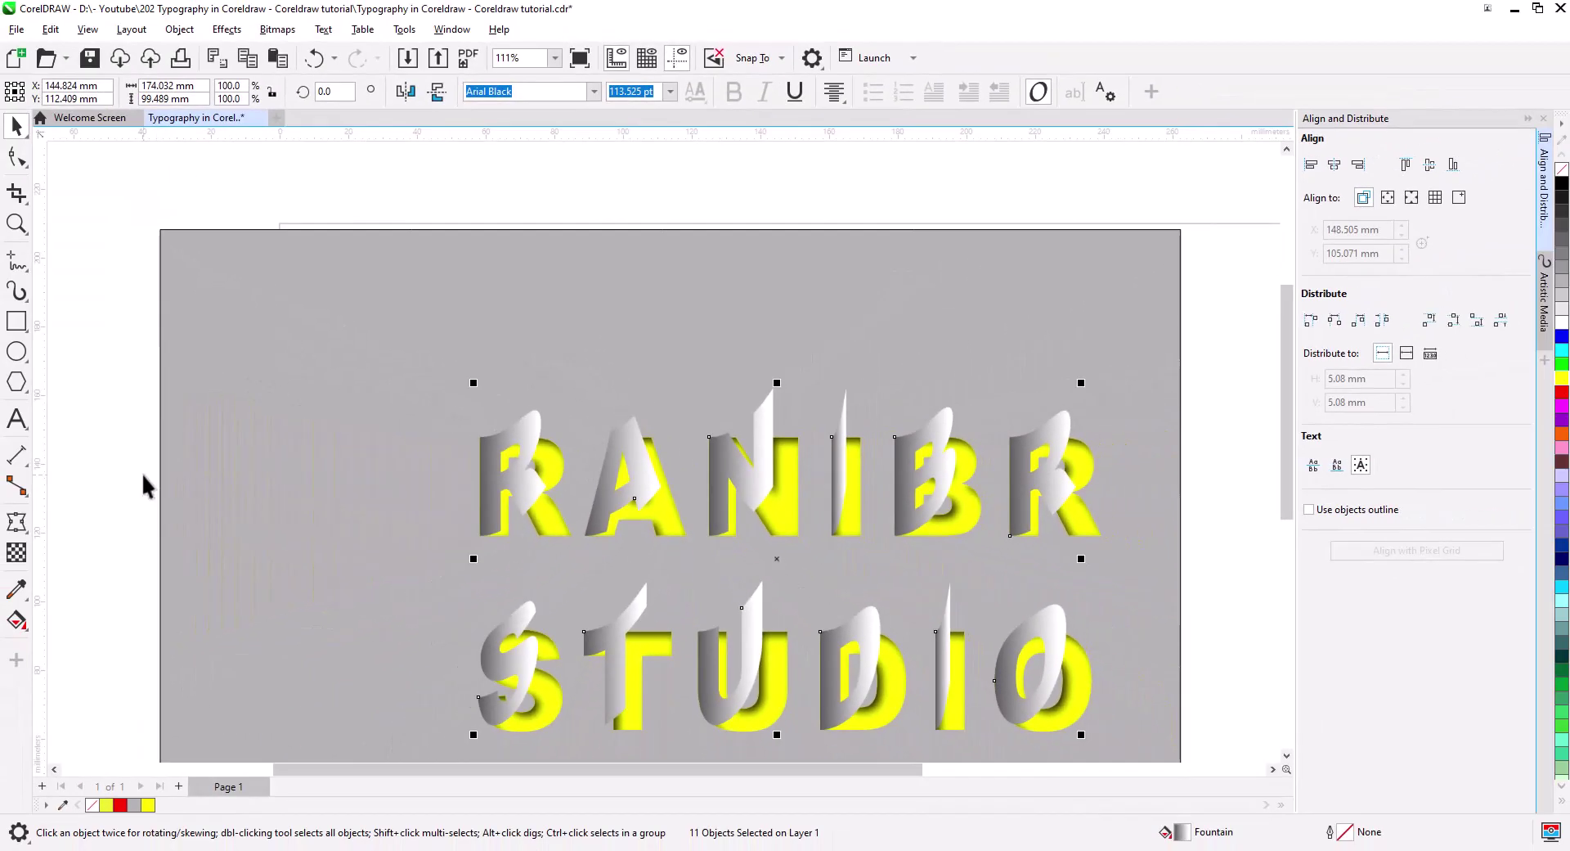
left_click(478, 556)
Step: Replace the R's flat shadow with a perspective drop shadow cast from its left side
scroll(490, 560, "up", 2)
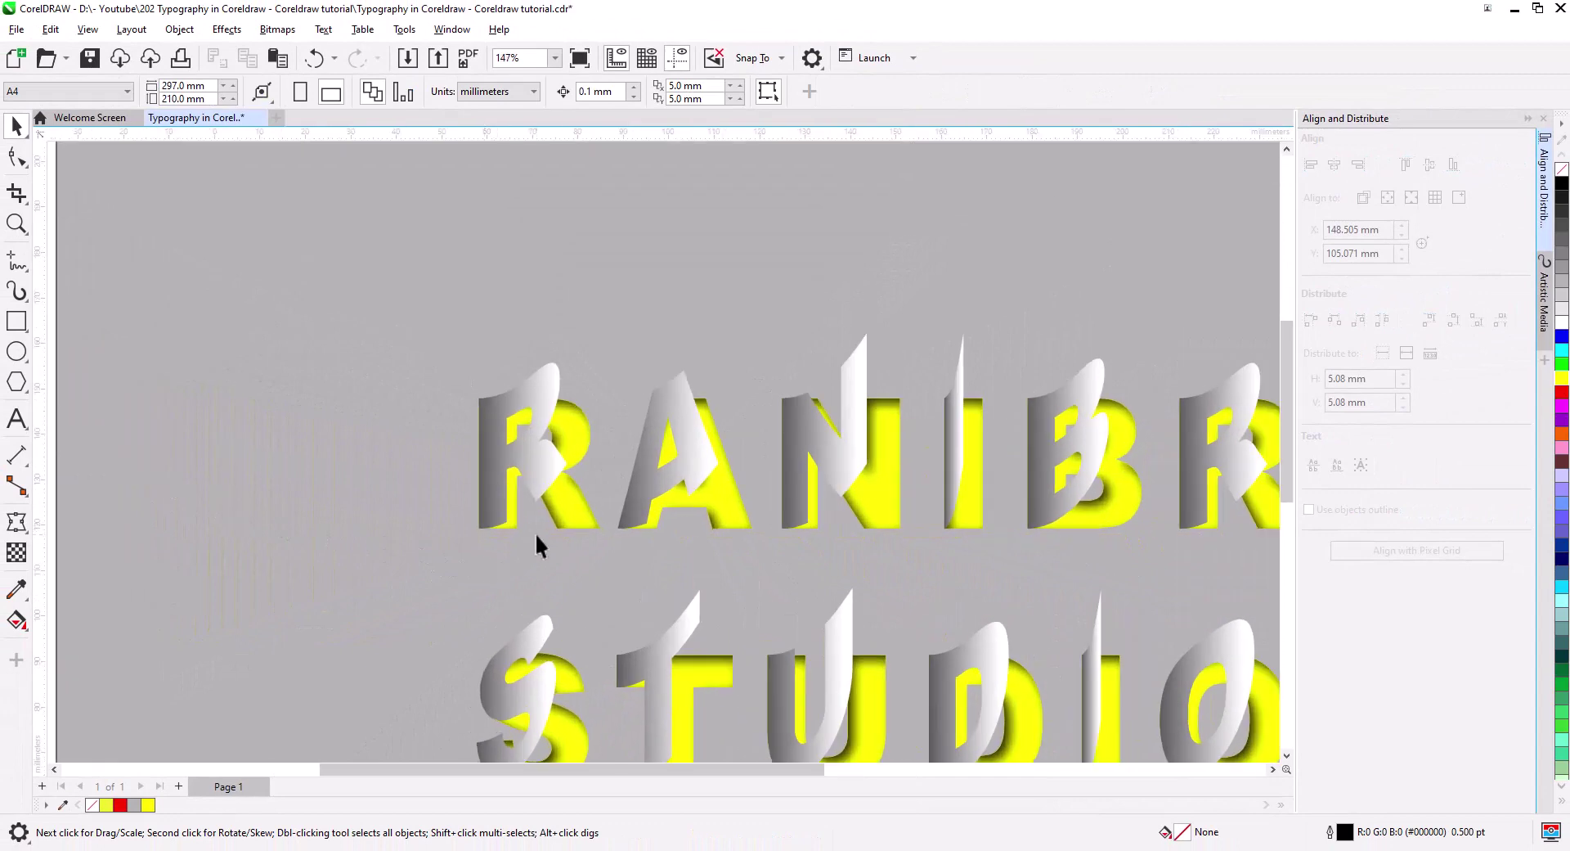
left_click(536, 472)
scroll(491, 515, "up", 2)
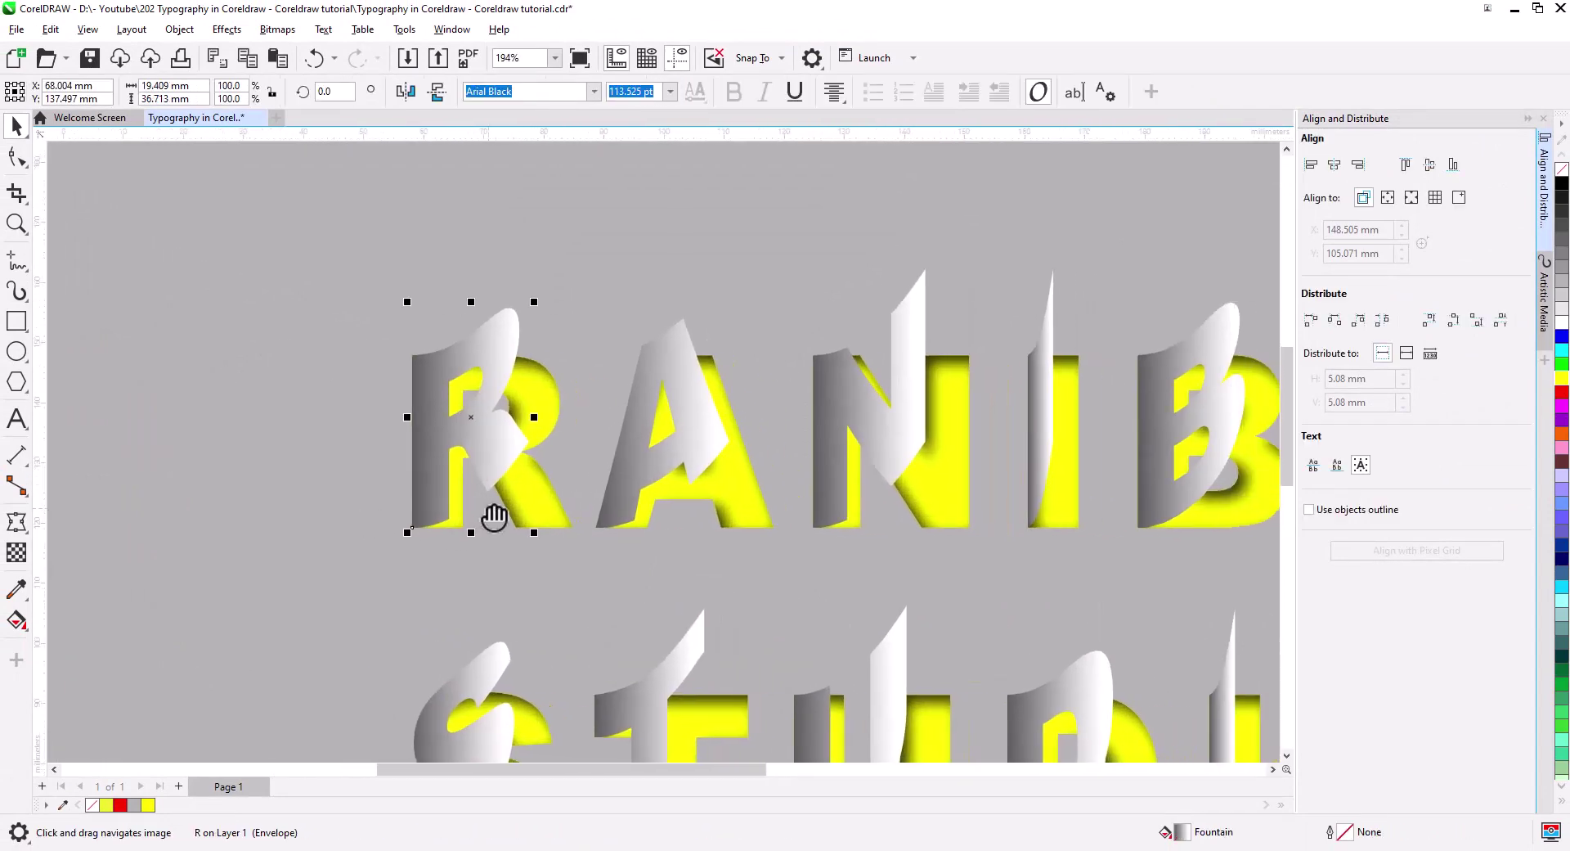
left_click(18, 526)
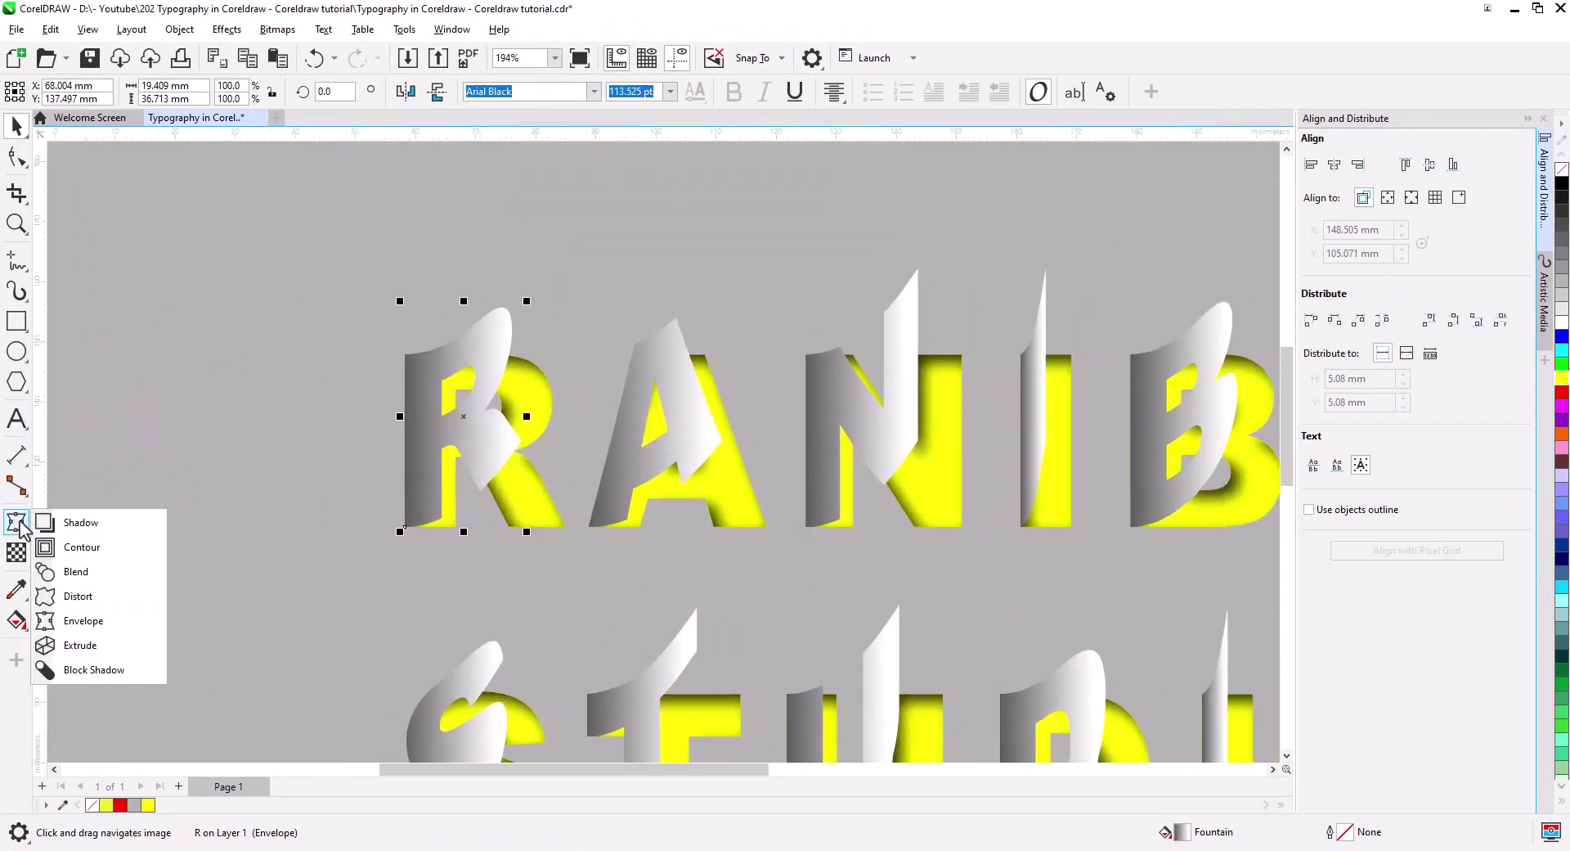
left_click(66, 532)
left_click(175, 92)
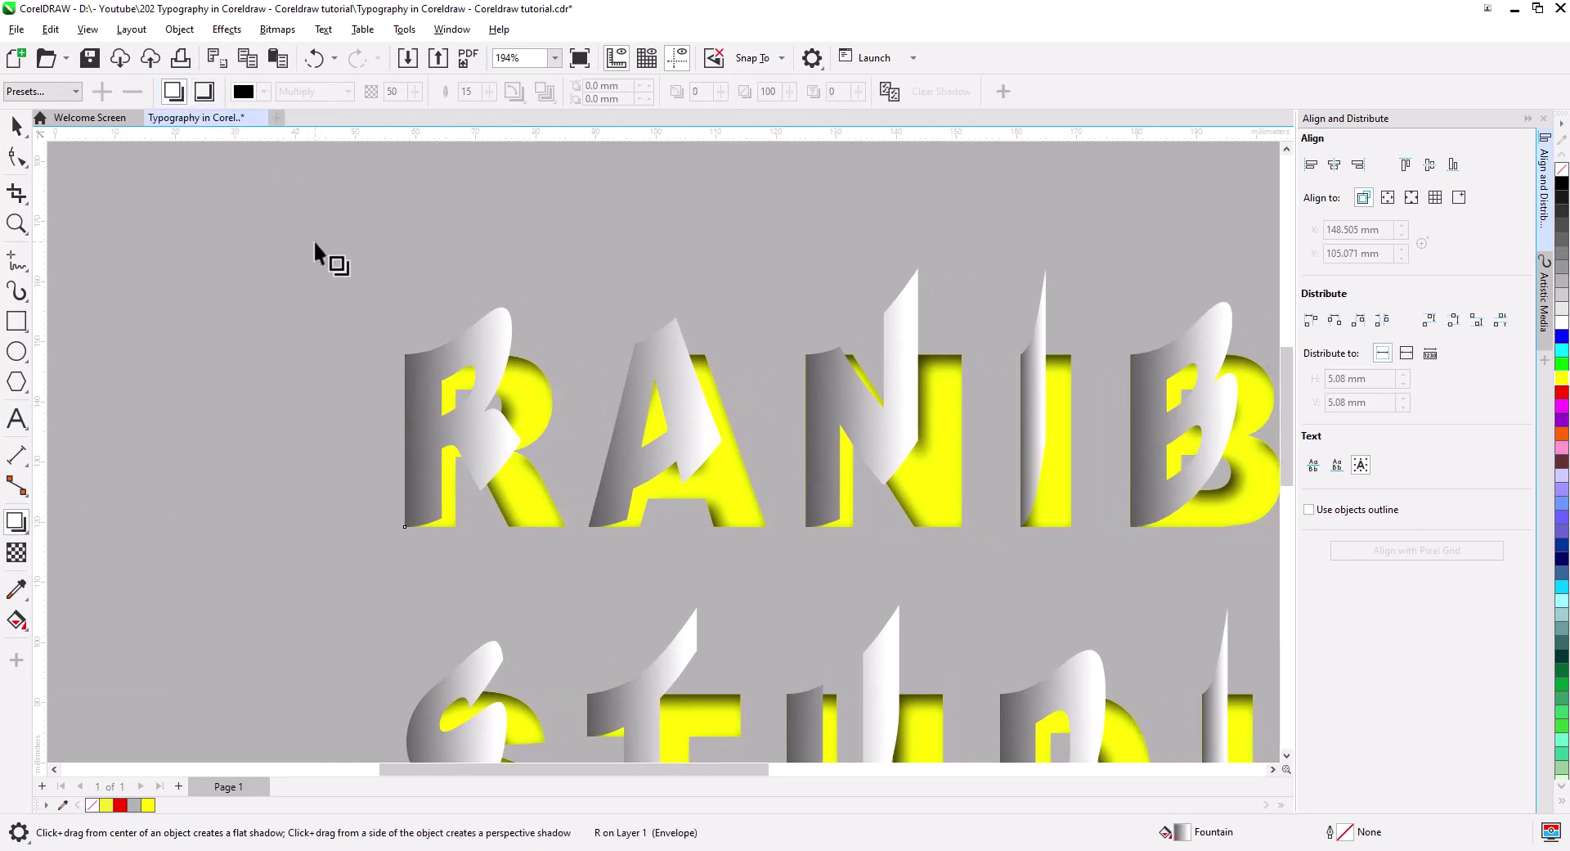
left_click_drag(463, 416, 527, 470)
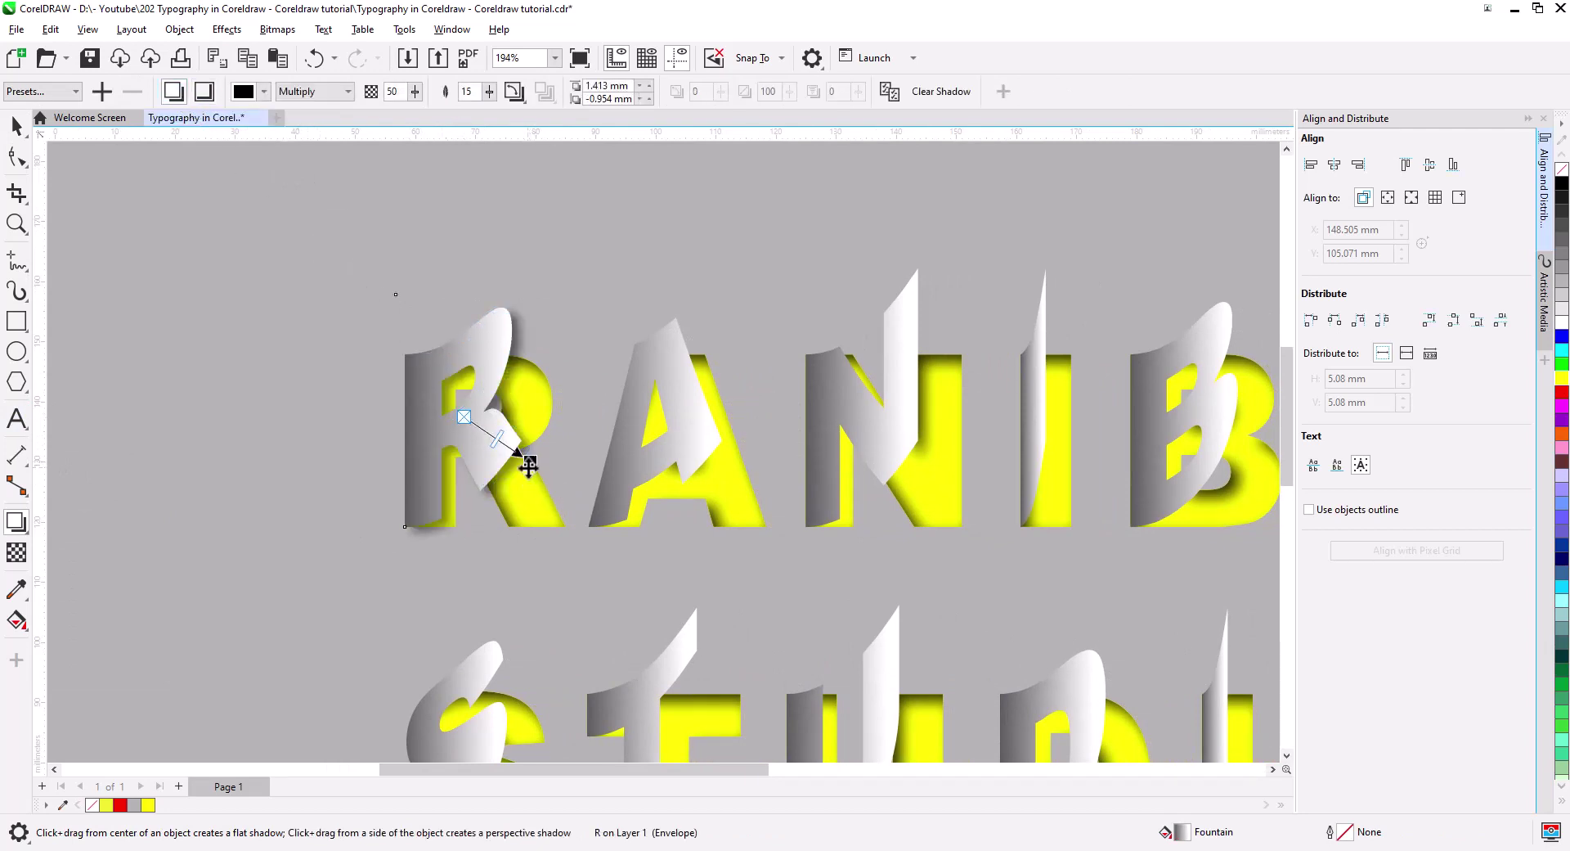
key("ctrl+z")
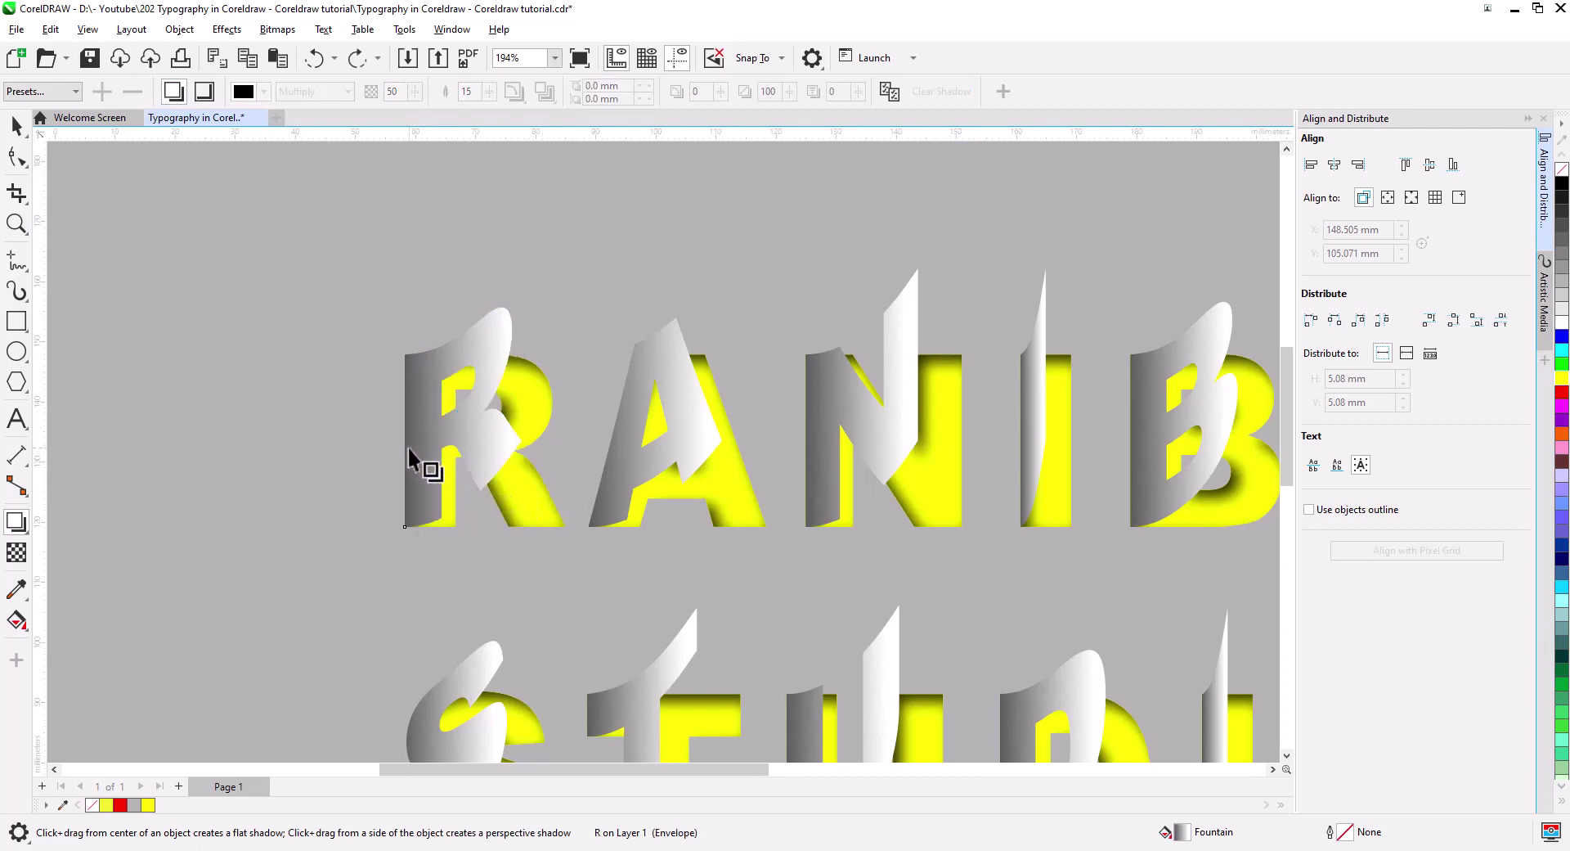
mouse_move(405, 417)
left_mouse_down()
mouse_move(546, 496)
mouse_move(532, 456)
left_mouse_up()
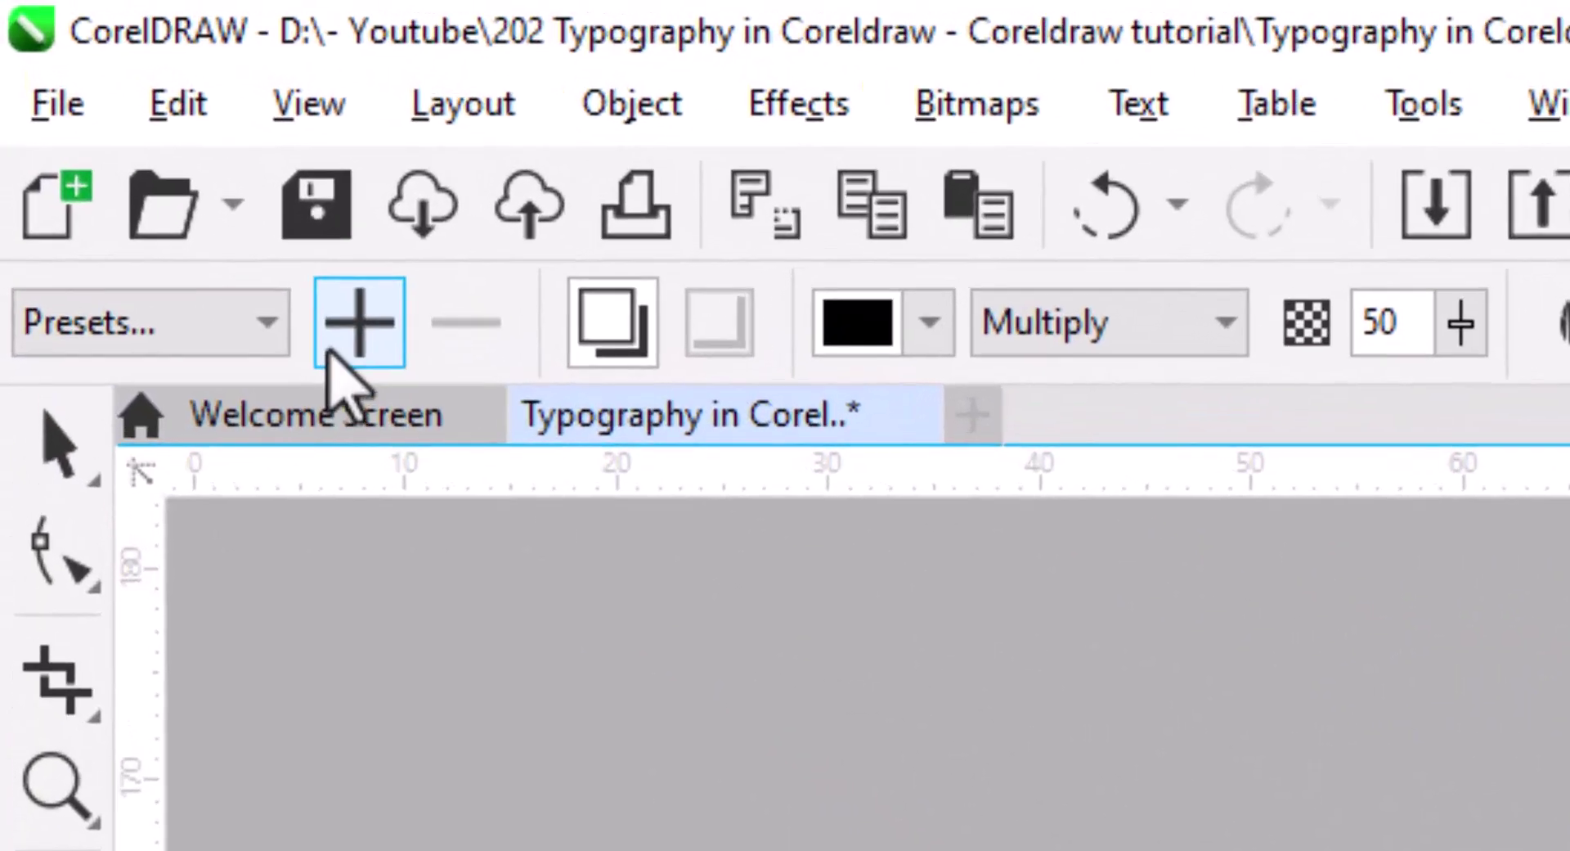
Step: Save the R's shadow as a preset named 11
left_click(102, 91)
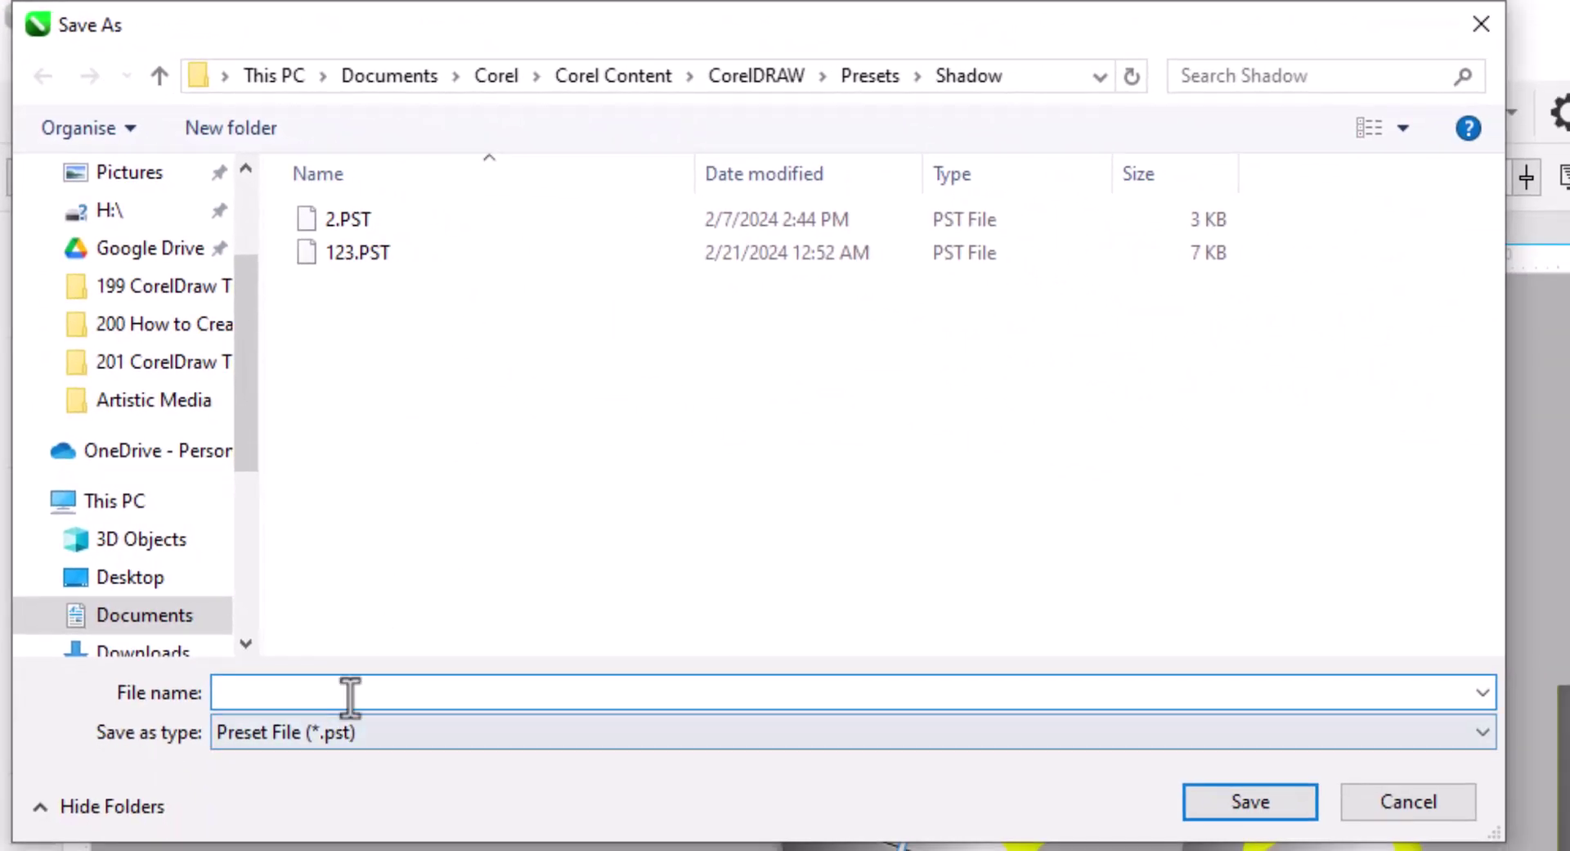
type("1")
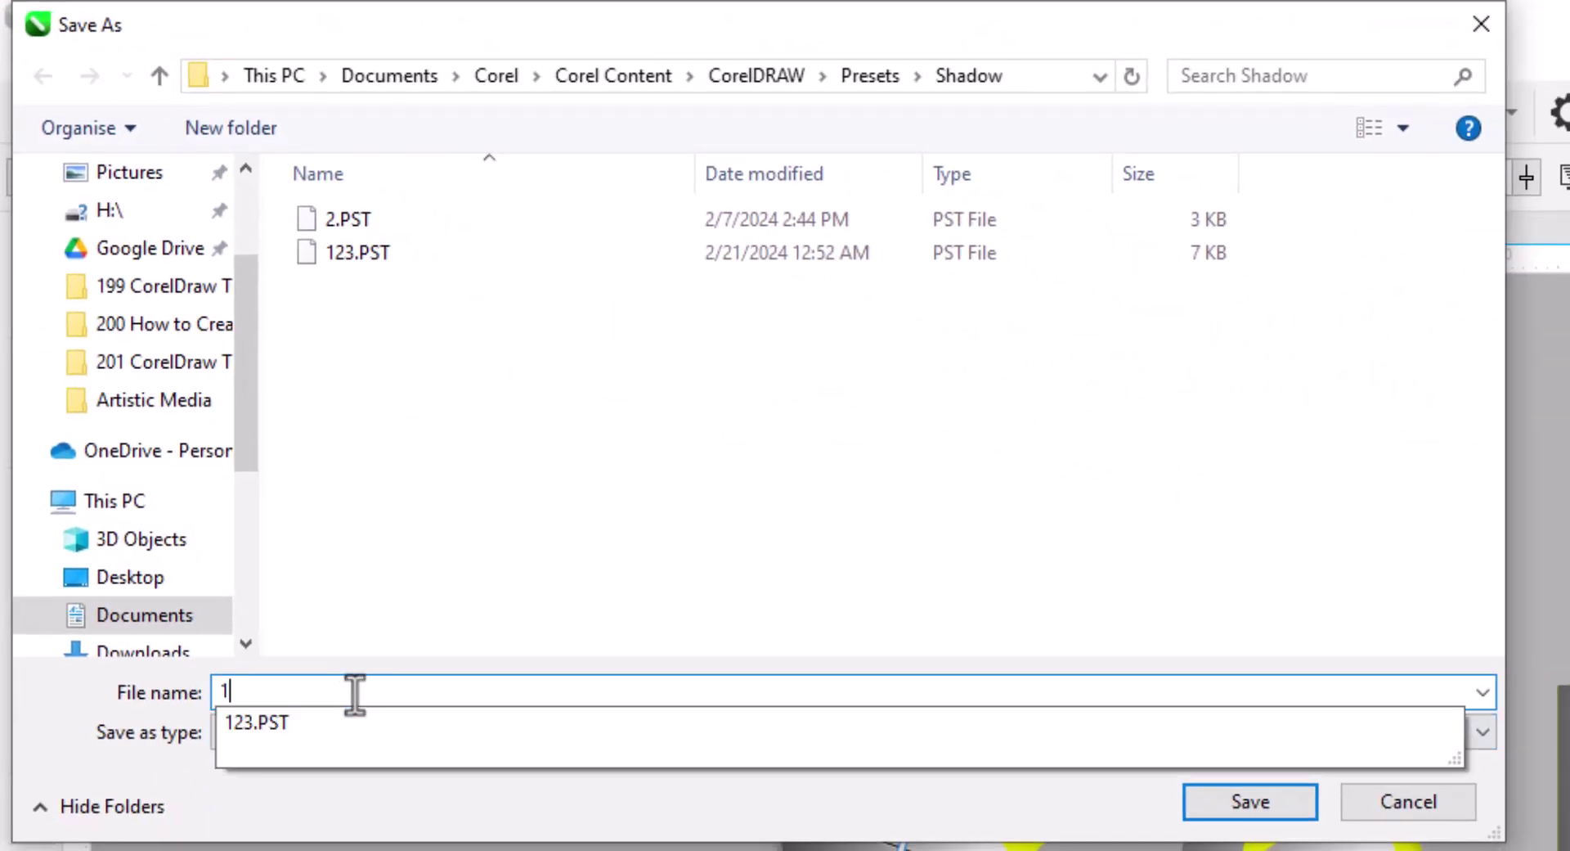
type("1")
left_click(1233, 792)
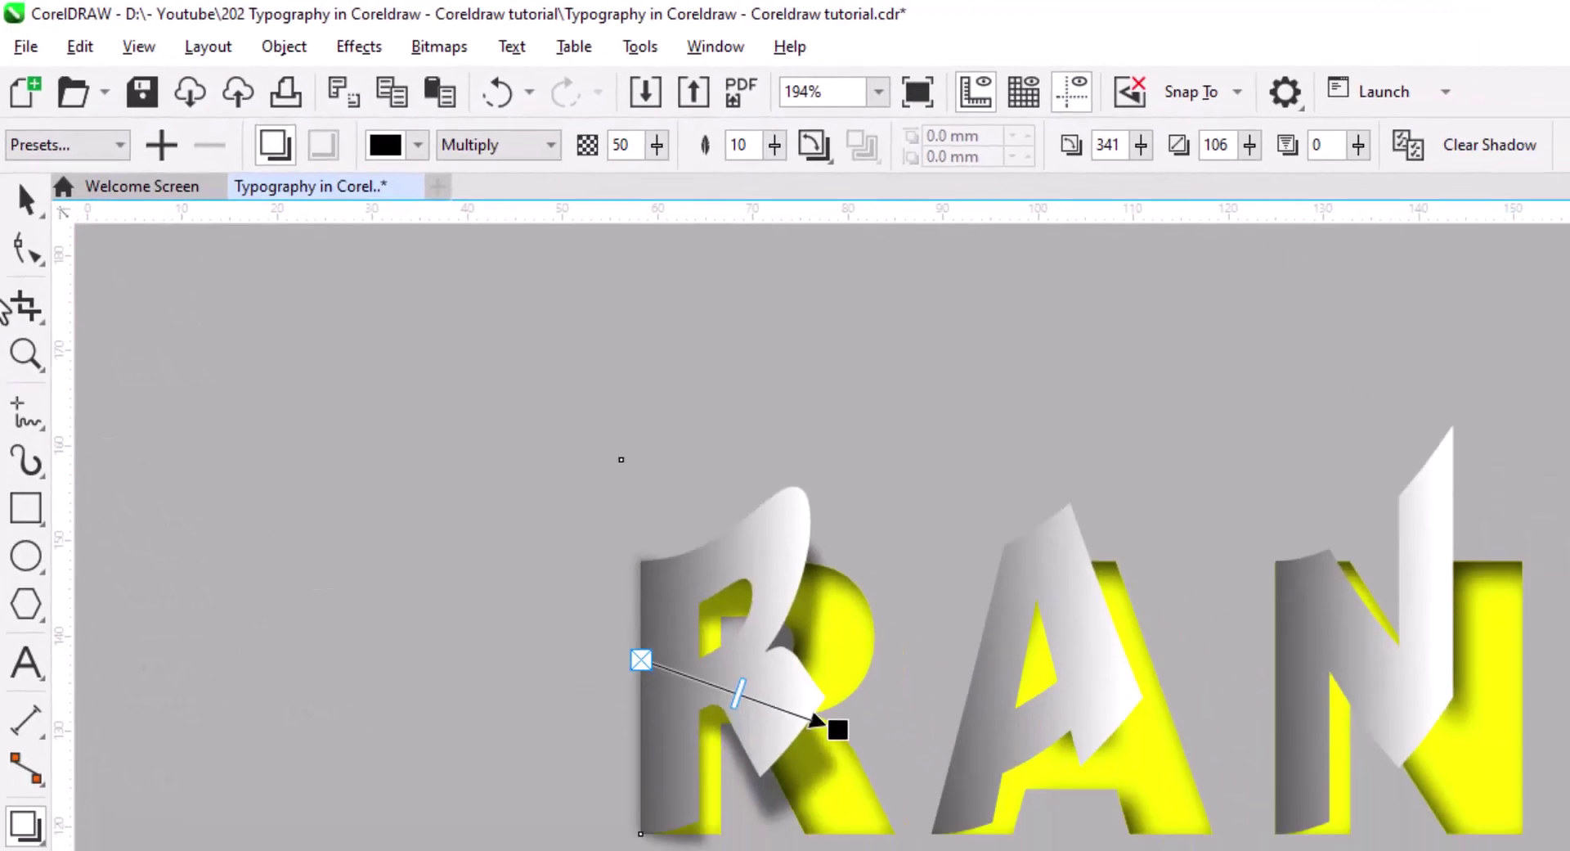
Step: Select every remaining letter of RANIBR and STUDIO
scroll(413, 425, "down", 1)
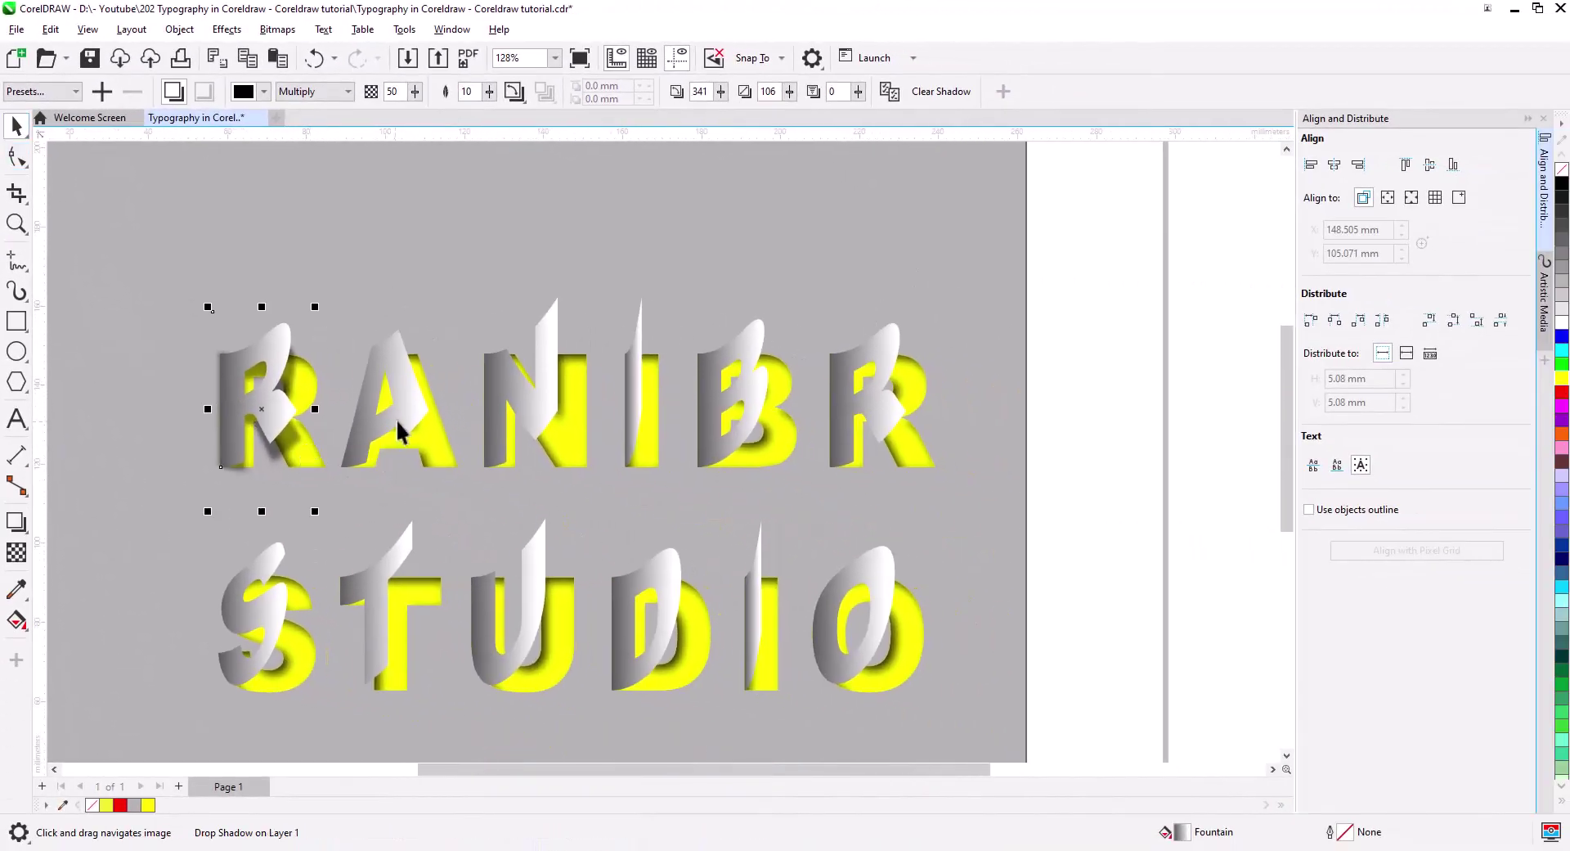
left_click(401, 426)
left_click(537, 417, "shift")
left_click(630, 427, "shift")
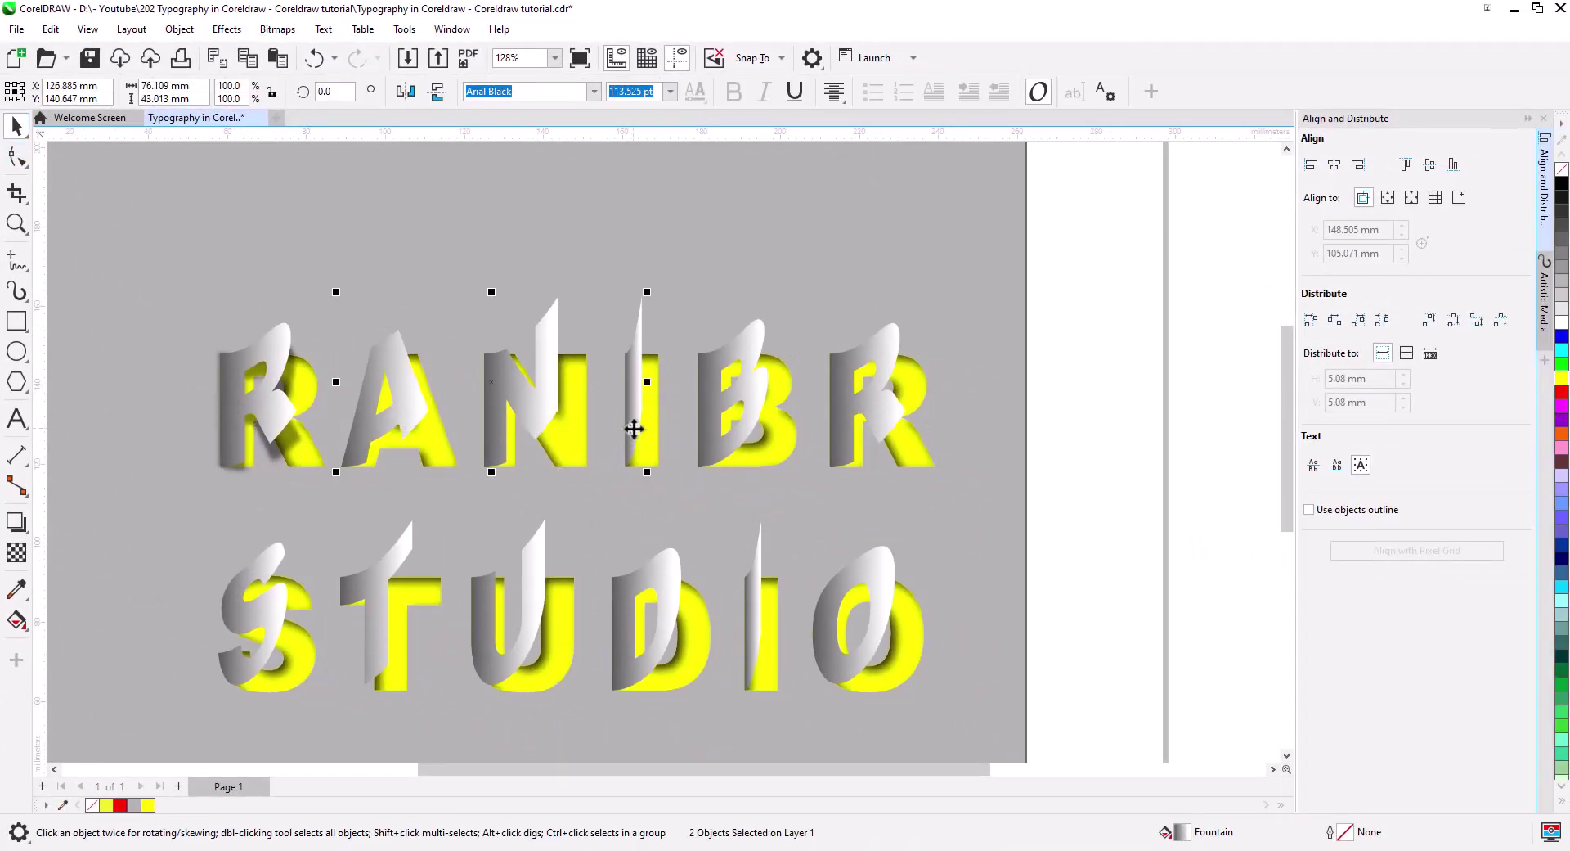
left_click(711, 454, "shift")
left_click(839, 452, "shift")
left_click(890, 607, "shift")
left_click(754, 601, "shift")
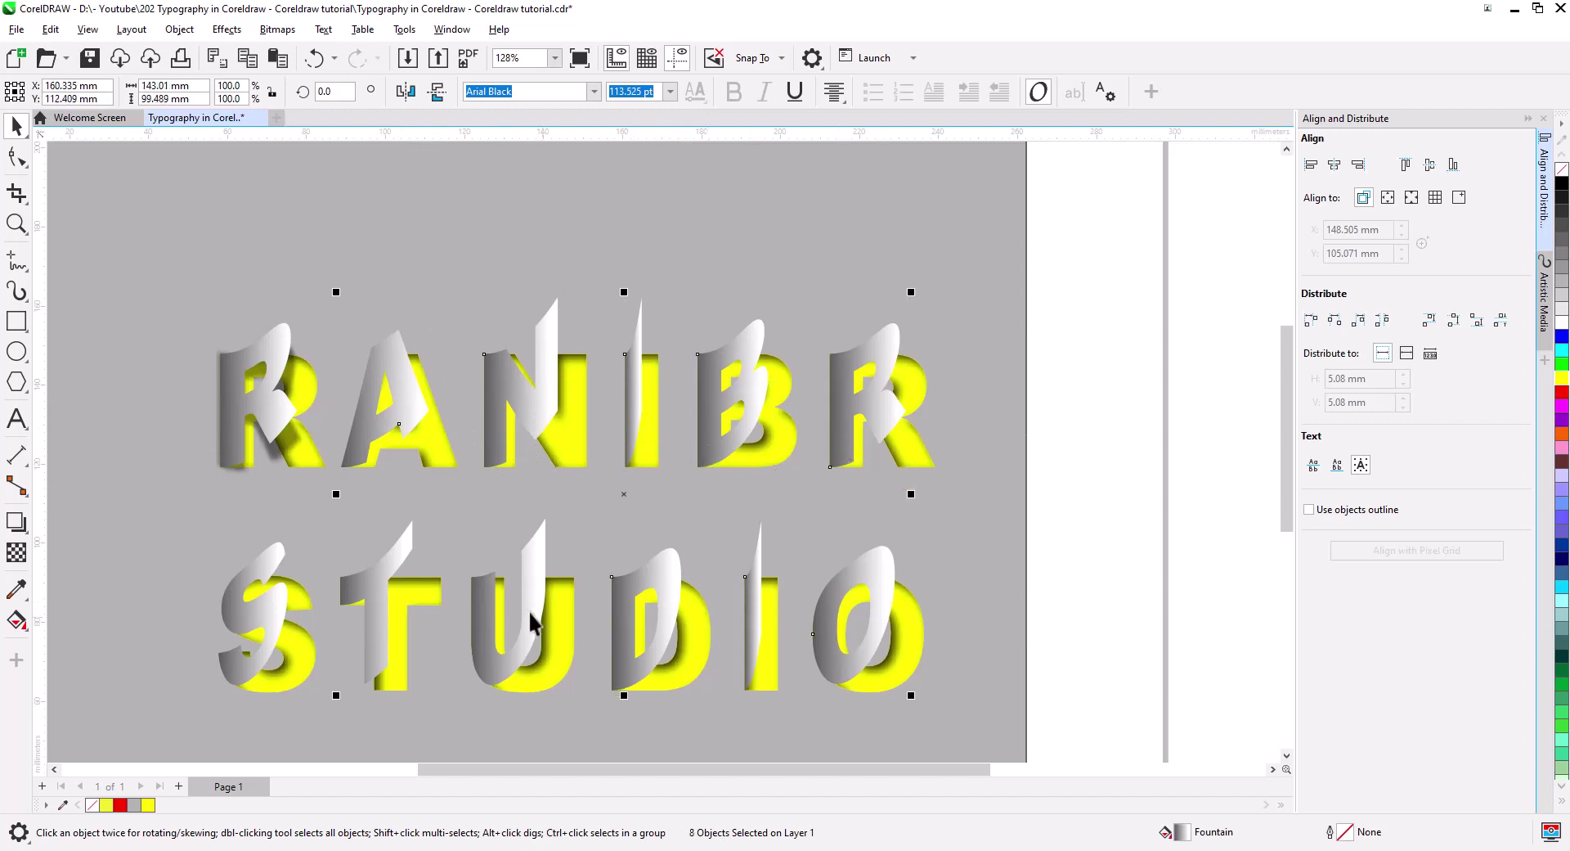
left_click(376, 603, "shift")
left_click(261, 625, "shift")
Step: Apply drop shadow preset 11 to the selected letters, then reselect the first R
left_click(16, 521)
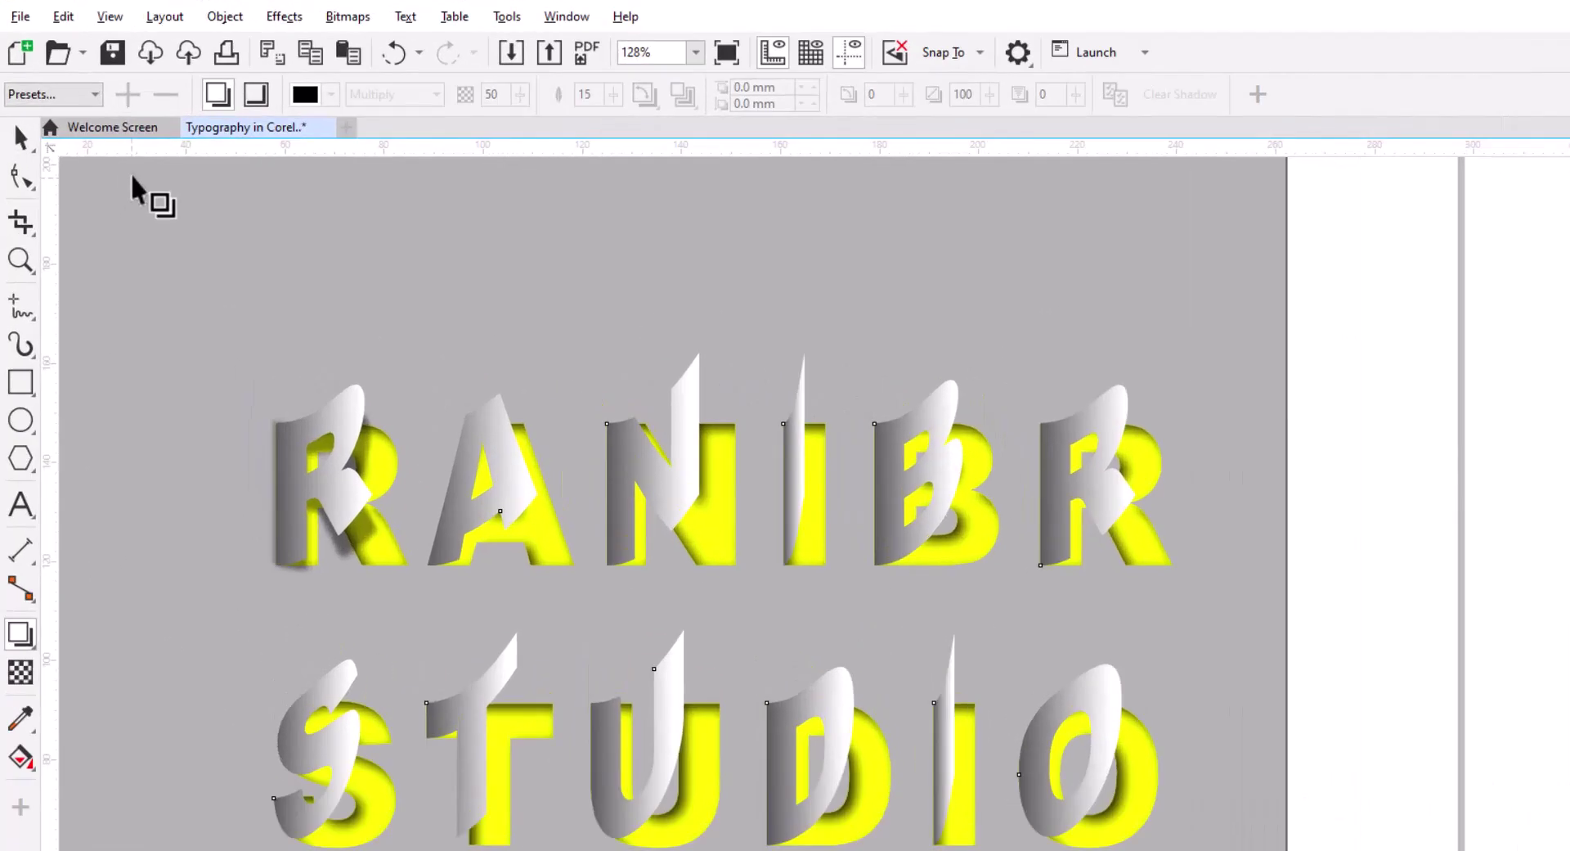
left_click(50, 90)
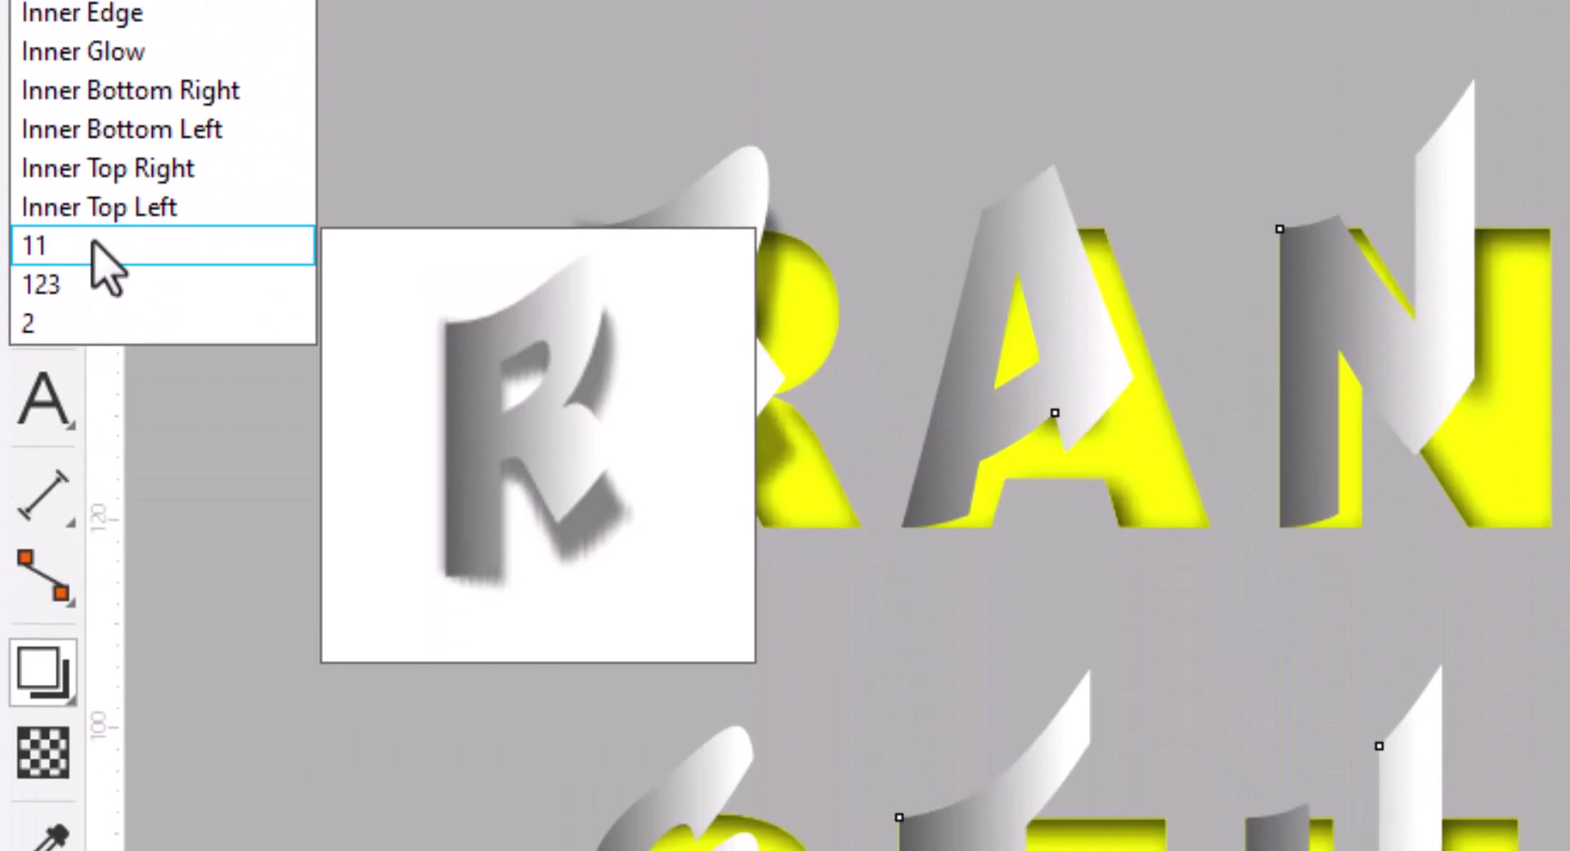
left_click(94, 295)
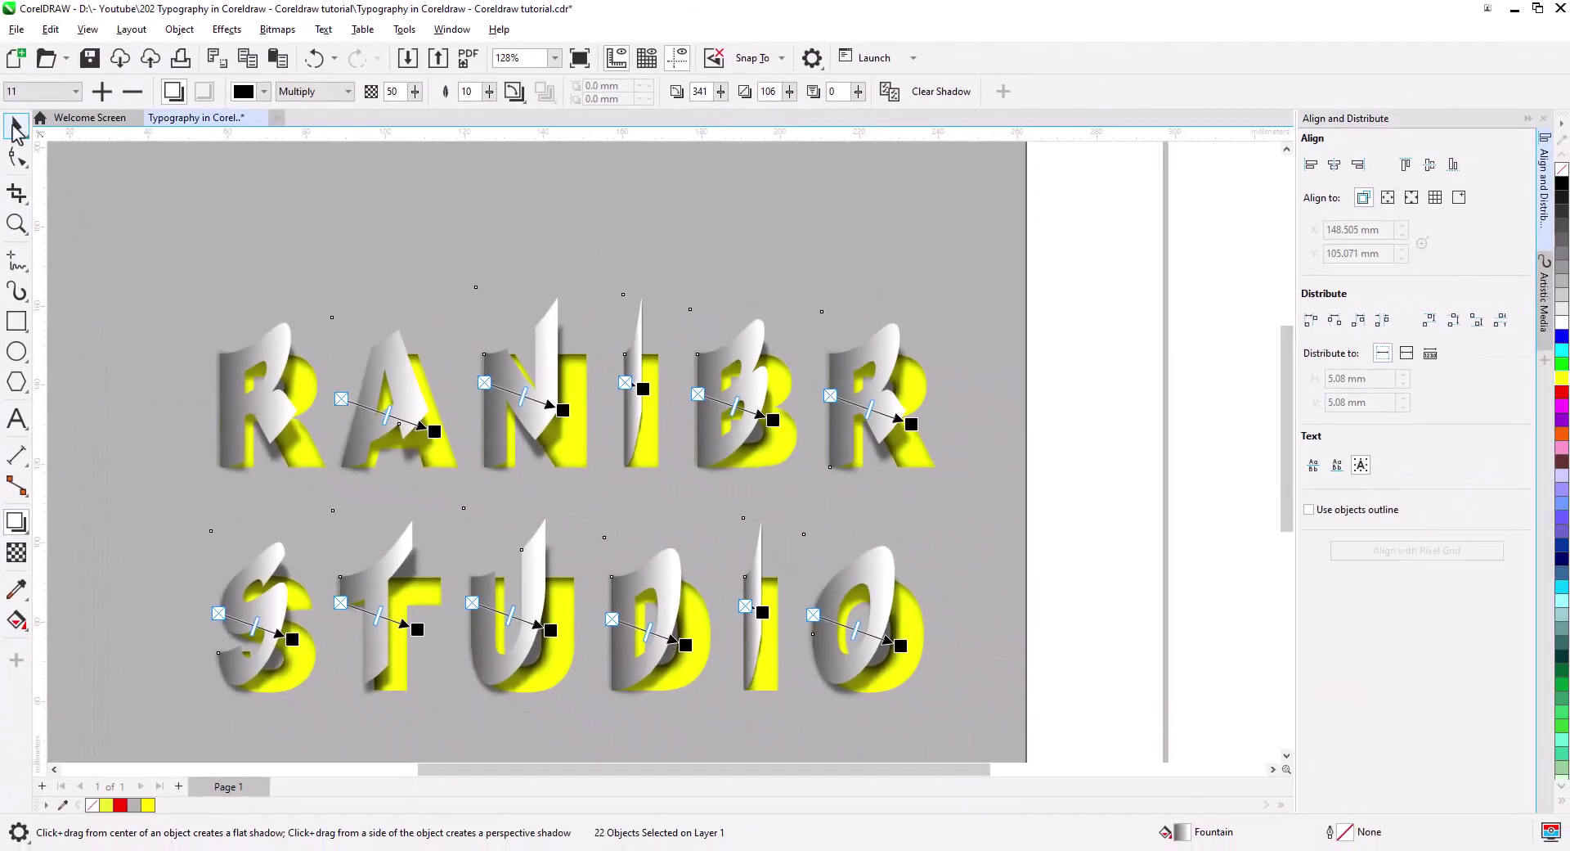
key("h")
scroll(816, 507, "down", 2)
mouse_move(733, 538)
left_mouse_down()
mouse_move(803, 587)
mouse_move(807, 556)
left_mouse_up()
scroll(529, 587, "up", 2)
scroll(509, 601, "up", 1)
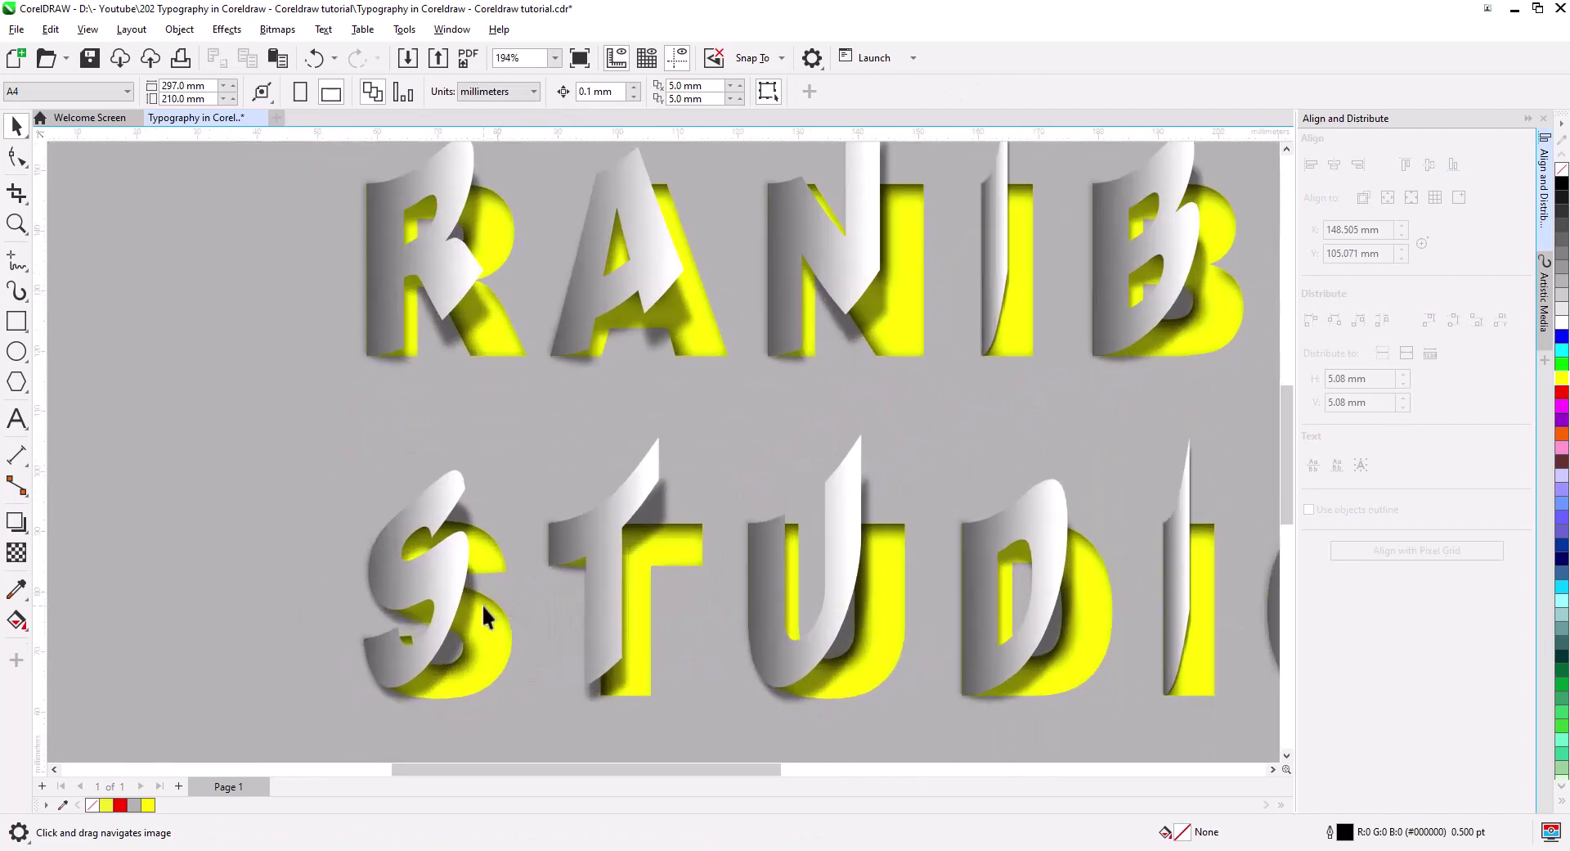
left_click(413, 278)
scroll(397, 322, "up", 1)
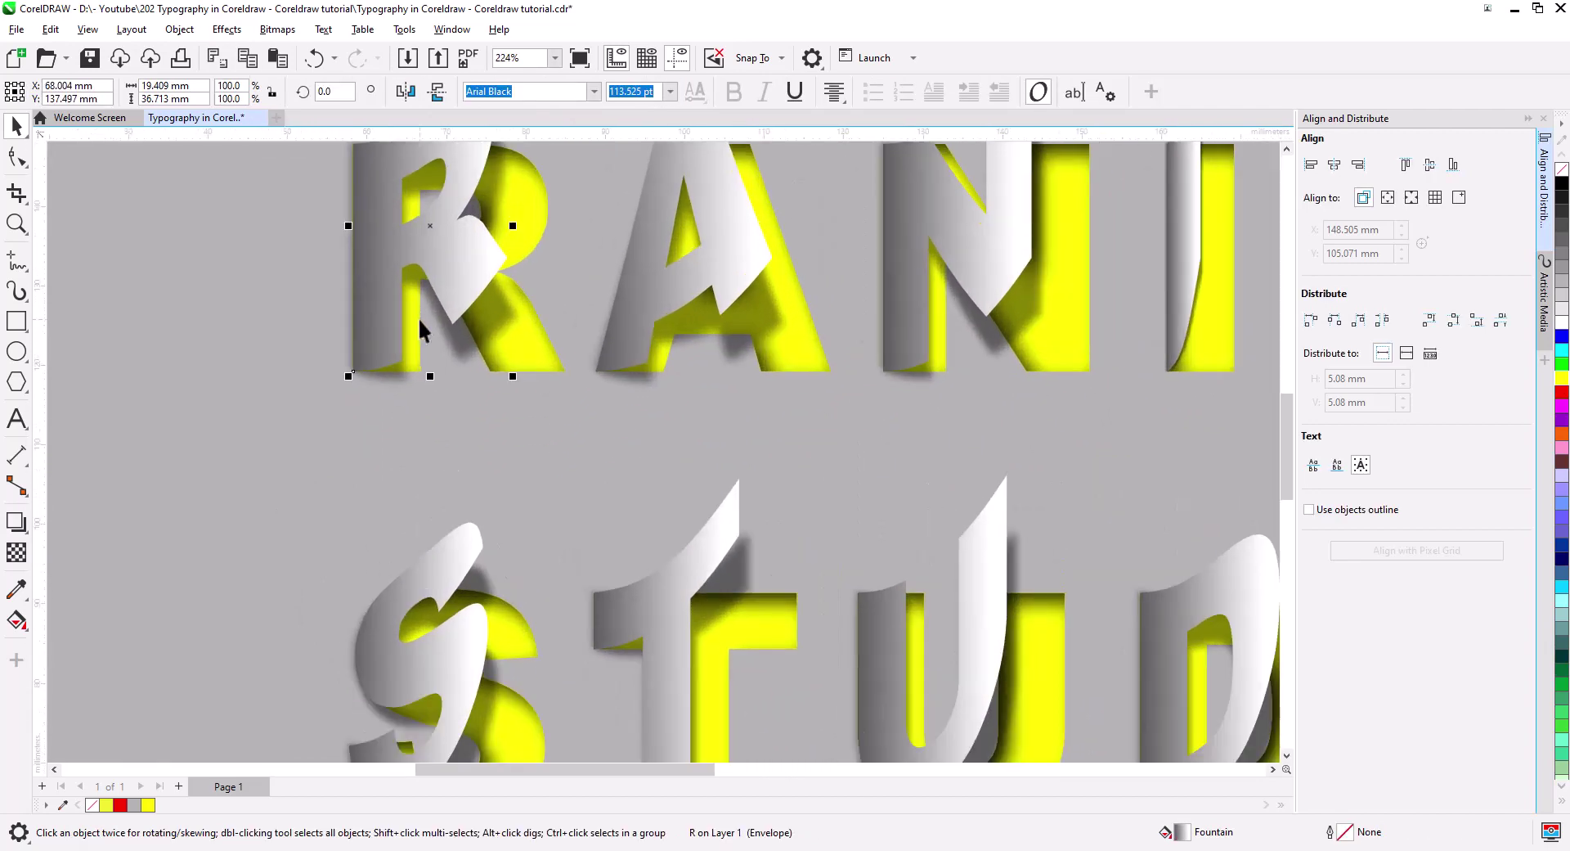
Step: Make one of the R's gradient stops white and add a middle stop
left_click(17, 622)
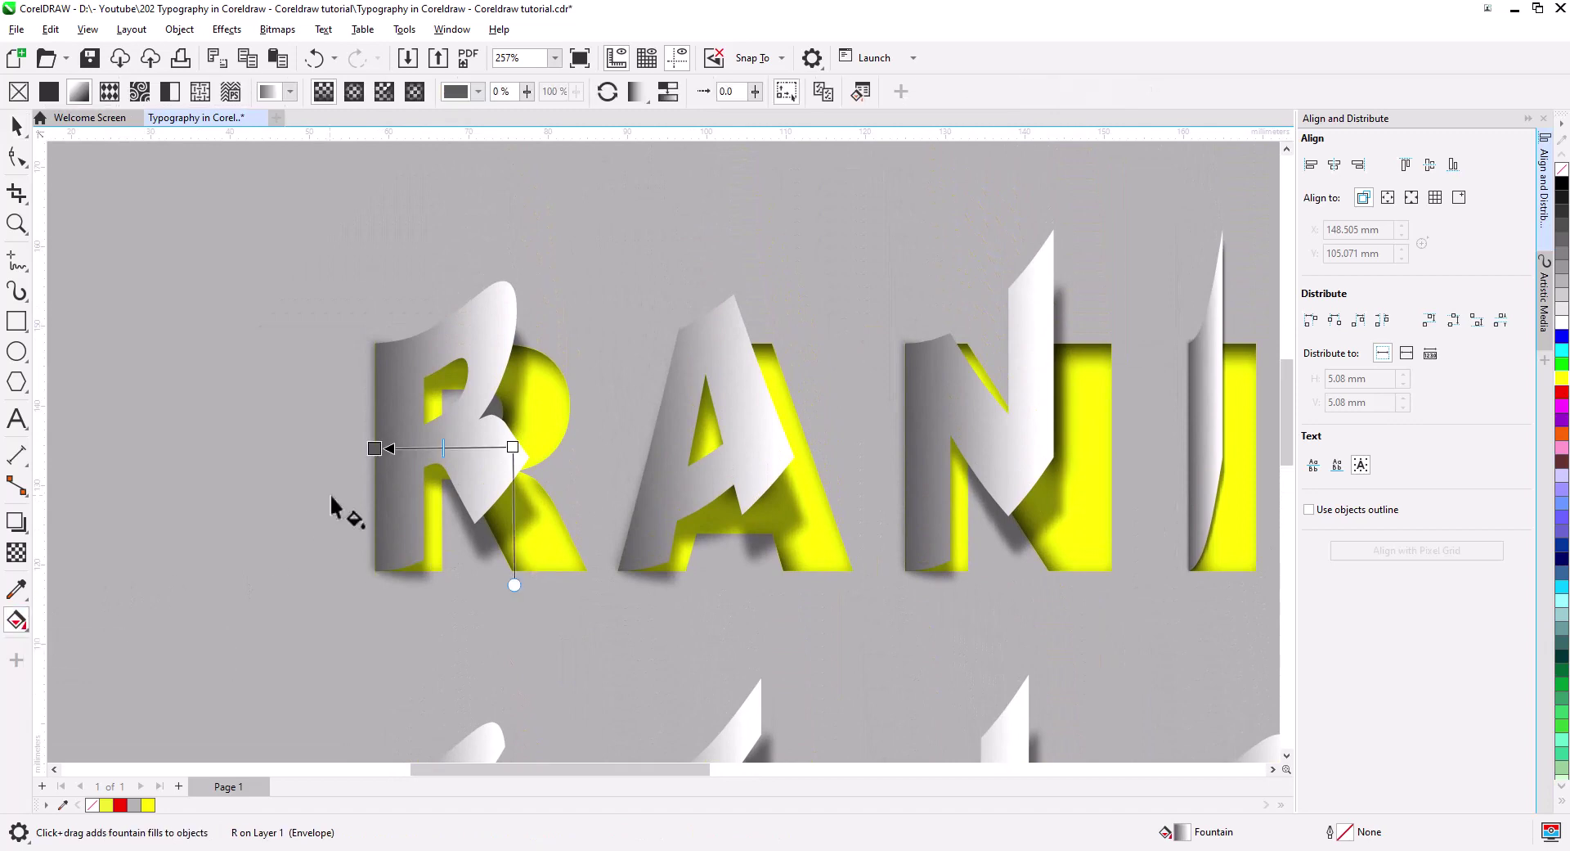
left_click(444, 449)
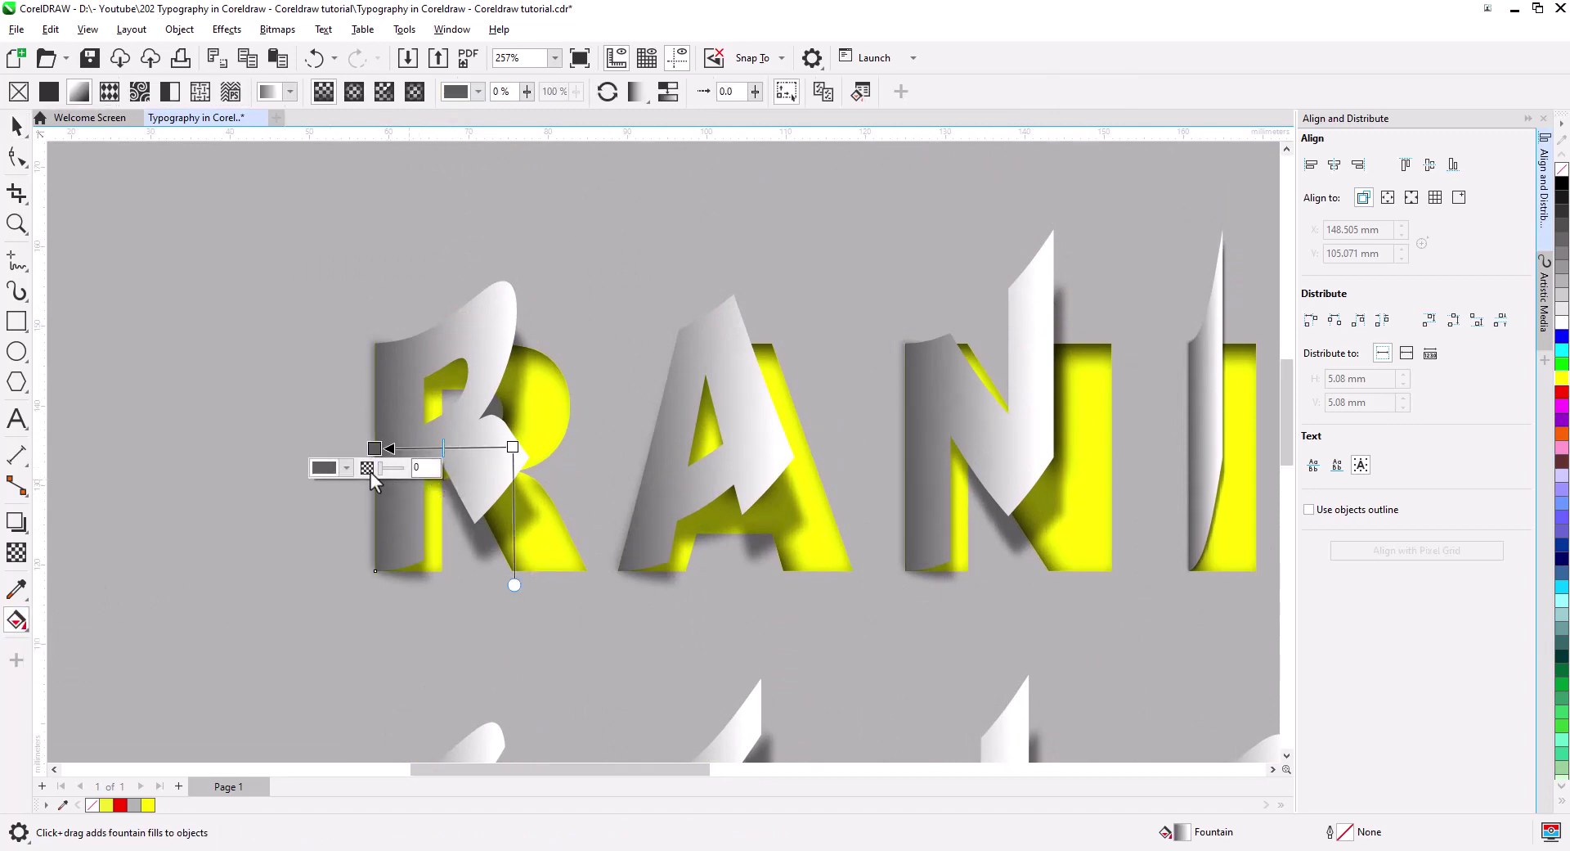
left_click(347, 468)
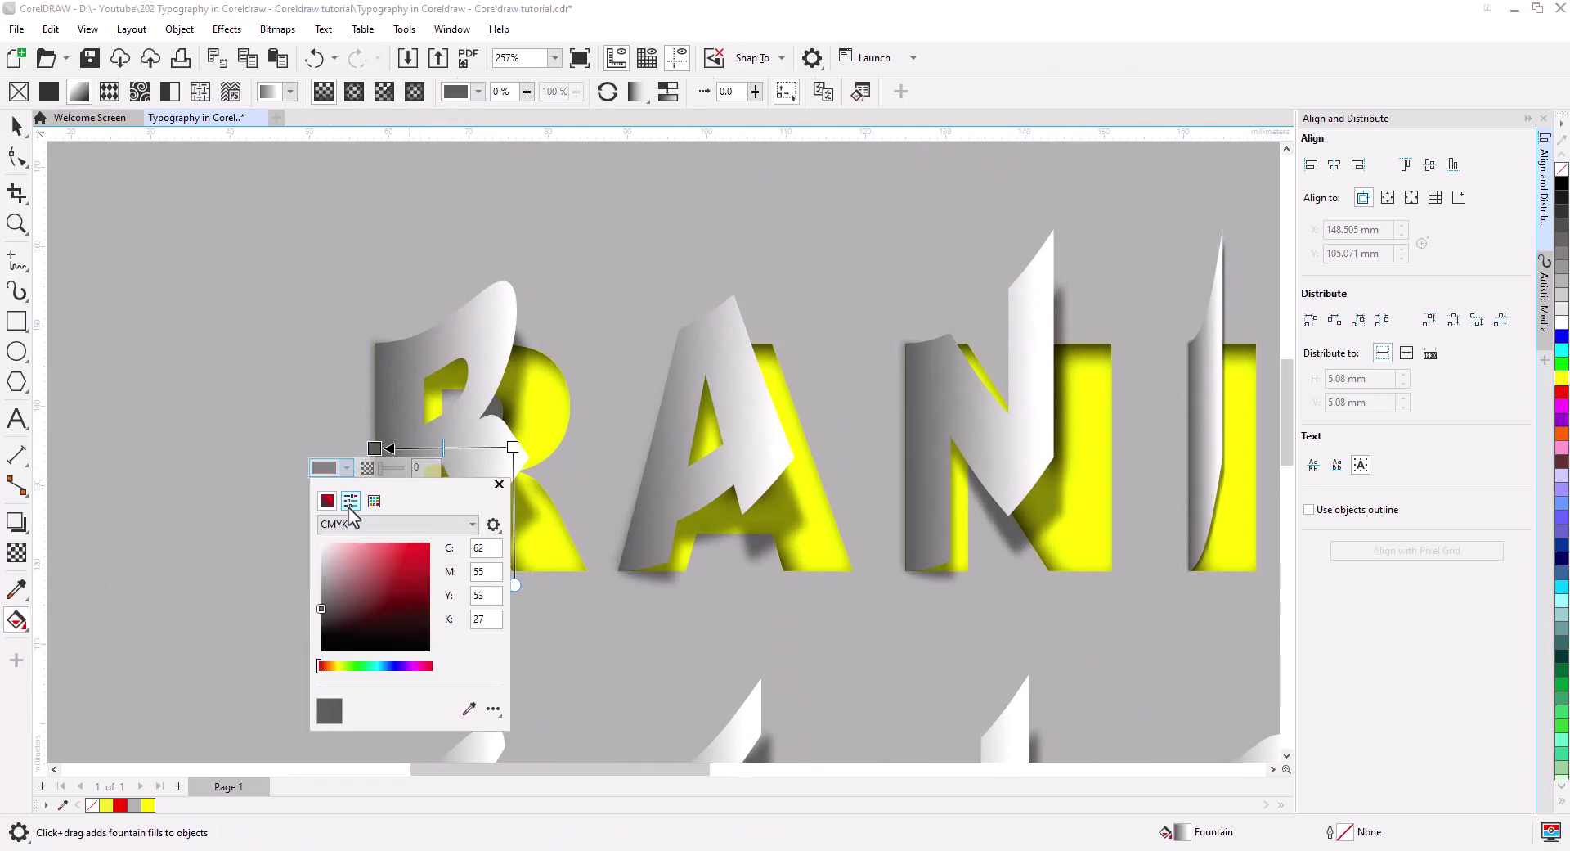
left_click(319, 543)
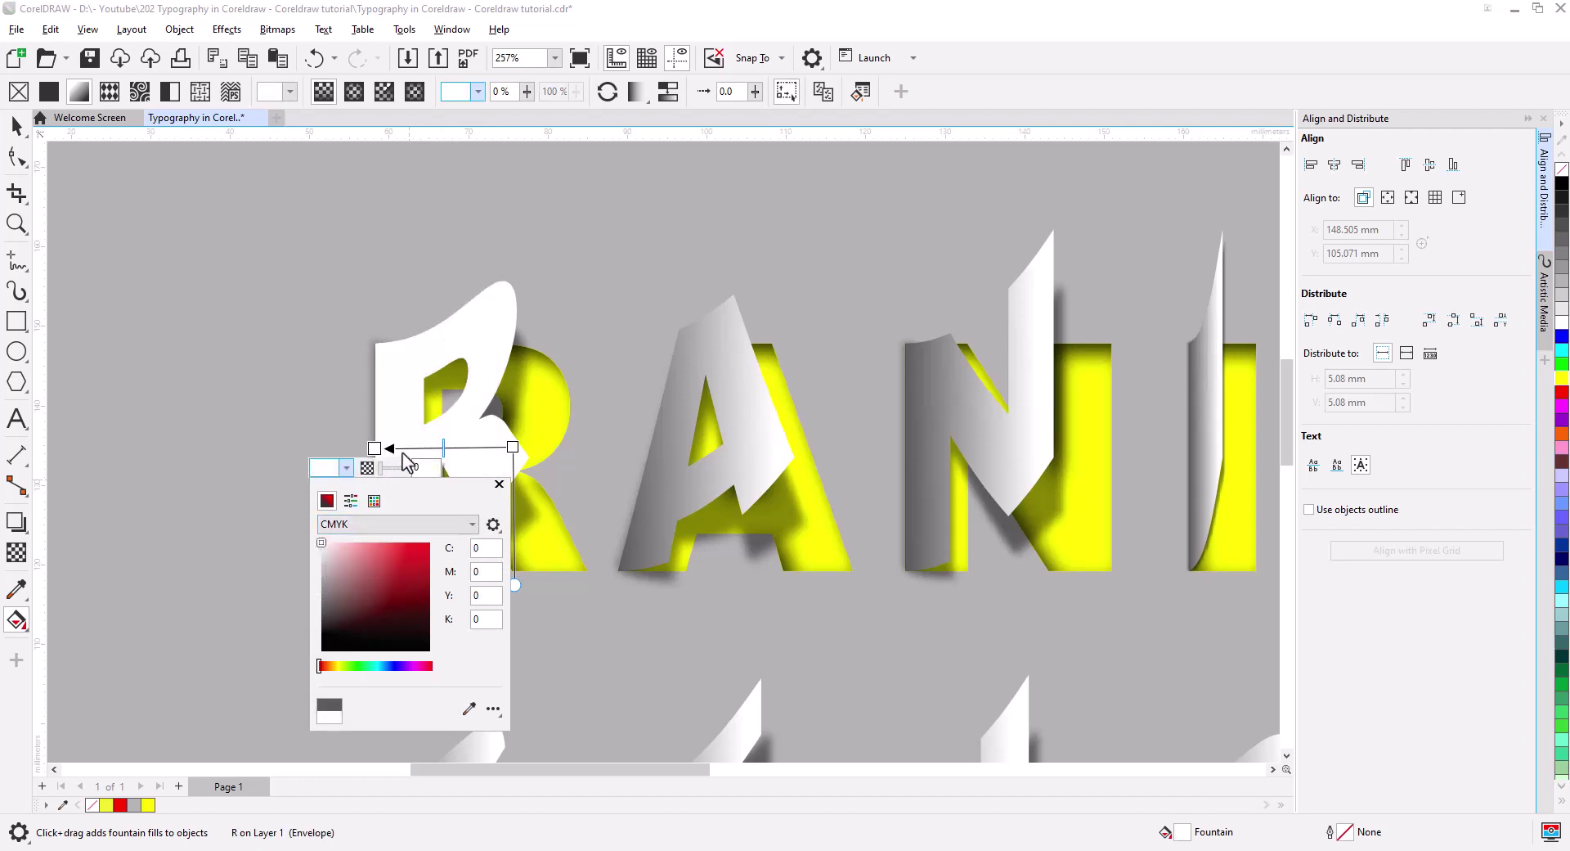
left_click(431, 448)
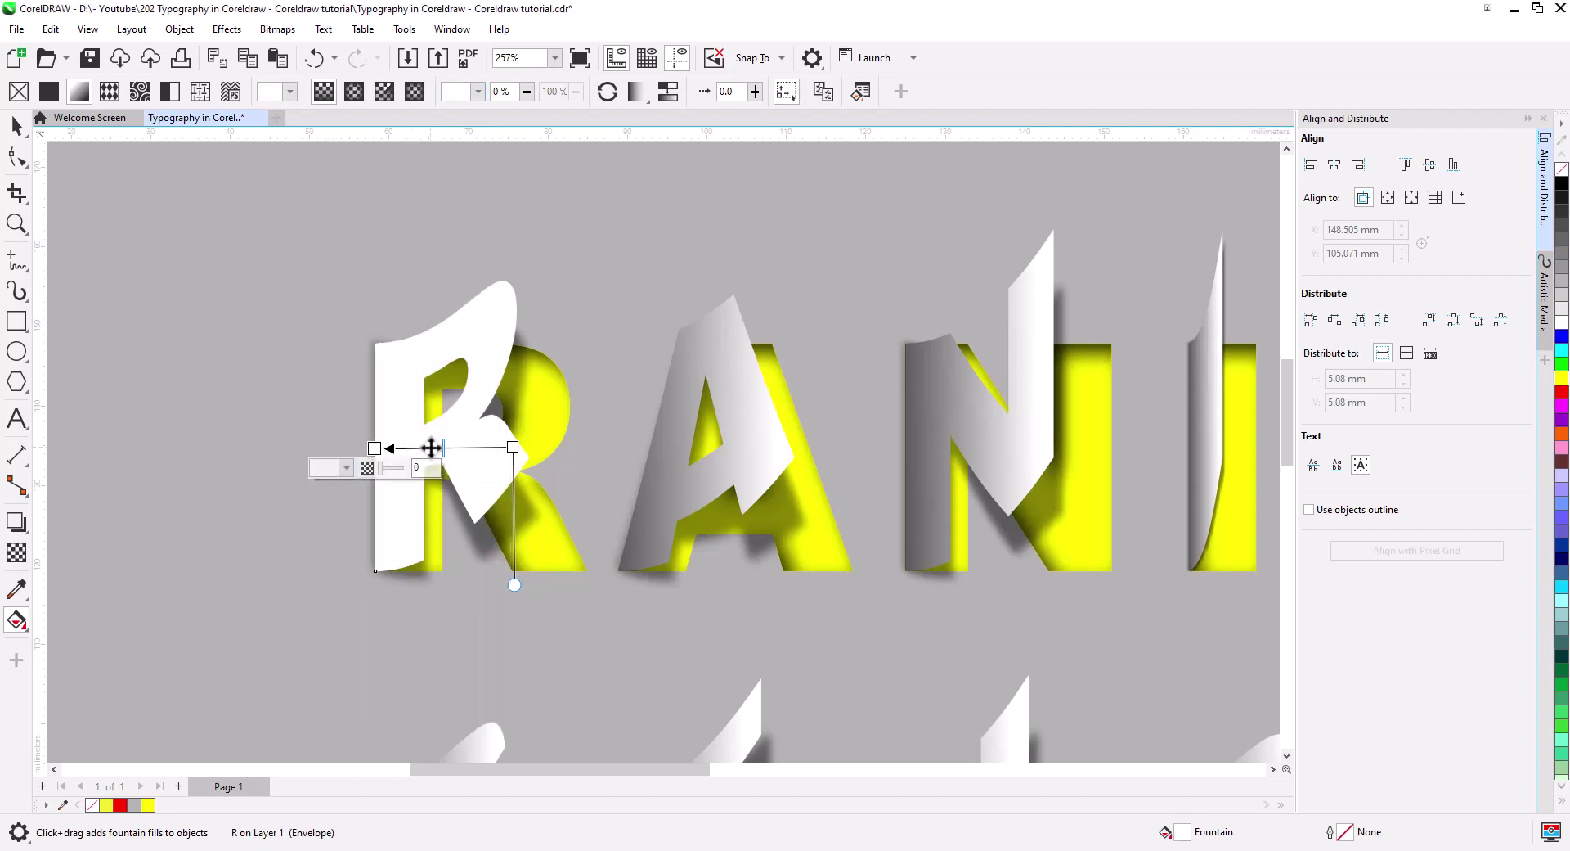
double_click(427, 447)
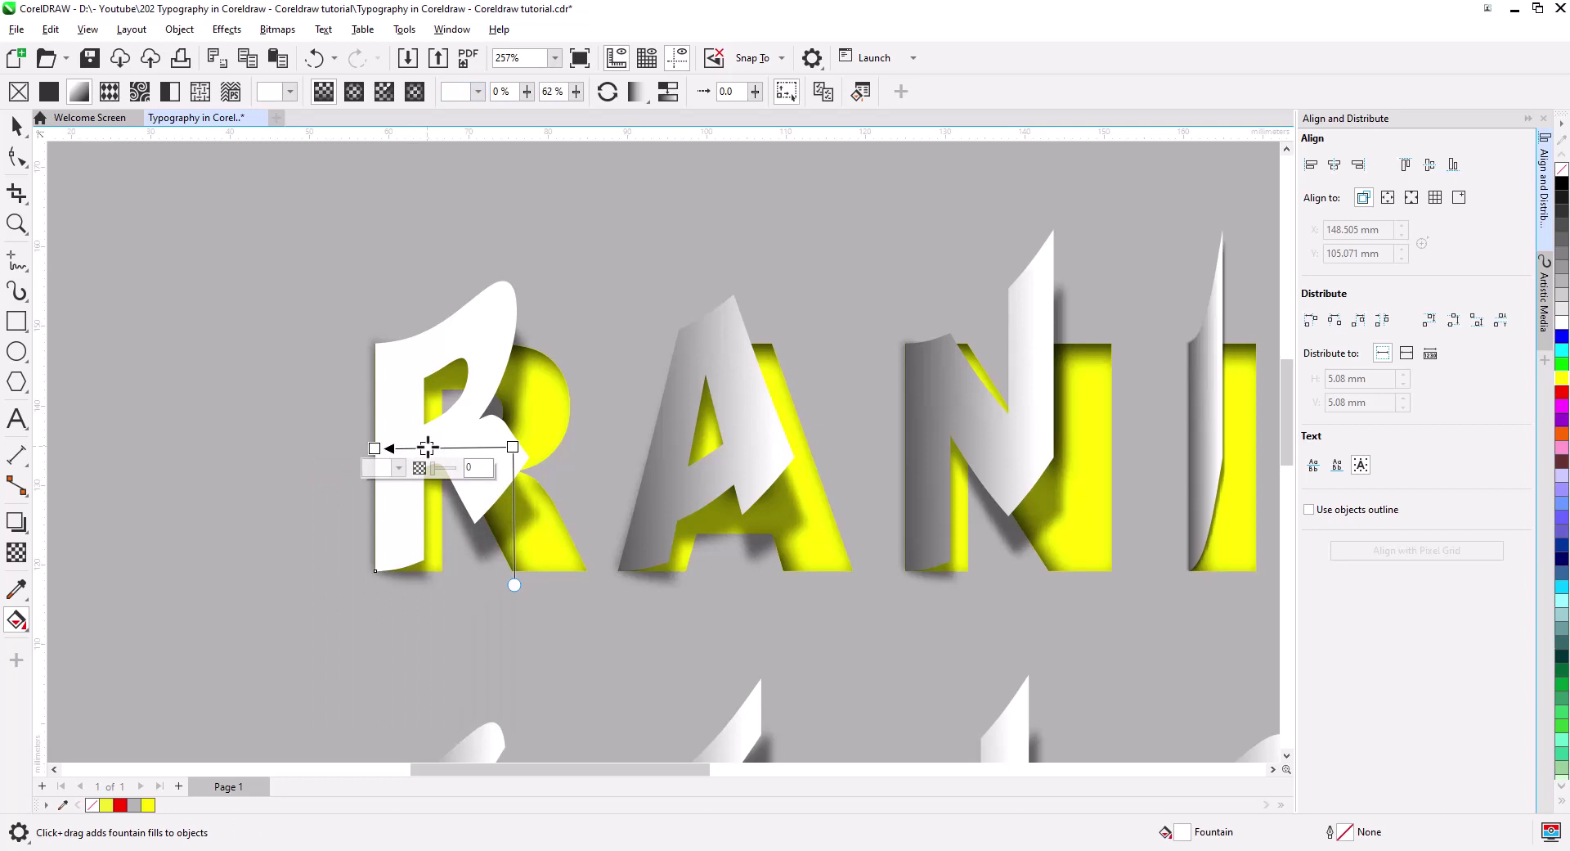
Step: Sample the gray page colour for the end stop and move the middle stop to 40%
left_click(374, 447)
left_click(347, 467)
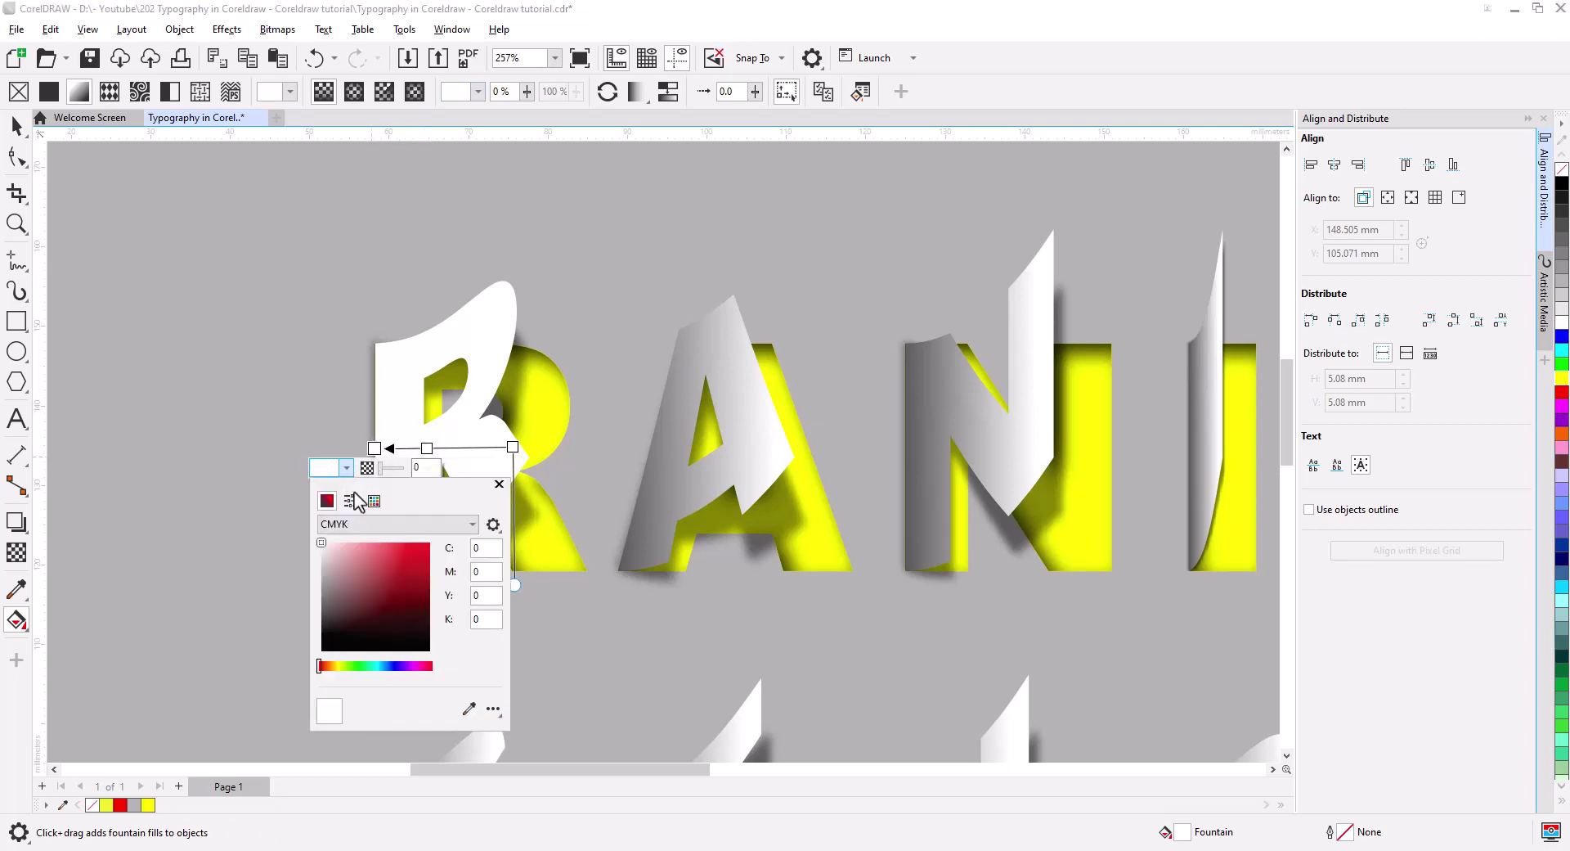
left_click(469, 708)
left_click(208, 439)
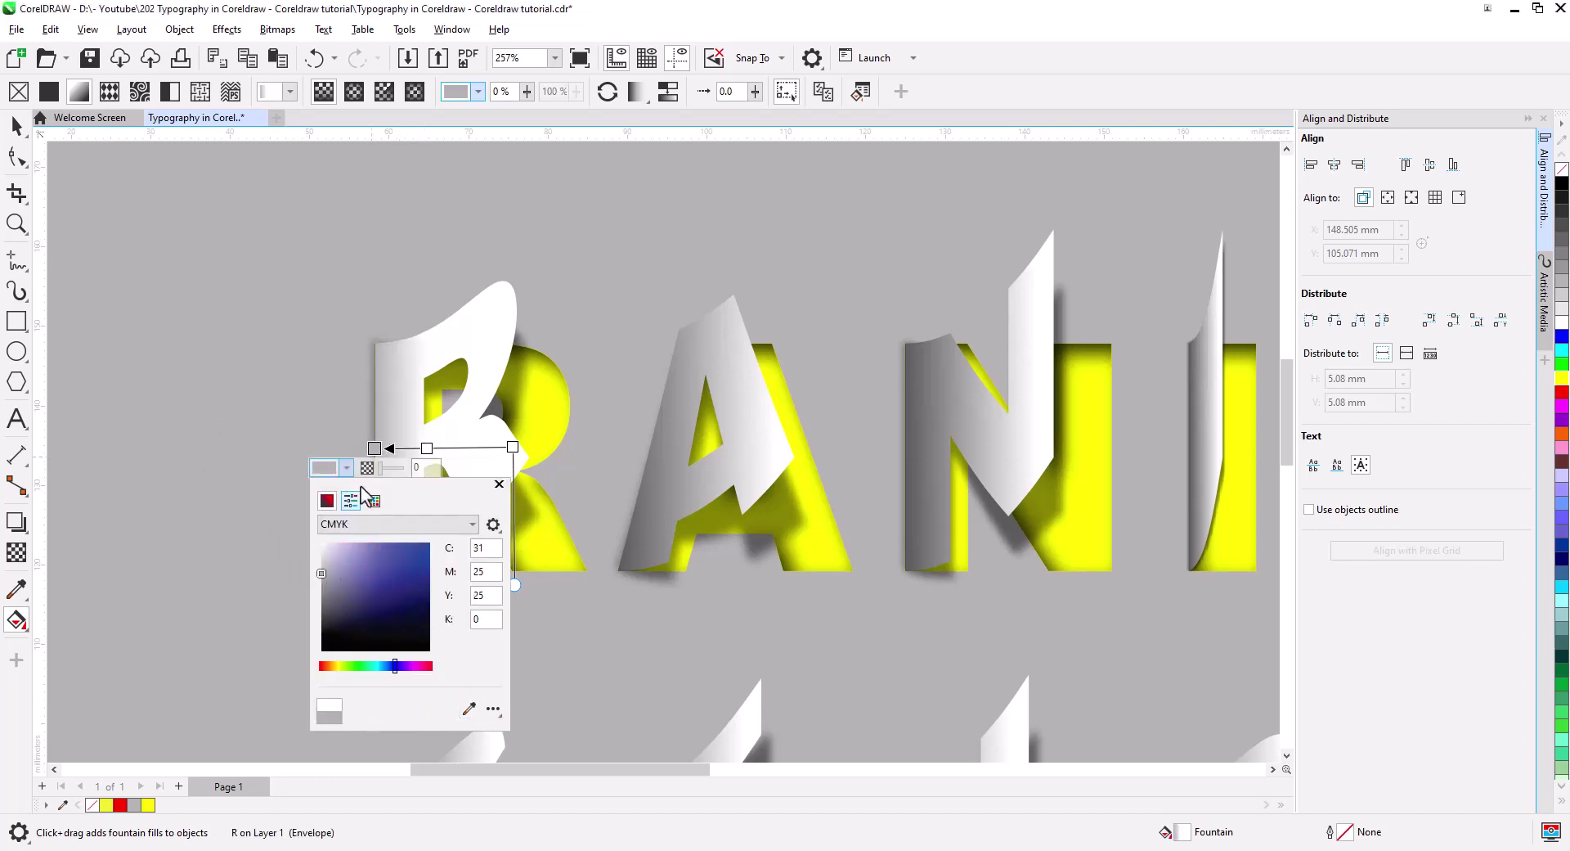
left_click(427, 448)
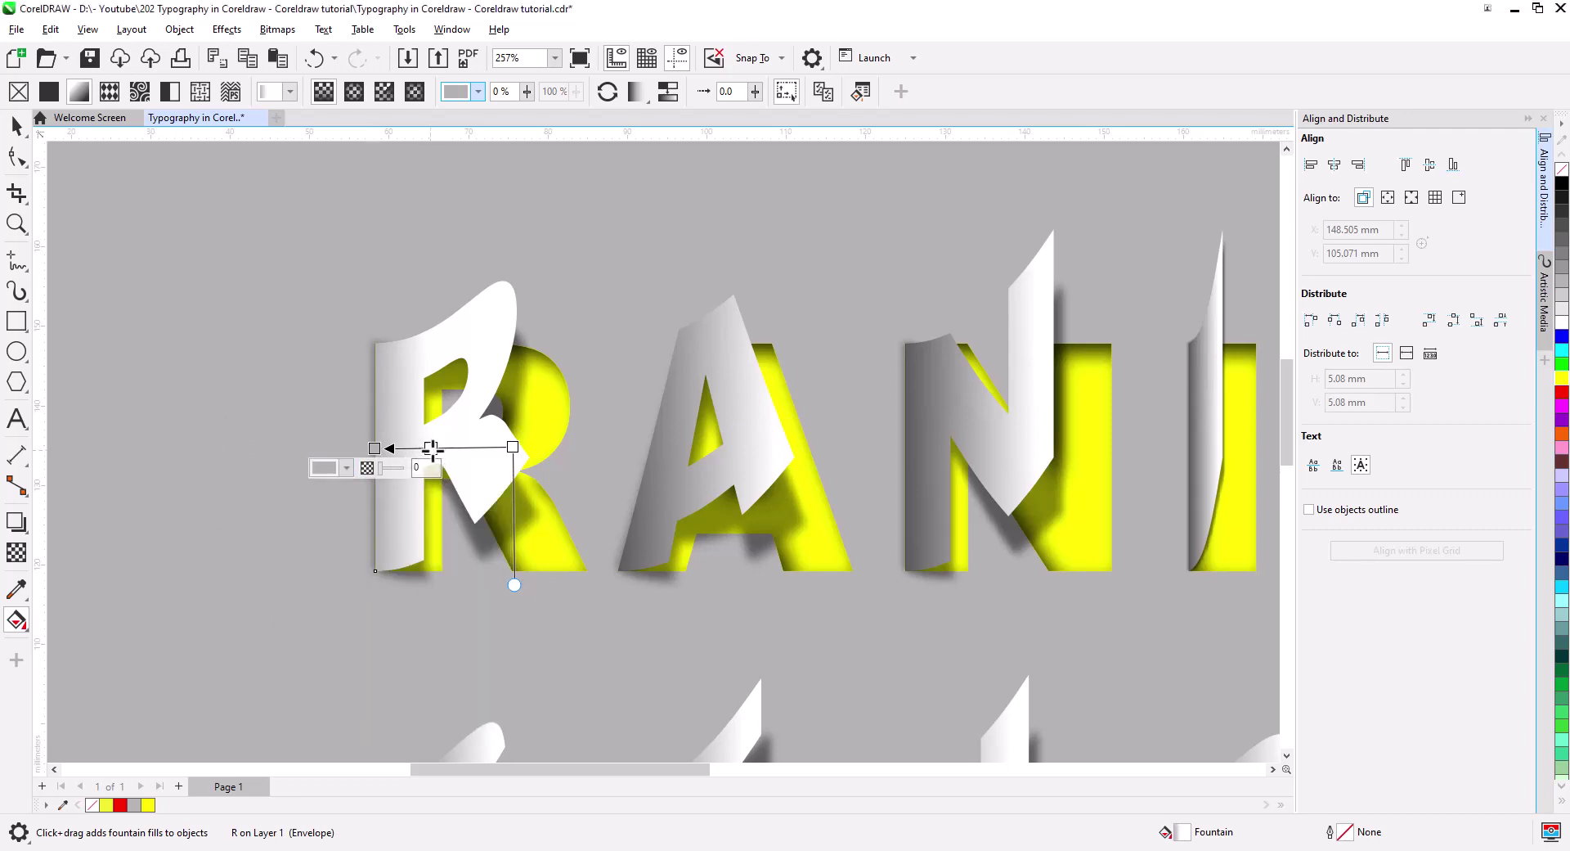
mouse_move(436, 448)
left_mouse_down()
mouse_move(457, 448)
mouse_move(395, 450)
left_mouse_up()
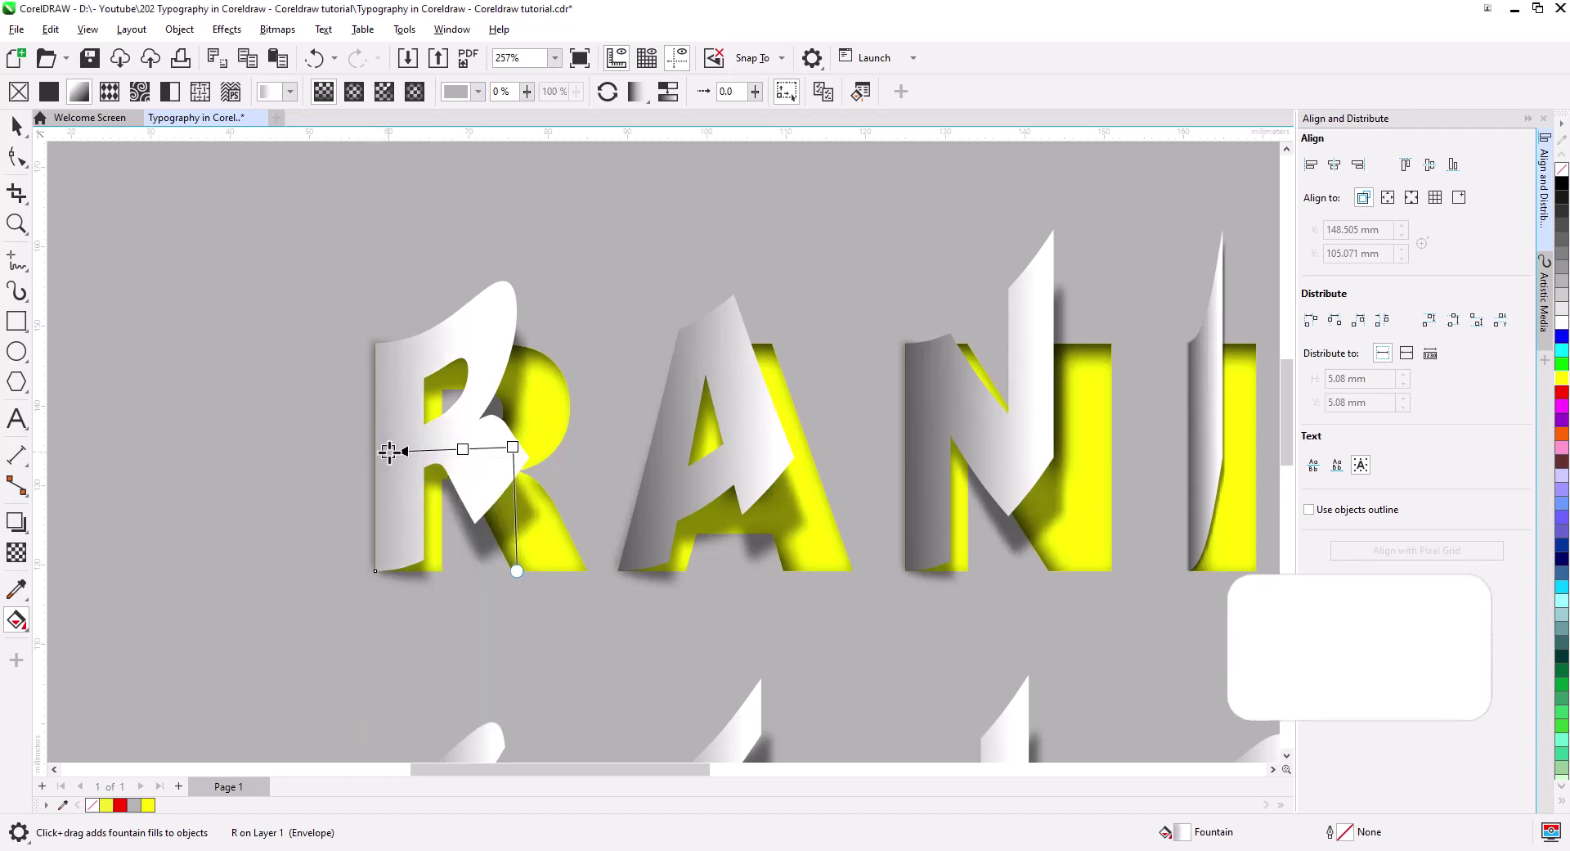
left_click(409, 450)
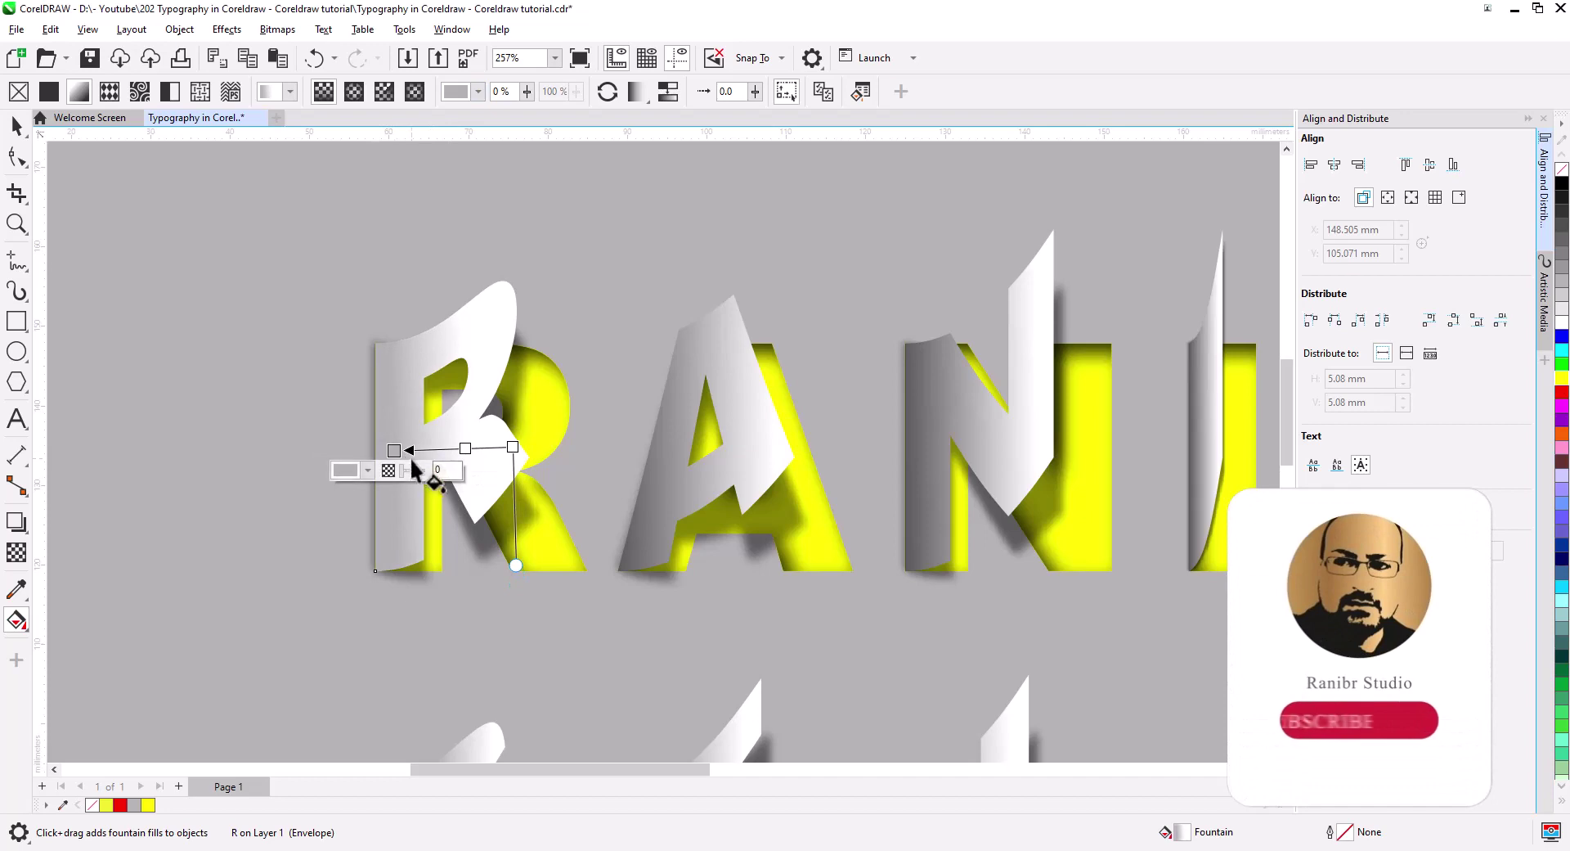
scroll(448, 523, "down", 1)
scroll(449, 532, "down", 2)
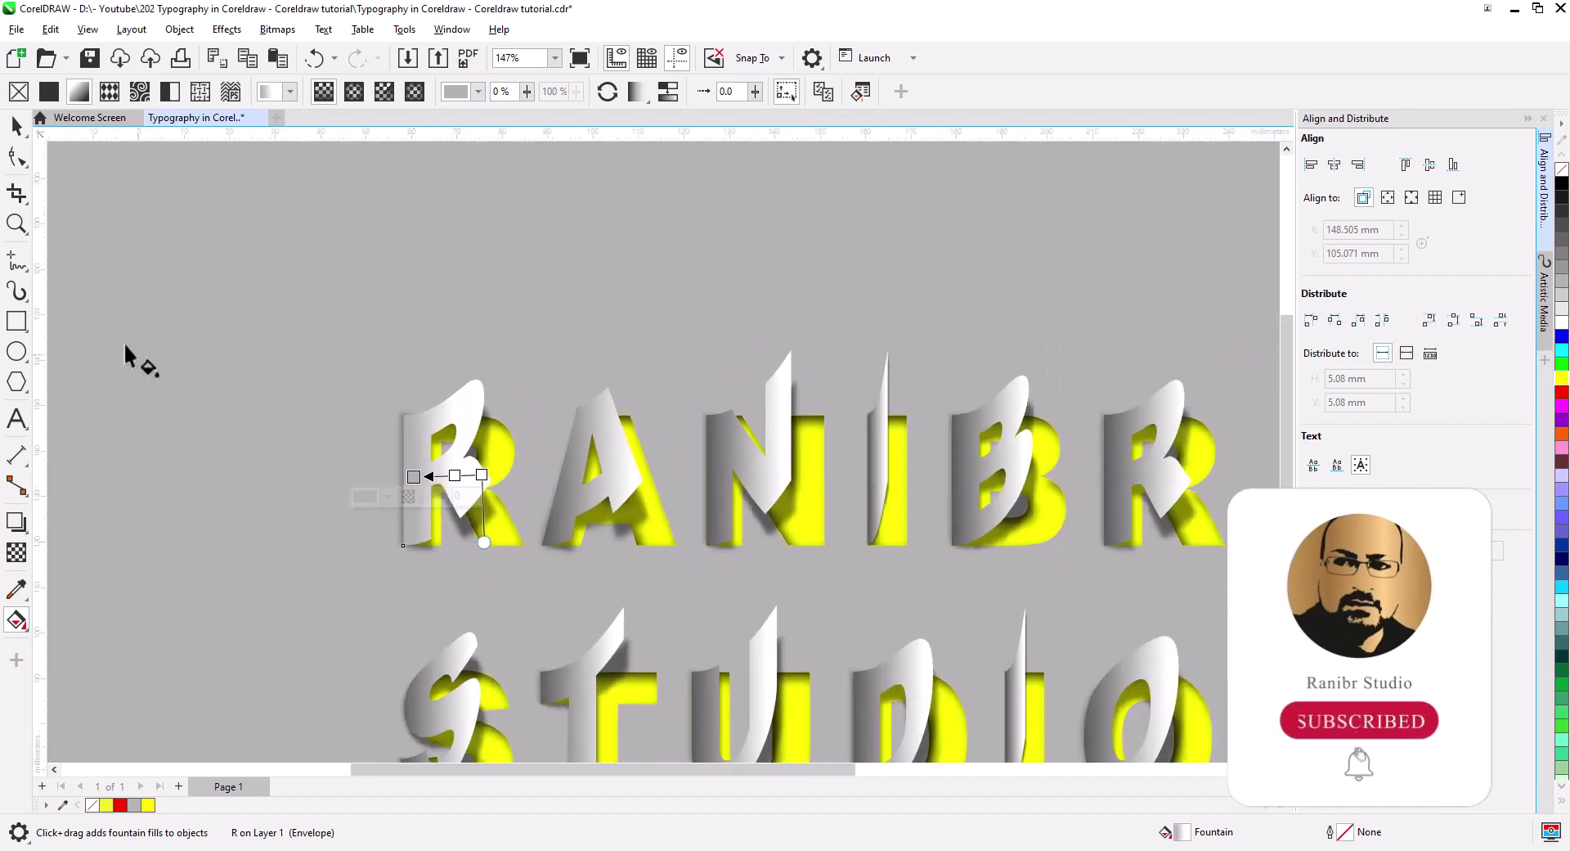
left_click(16, 125)
Step: Select all the warped letters and copy the first R's revised gradient fill onto them
left_click(499, 549)
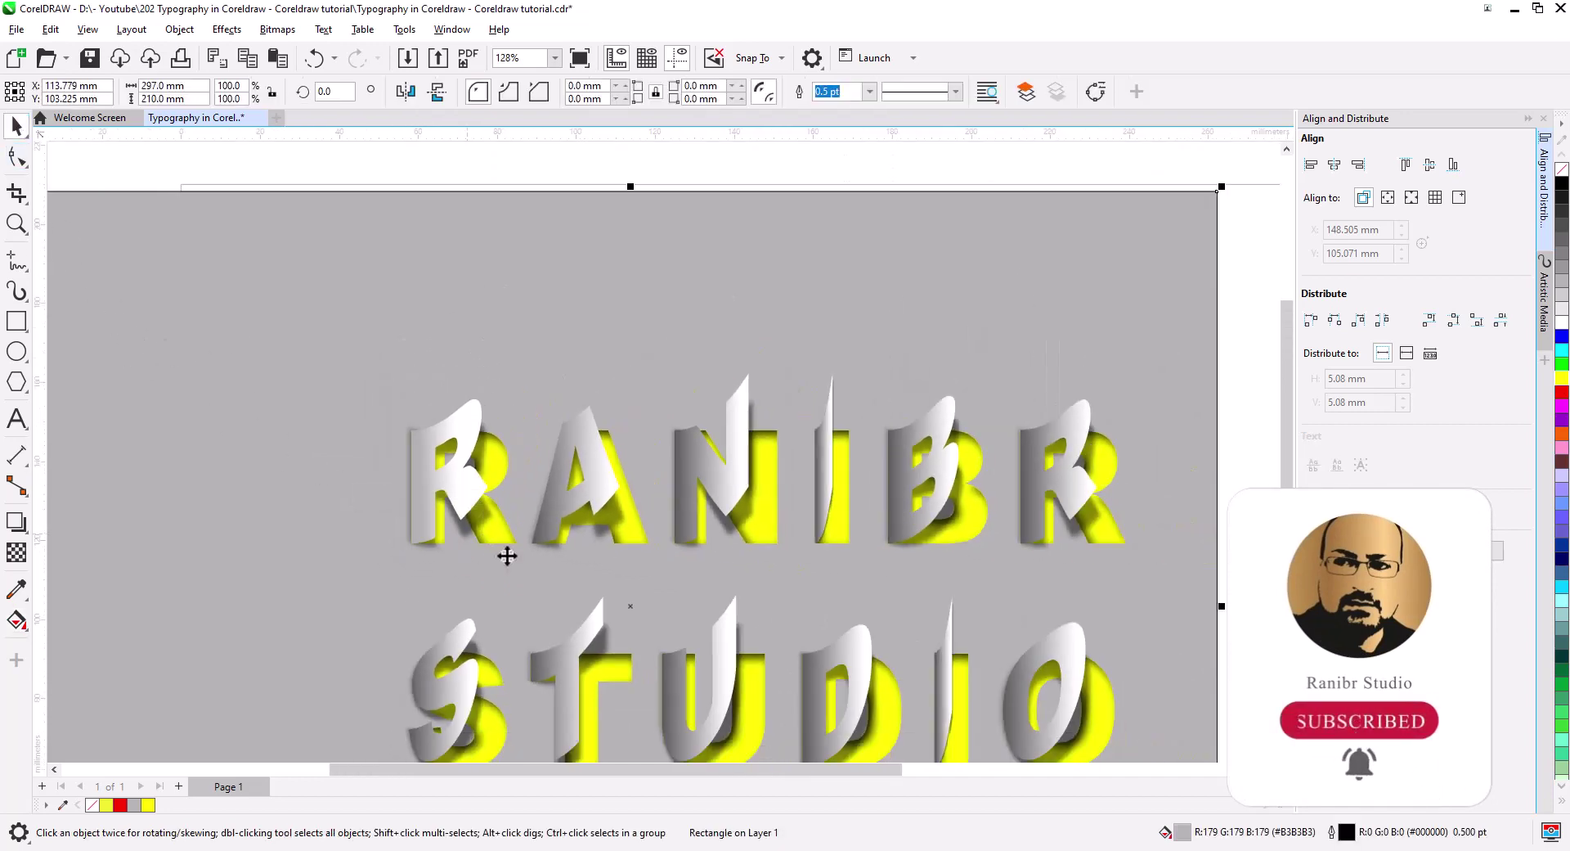
scroll(507, 550, "down", 1)
left_click(466, 408)
key("ctrl+a")
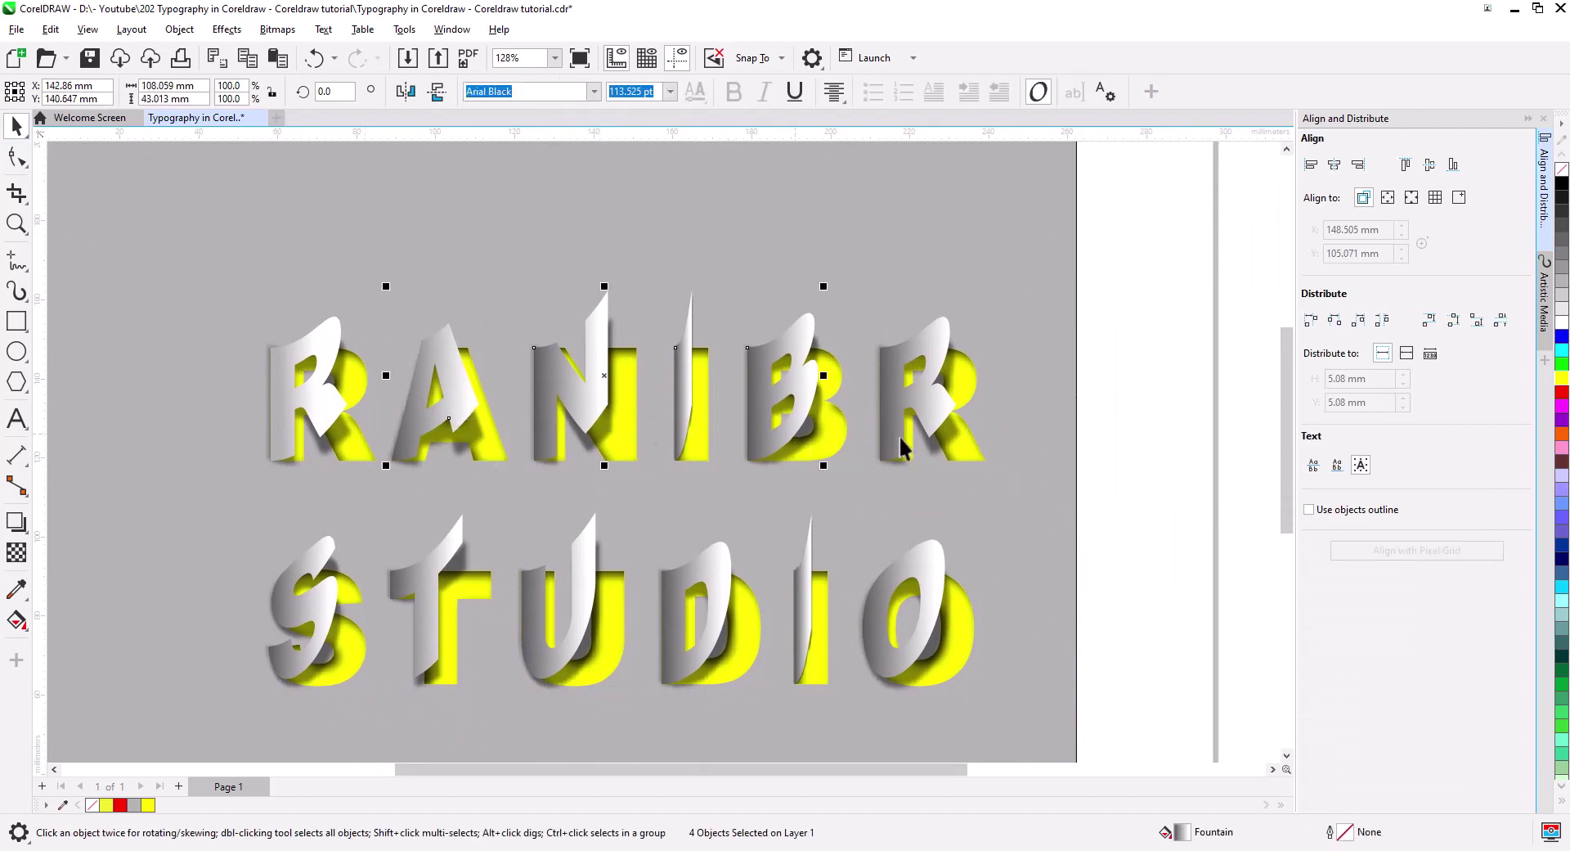
left_click(50, 29)
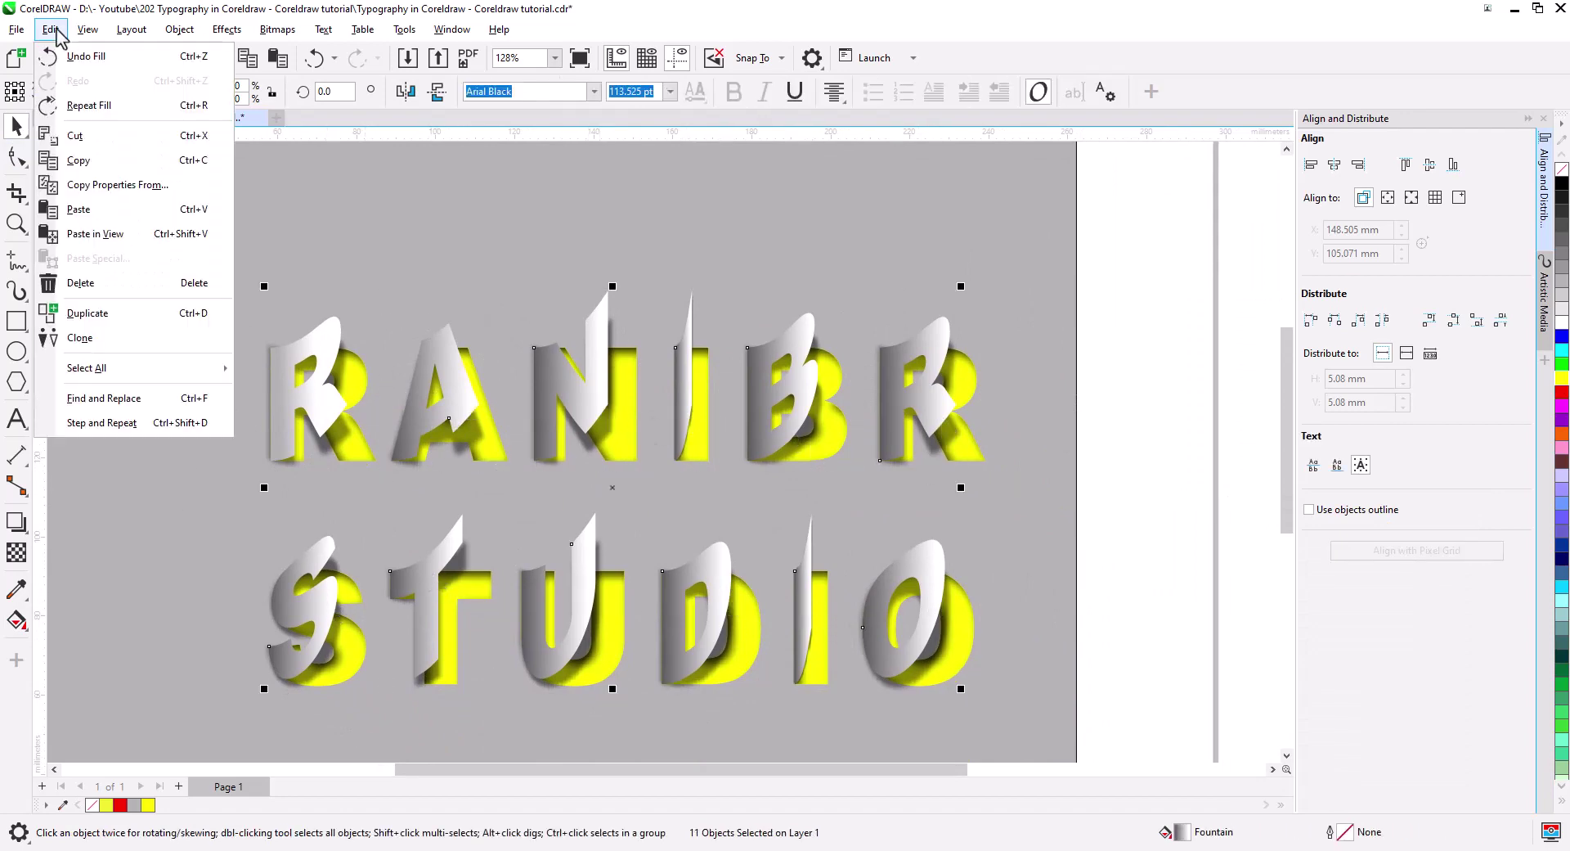
left_click(106, 181)
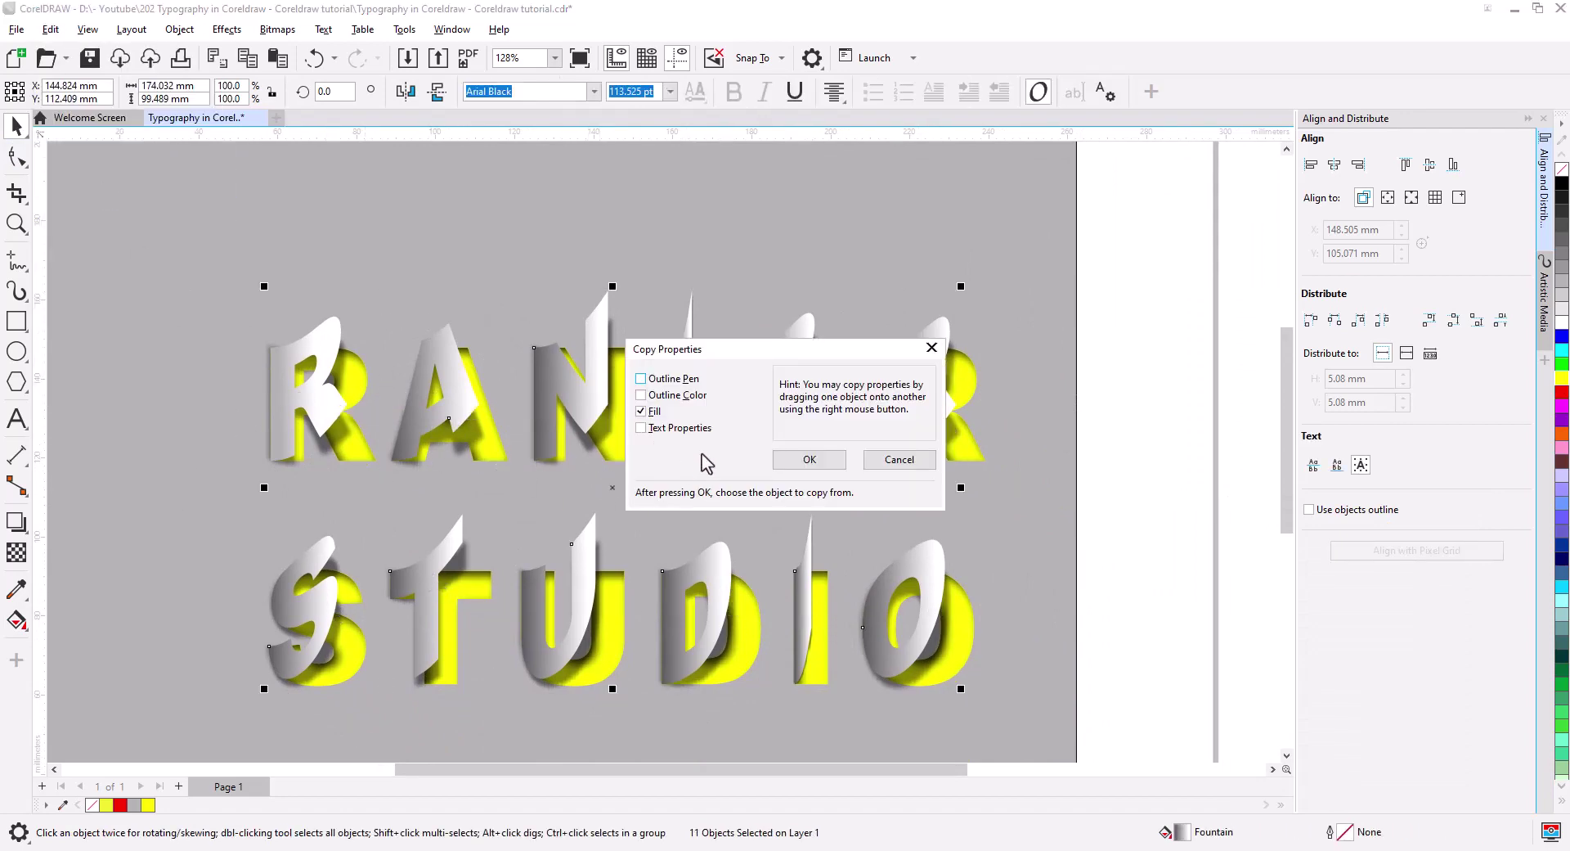
left_click(808, 459)
left_click(309, 399)
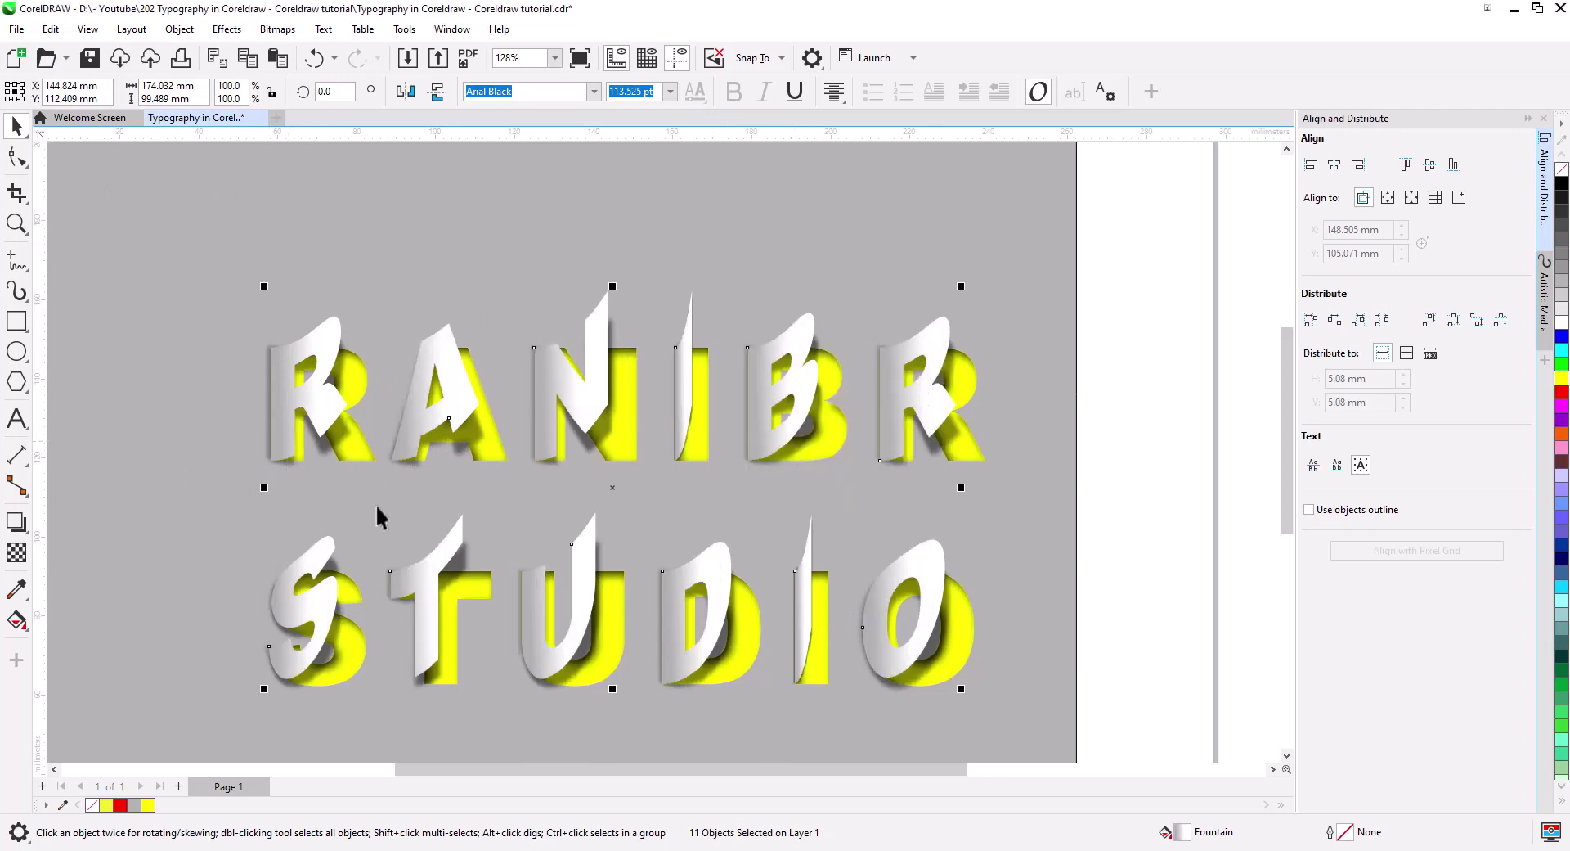
left_click(1233, 551)
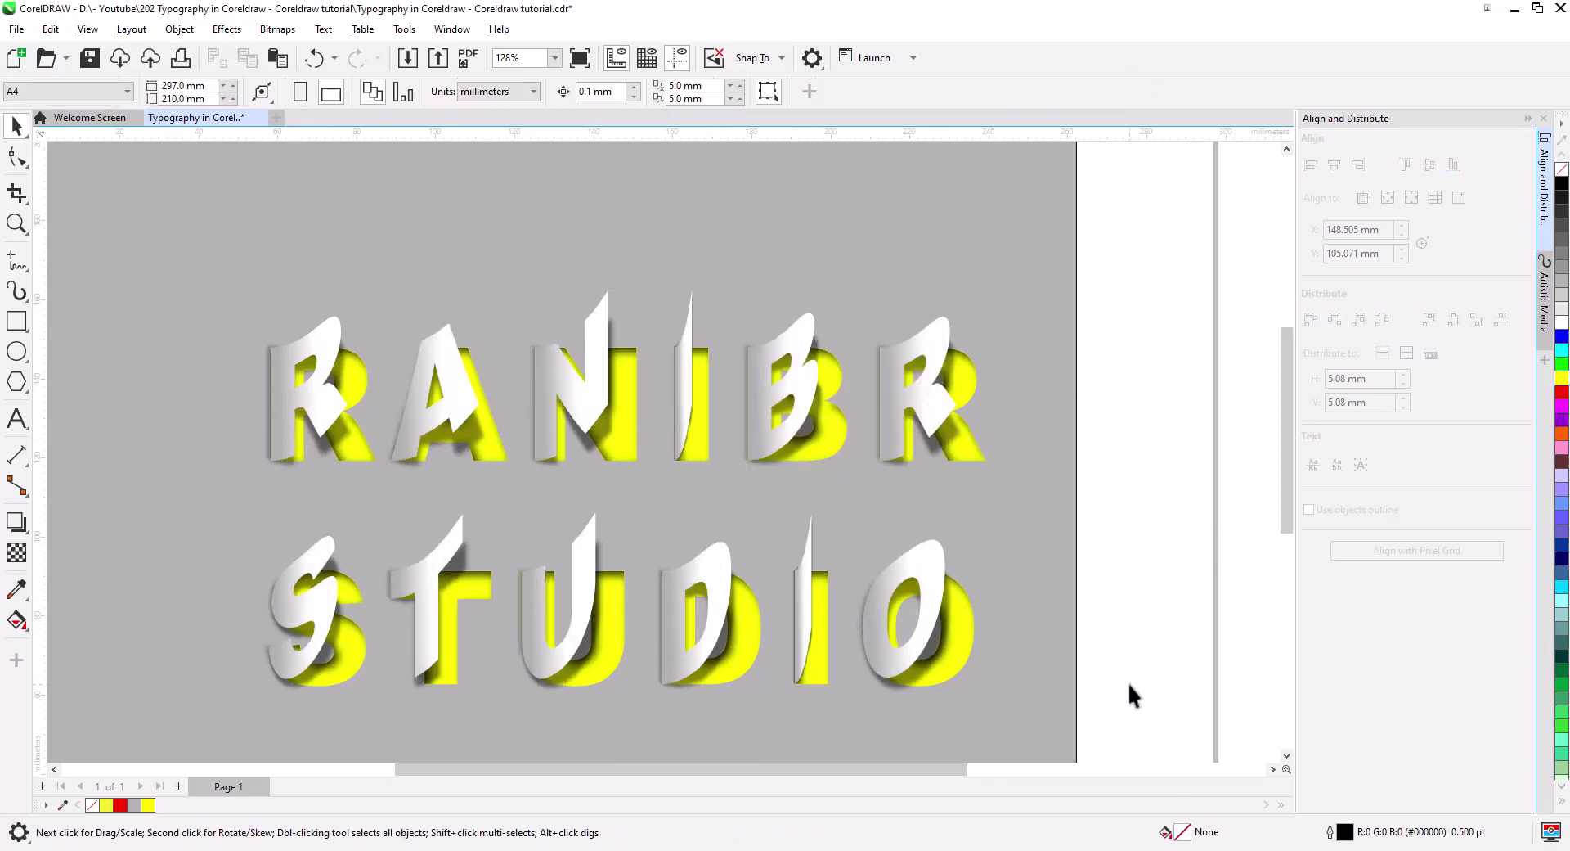
Step: Marquee-select all the RANIBR STUDIO lettering and drag it to the page's horizontal centre
left_click(815, 433)
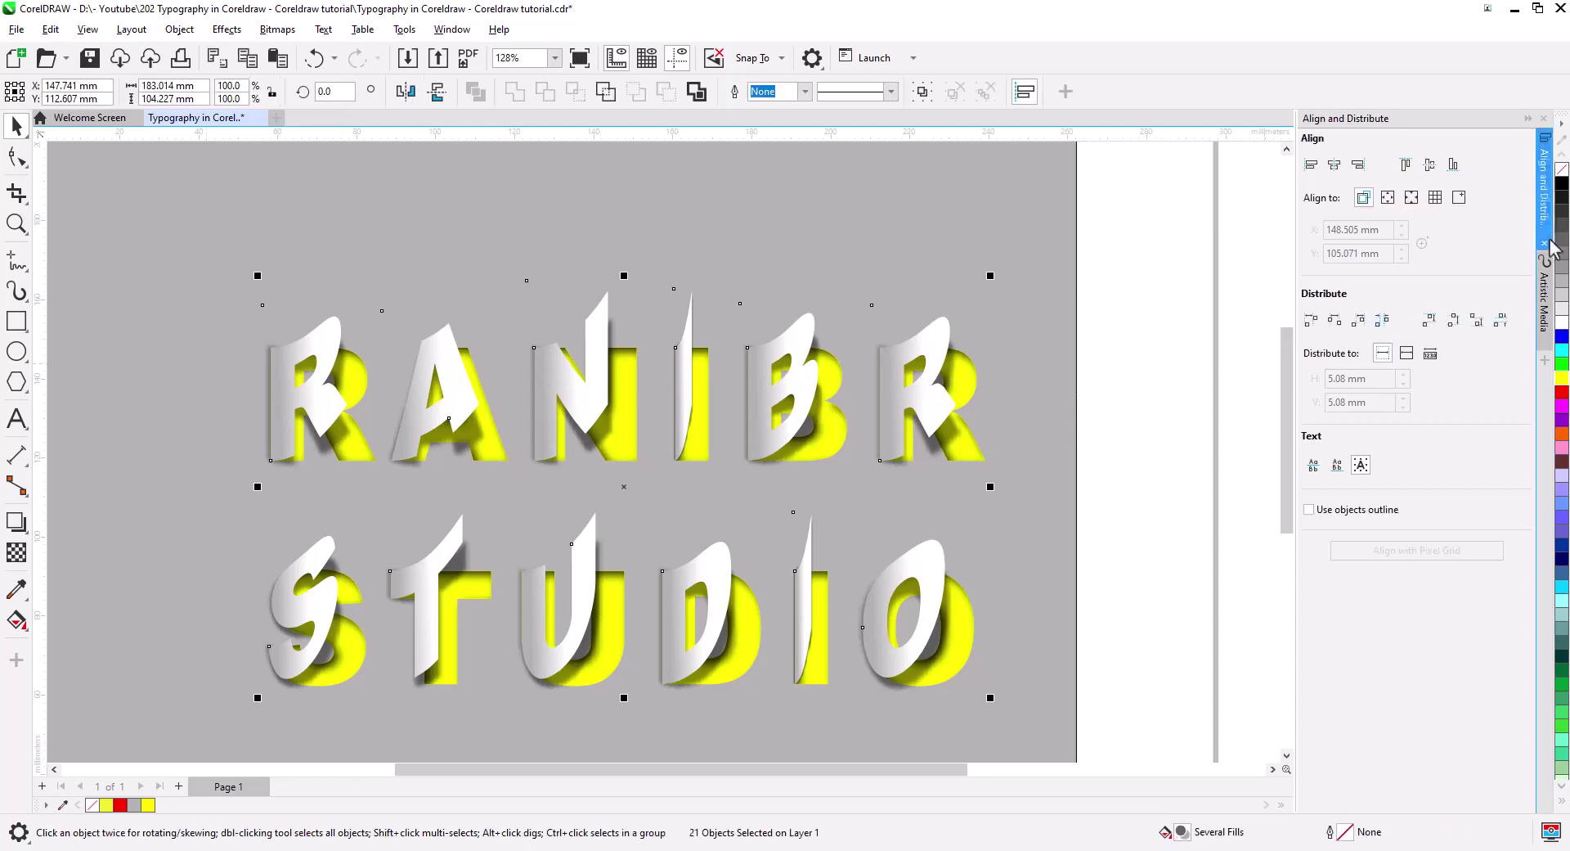
left_click(1224, 436)
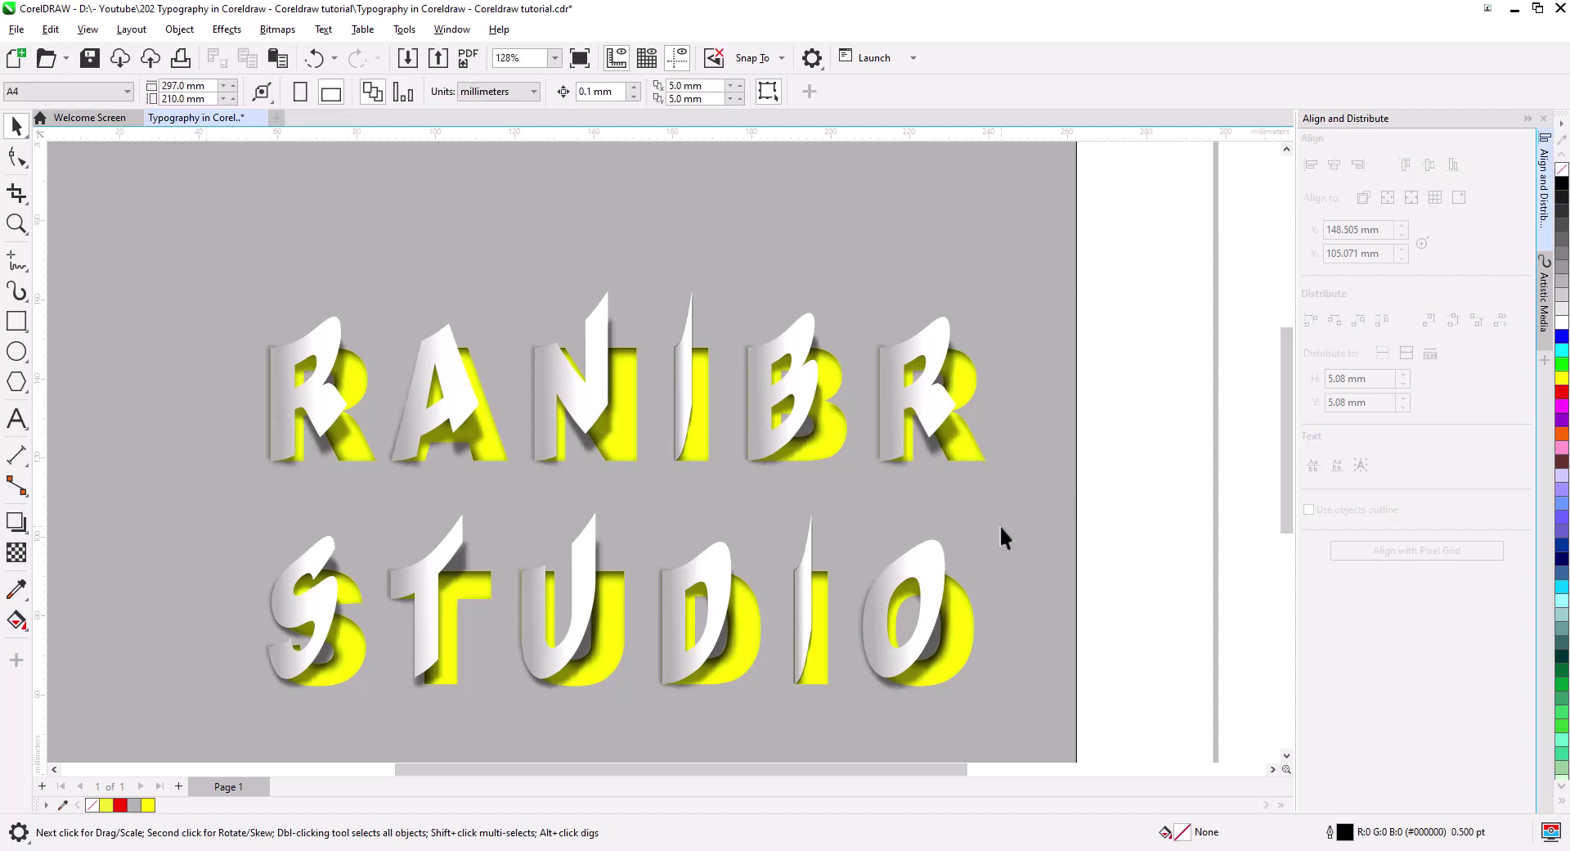
left_click_drag(1006, 536, 1123, 490)
scroll(1119, 507, "down", 2)
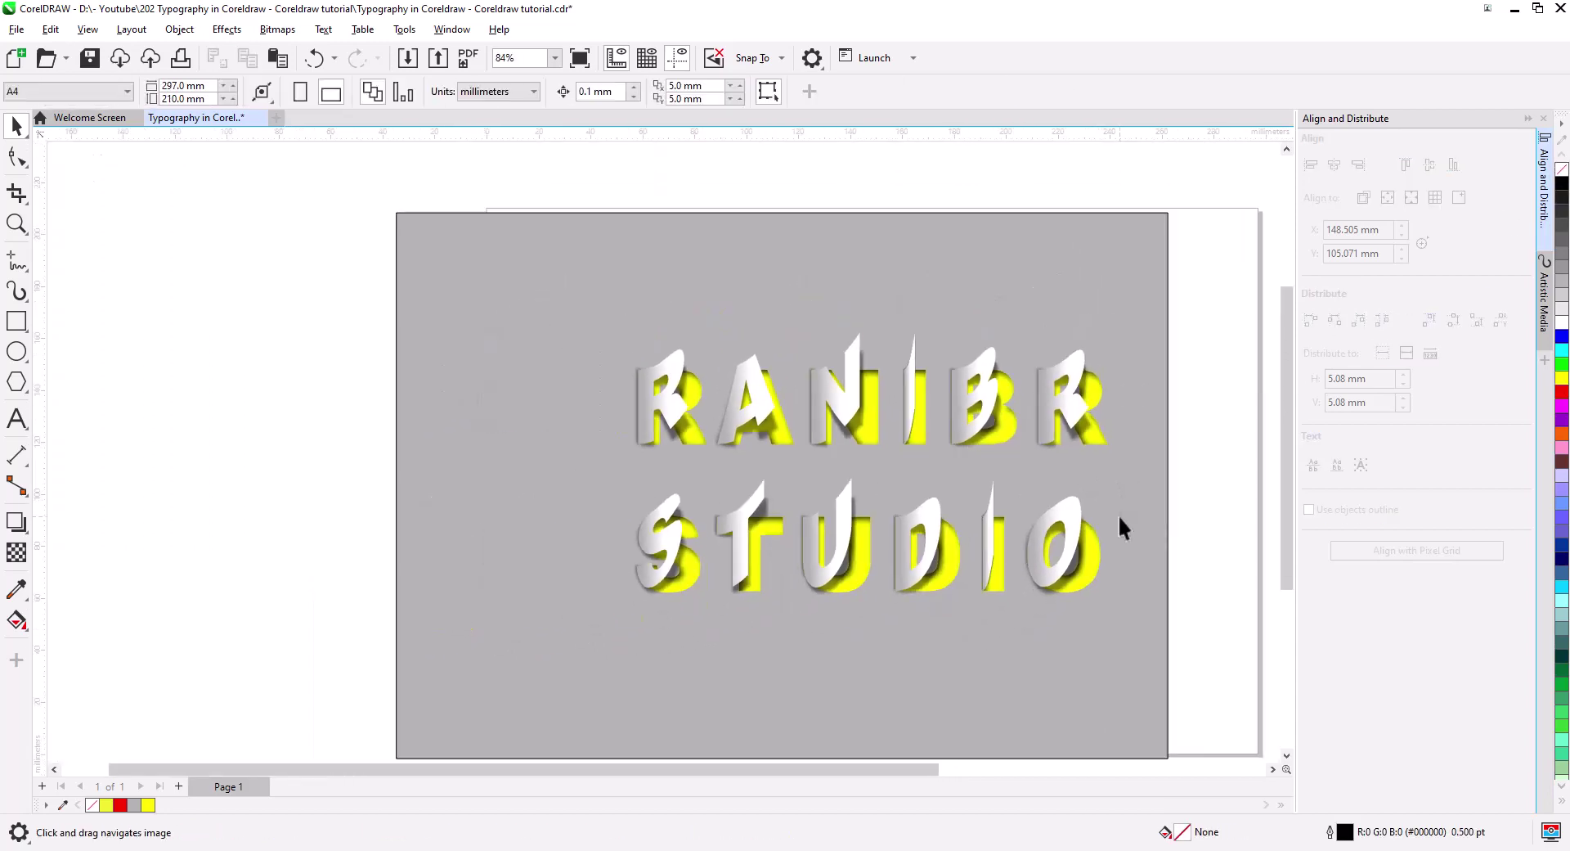
mouse_move(1213, 651)
left_mouse_down()
mouse_move(523, 342)
mouse_move(474, 278)
left_mouse_up()
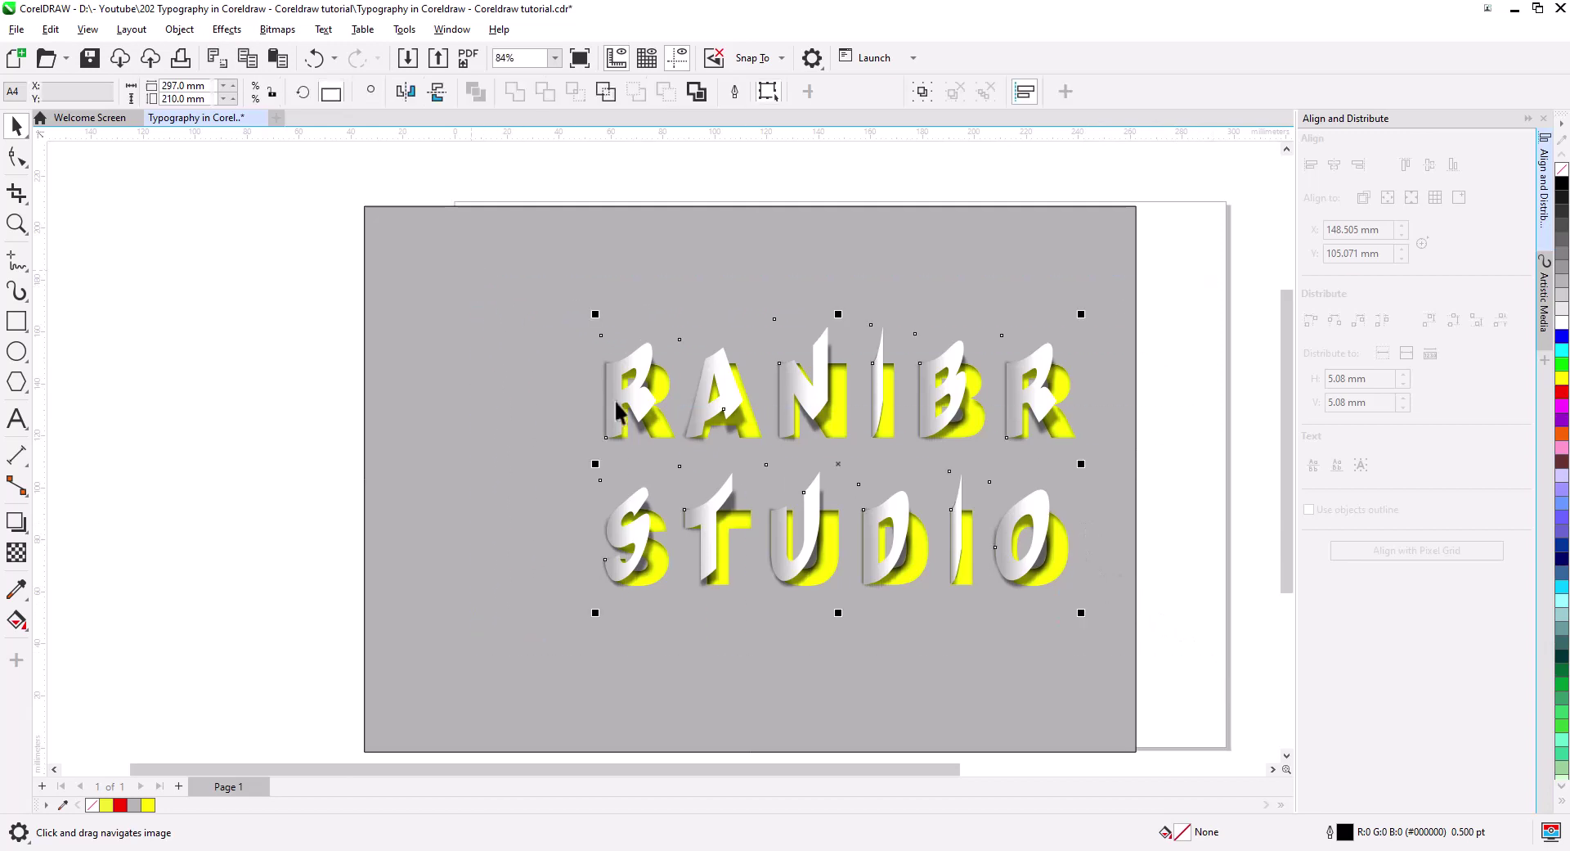
left_click_drag(1017, 564, 921, 593)
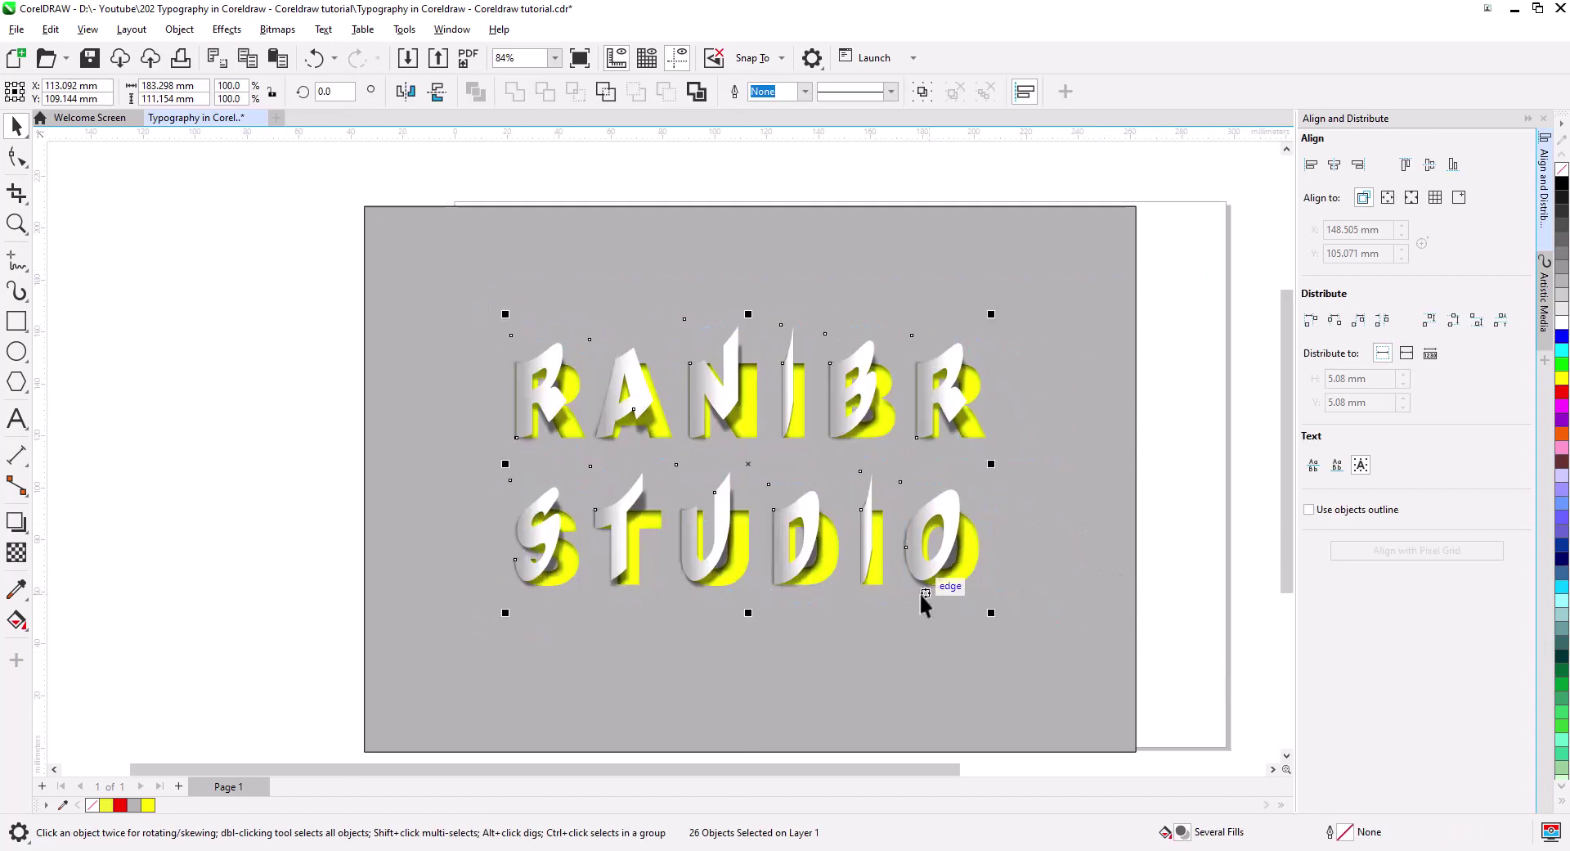
scroll(899, 481, "up", 2)
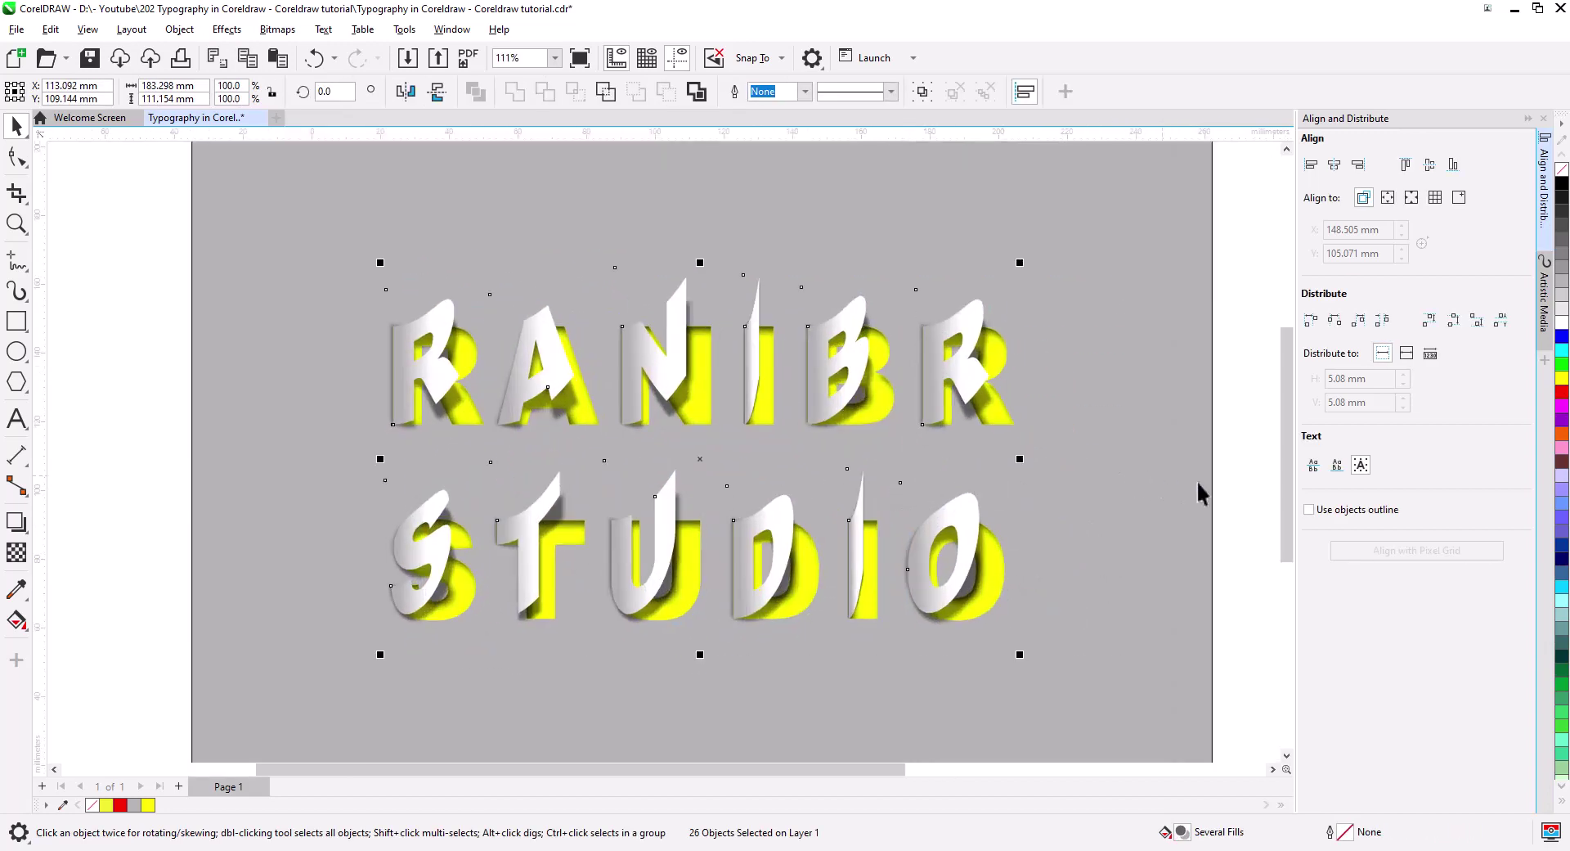
left_click(1025, 526)
Step: Fill the yellow letters behind the white ones with red (R255 G0 B0)
left_click(1001, 597)
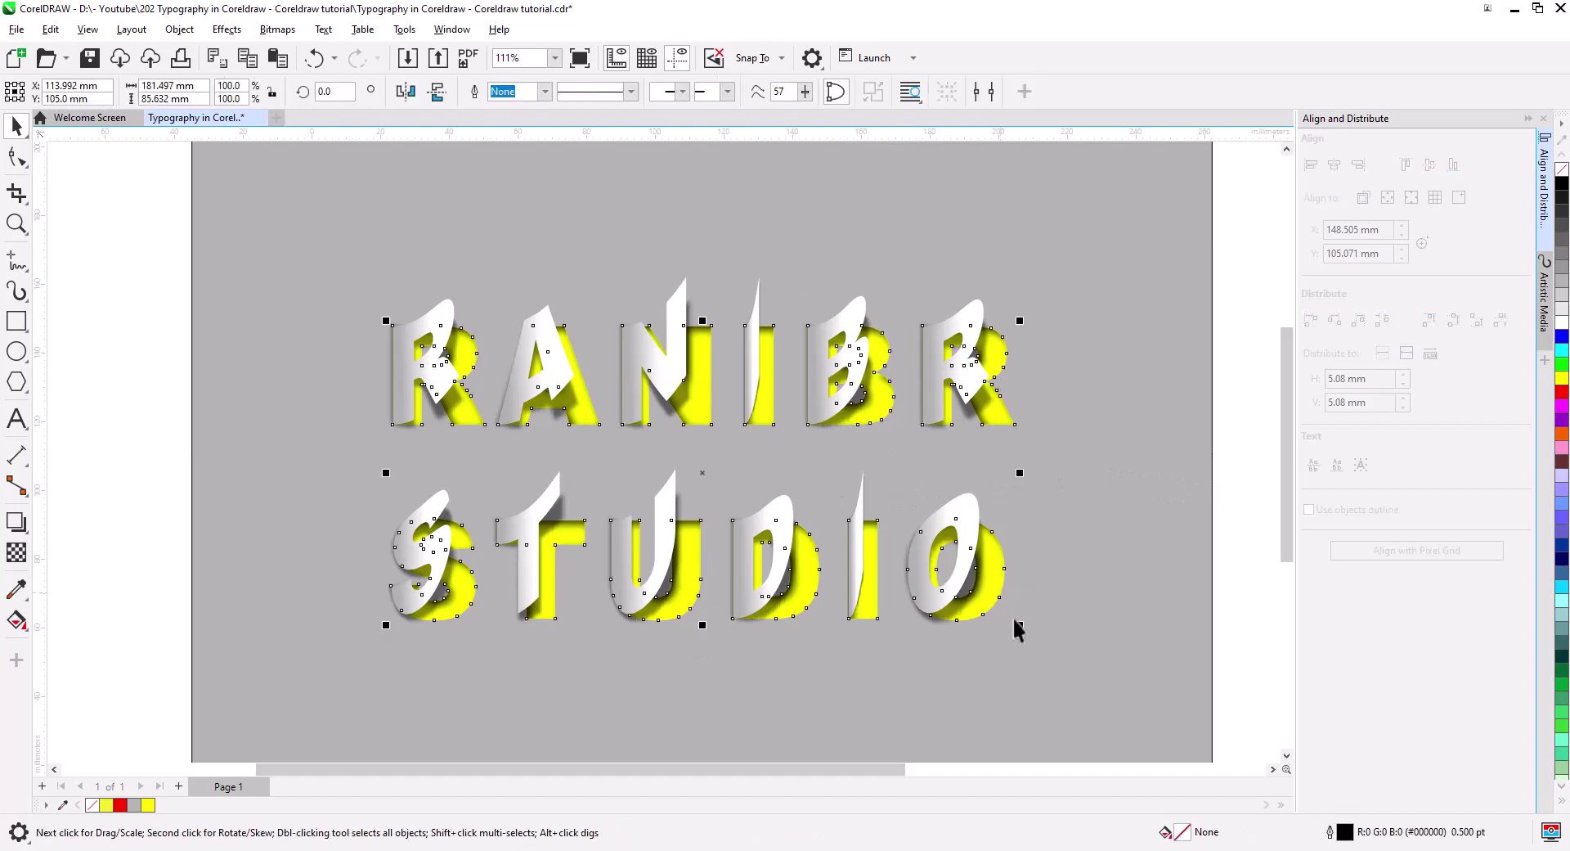
left_click(1562, 392)
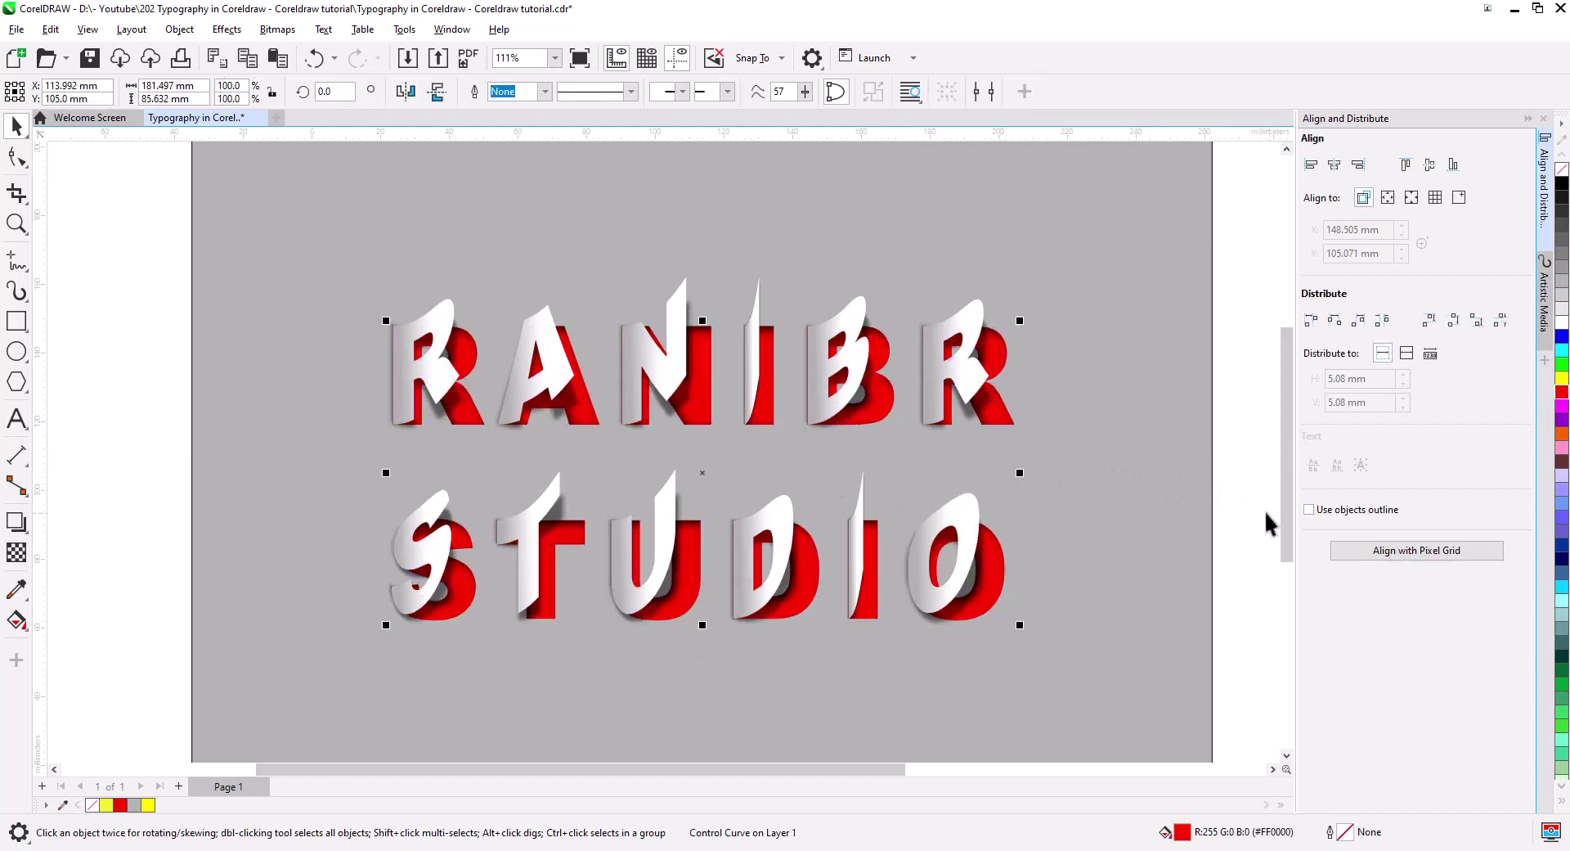